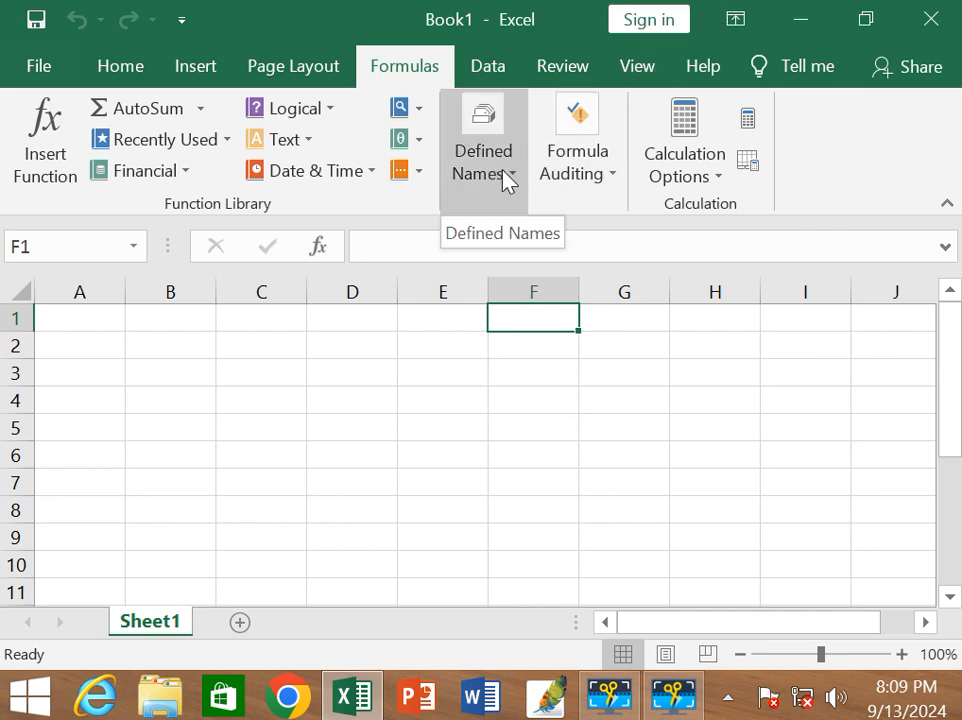
pyautogui.click(506, 180)
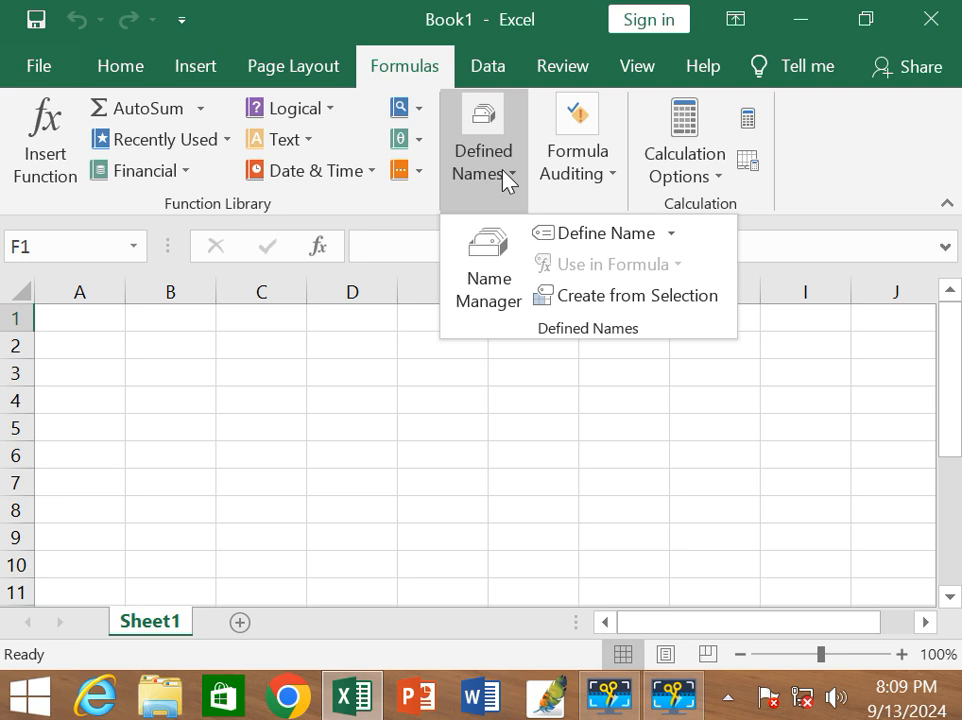
pyautogui.click(253, 358)
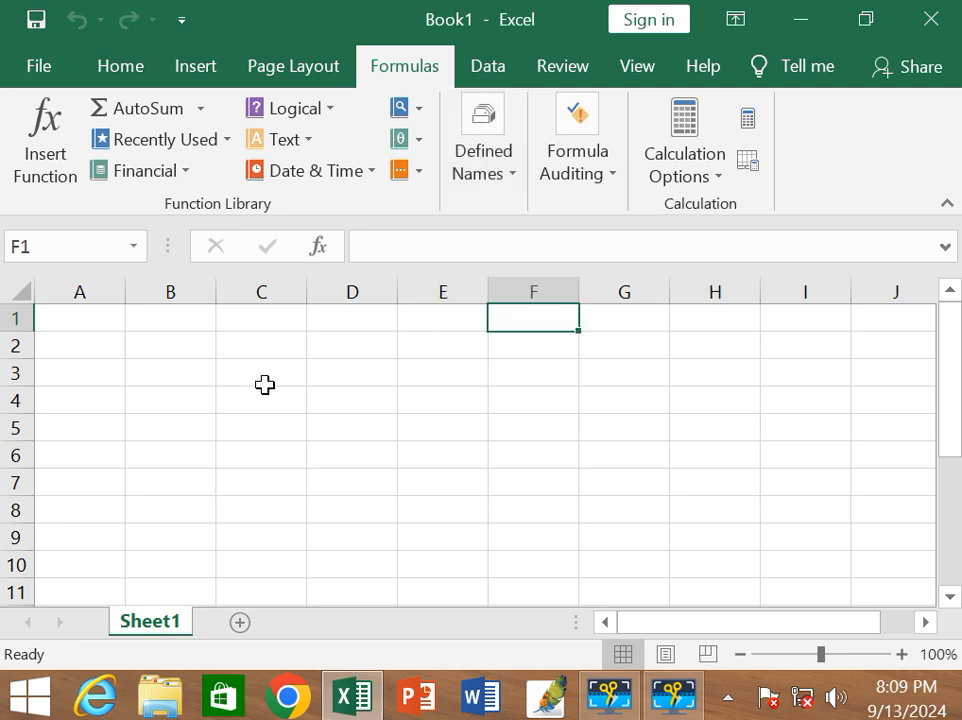
pyautogui.click(184, 384)
pyautogui.moveTo(197, 450); pyautogui.dragTo(206, 428)
pyautogui.click(208, 400)
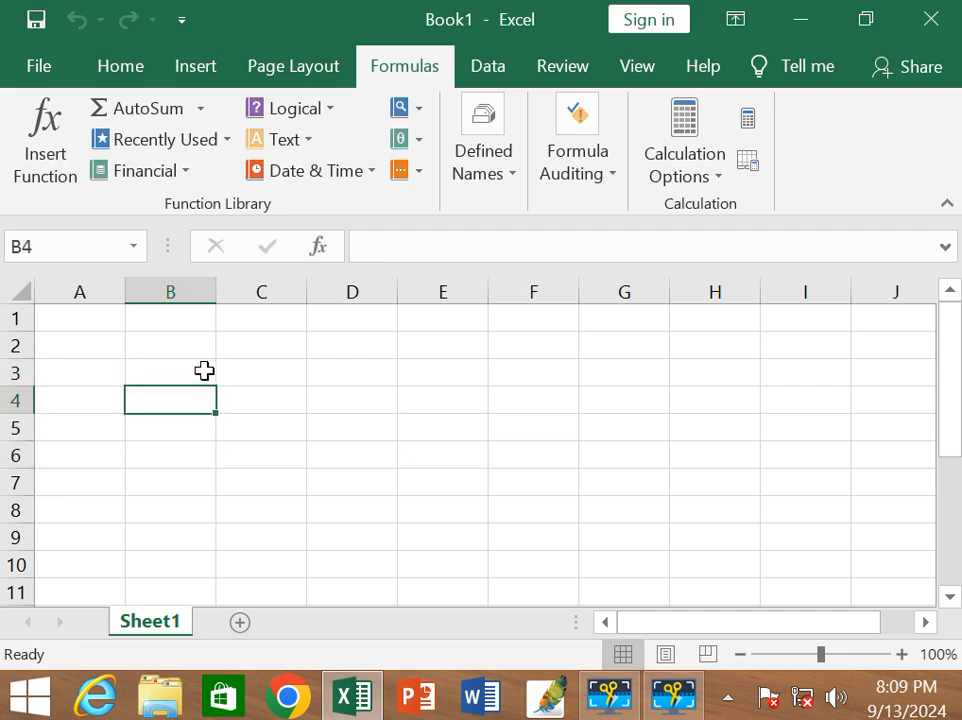
pyautogui.click(222, 374)
pyautogui.click(184, 385)
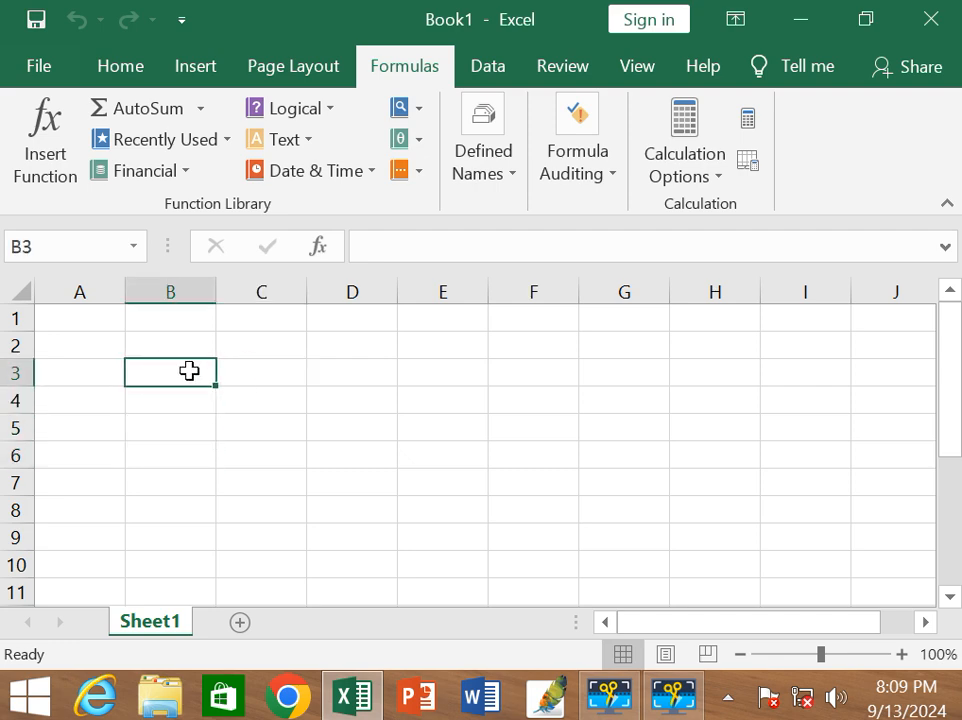
pyautogui.click(251, 376)
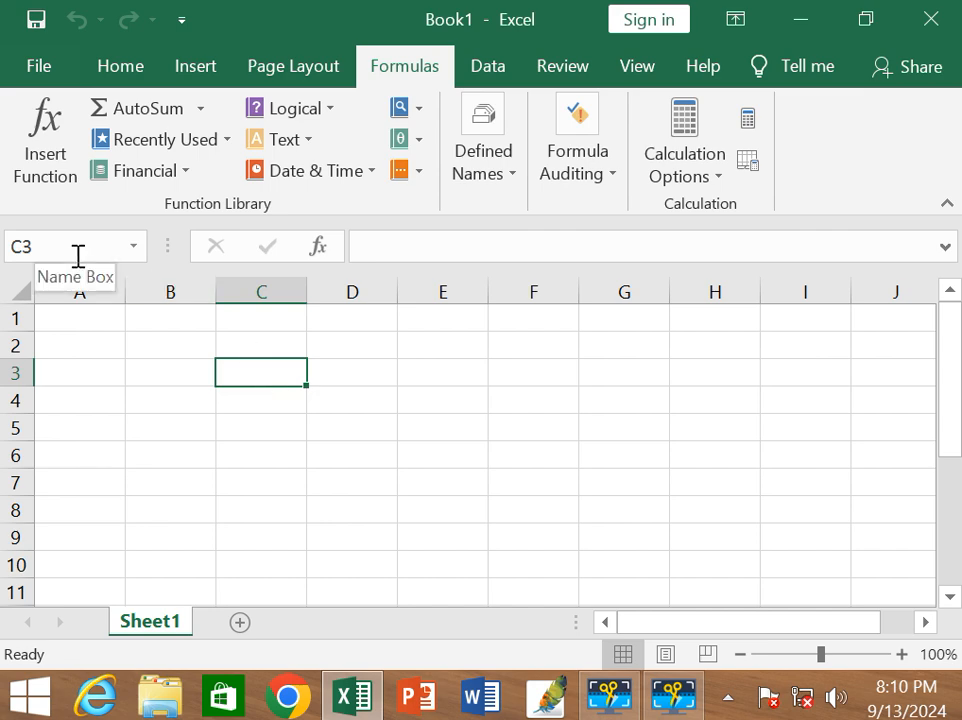
pyautogui.click(90, 374)
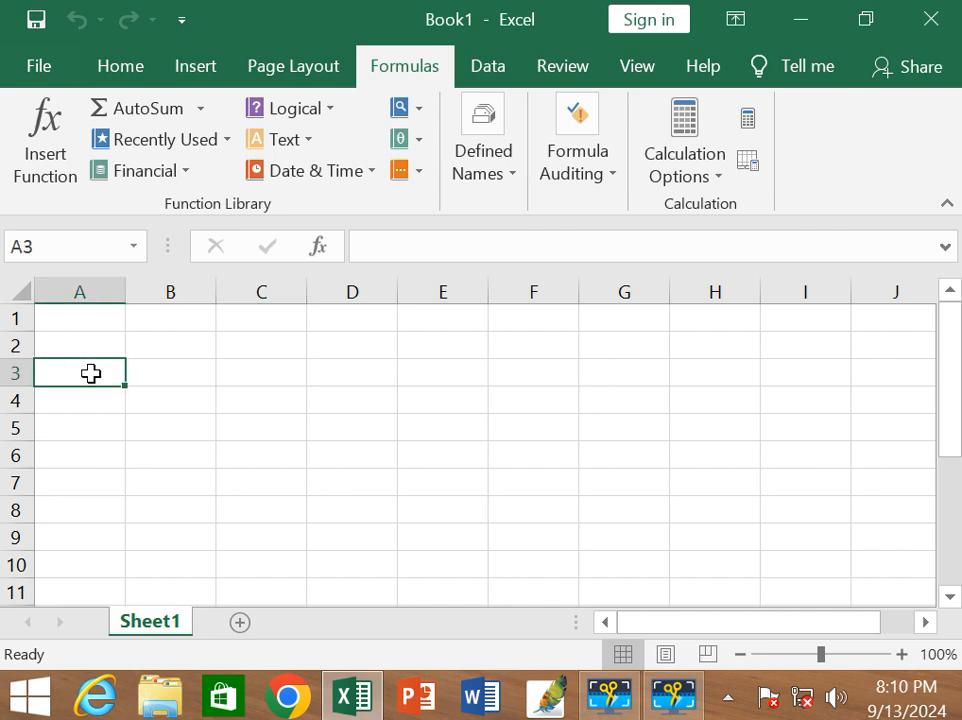
pyautogui.click(148, 377)
# Enter the labels rice, wheat and maize in cells A3 to A5.
pyautogui.click(77, 378)
pyautogui.write('rice')
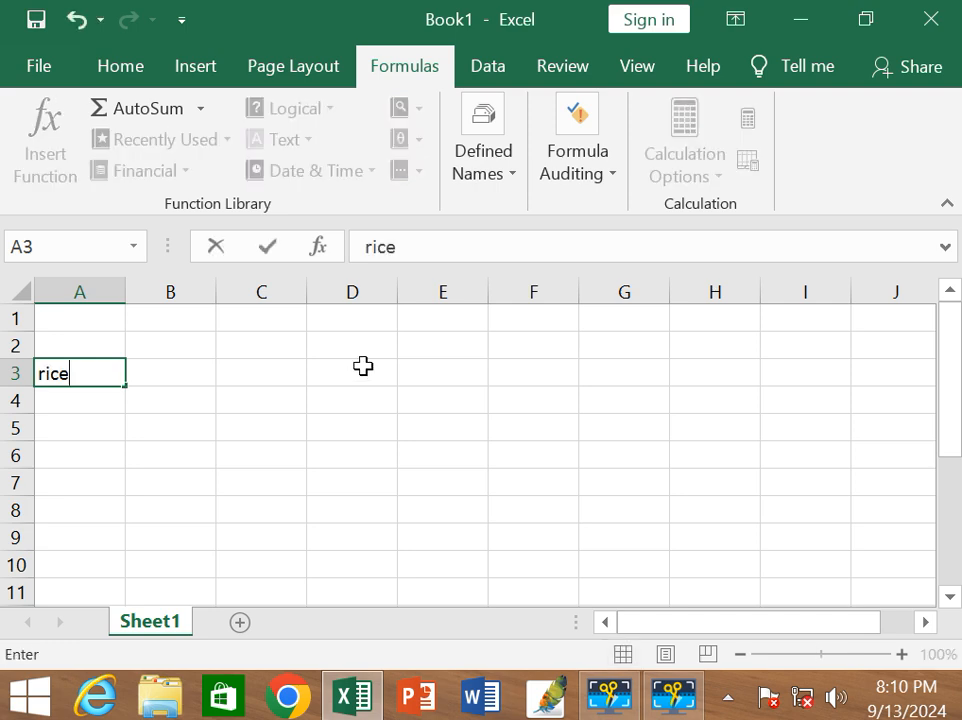
pyautogui.press('Return')
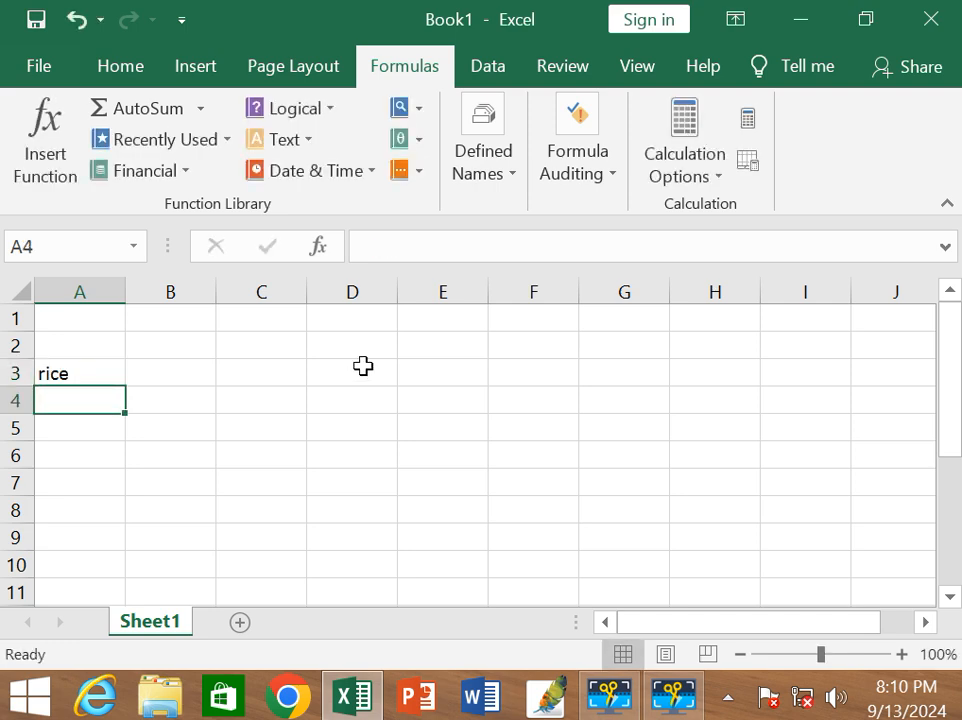
pyautogui.write('wheat')
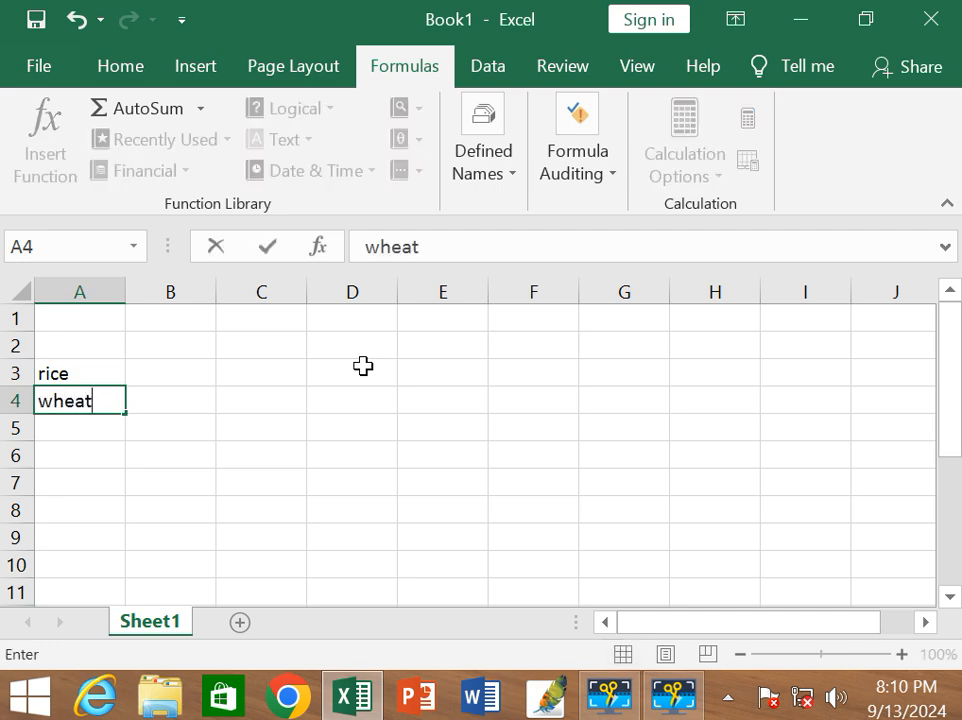
pyautogui.press('Return')
pyautogui.write('maizw')
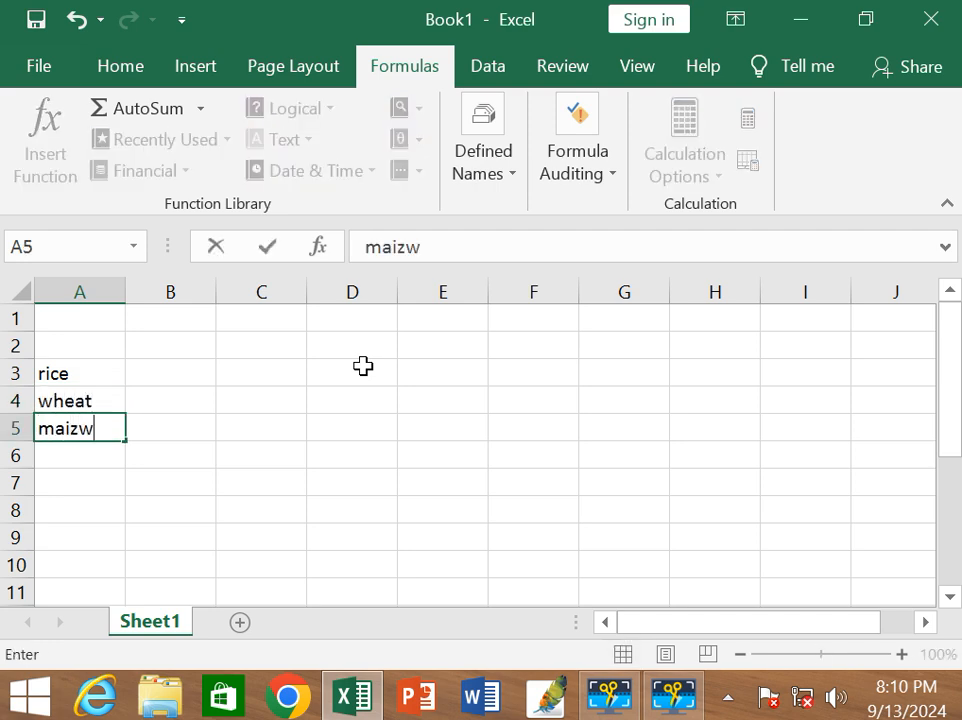
pyautogui.press('BackSpace')
pyautogui.write('e')
pyautogui.press('Up')
pyautogui.press('Up')
# Enter the values 40, 56 and 250 for rice, wheat and maize in cells B3 to B5, and return to cell B3.
pyautogui.press('Right')
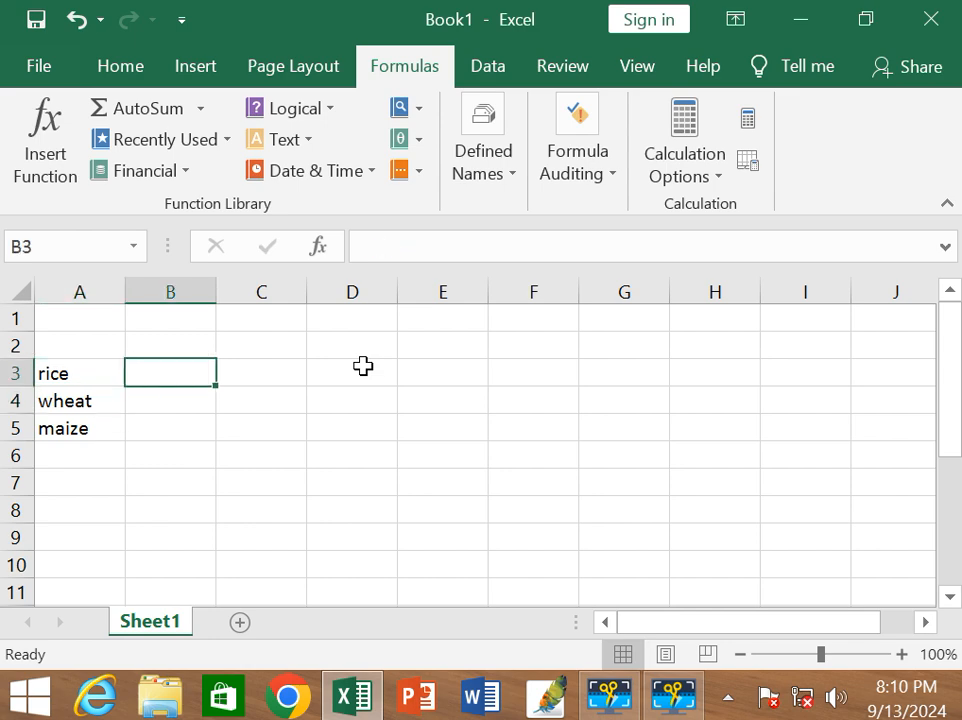
pyautogui.write('40')
pyautogui.press('Return')
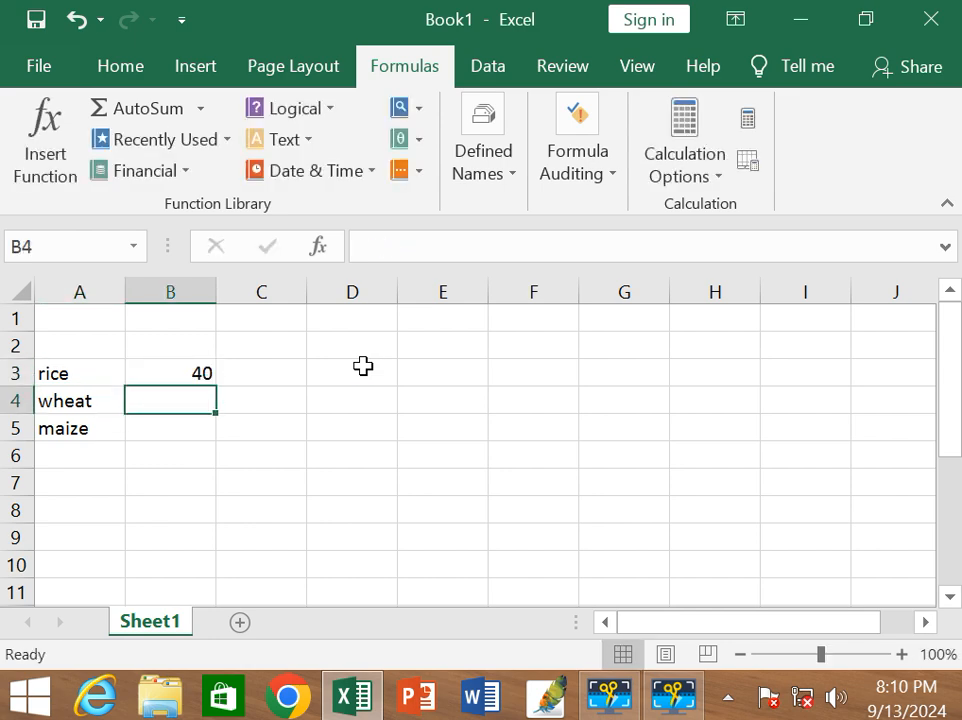
pyautogui.write('56')
pyautogui.press('Return')
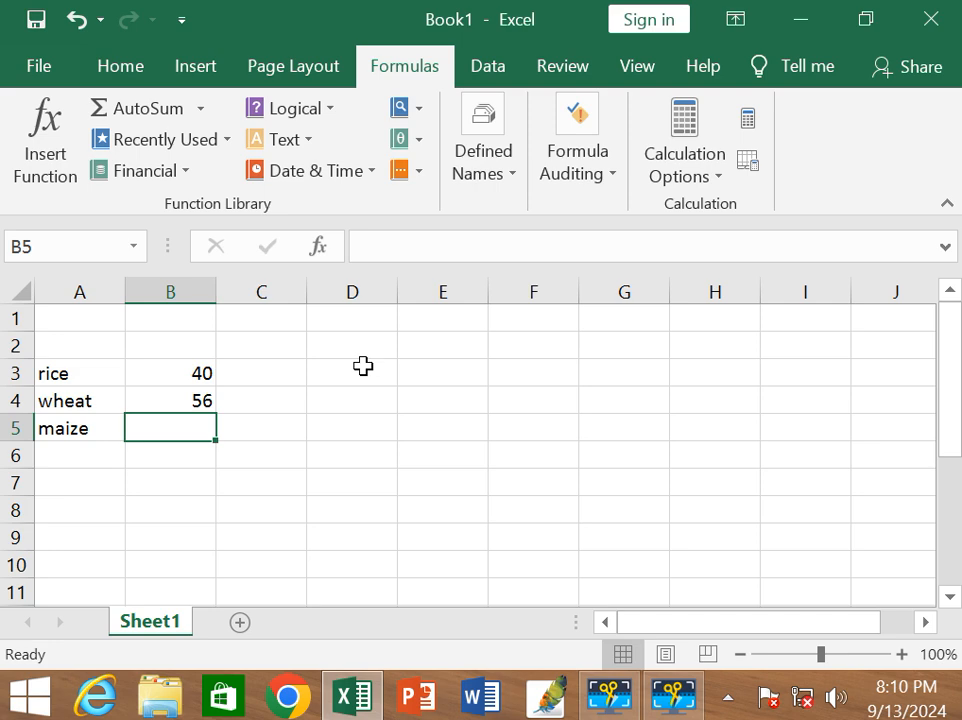
pyautogui.write('250')
pyautogui.press('Return')
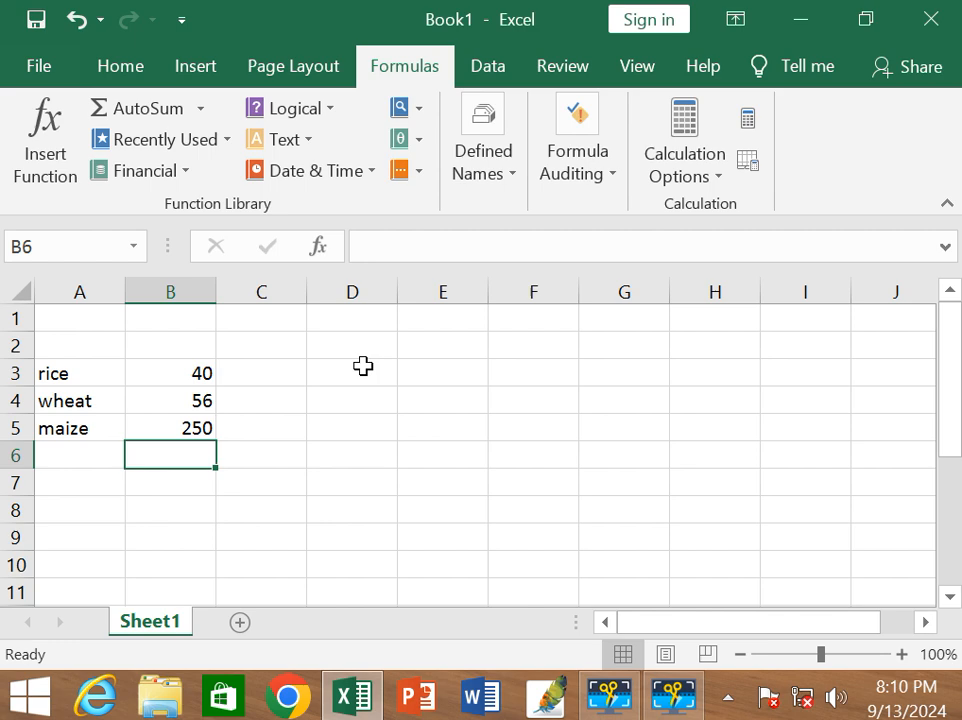
pyautogui.press('Up')
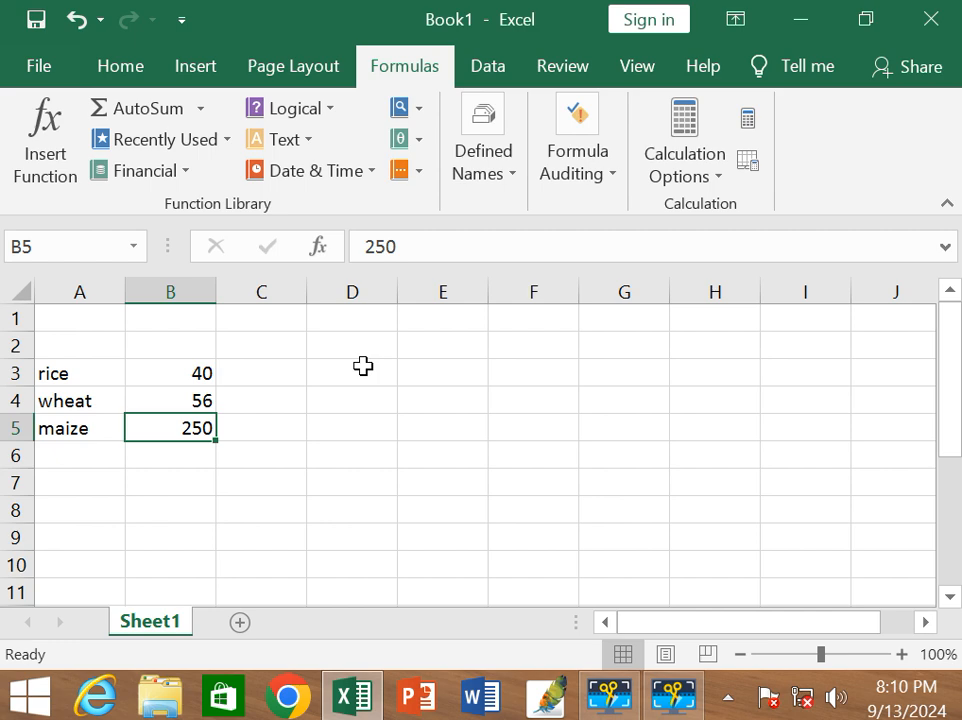
pyautogui.press('Up')
pyautogui.press('Up')
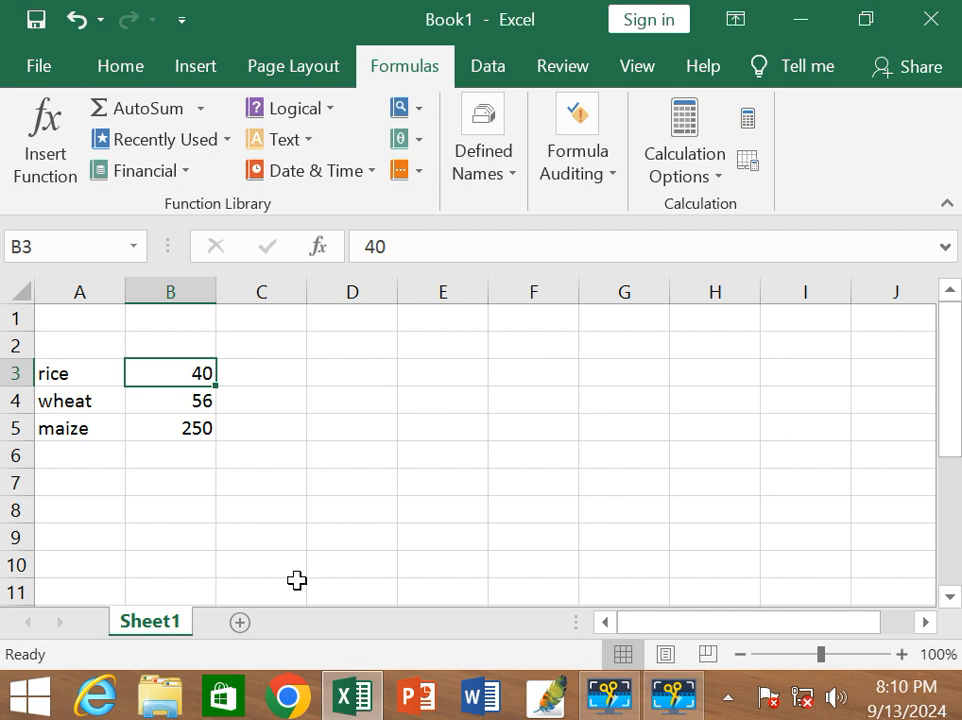
# Add a new worksheet to the workbook and select its cell C4.
pyautogui.click(241, 623)
pyautogui.click(275, 403)
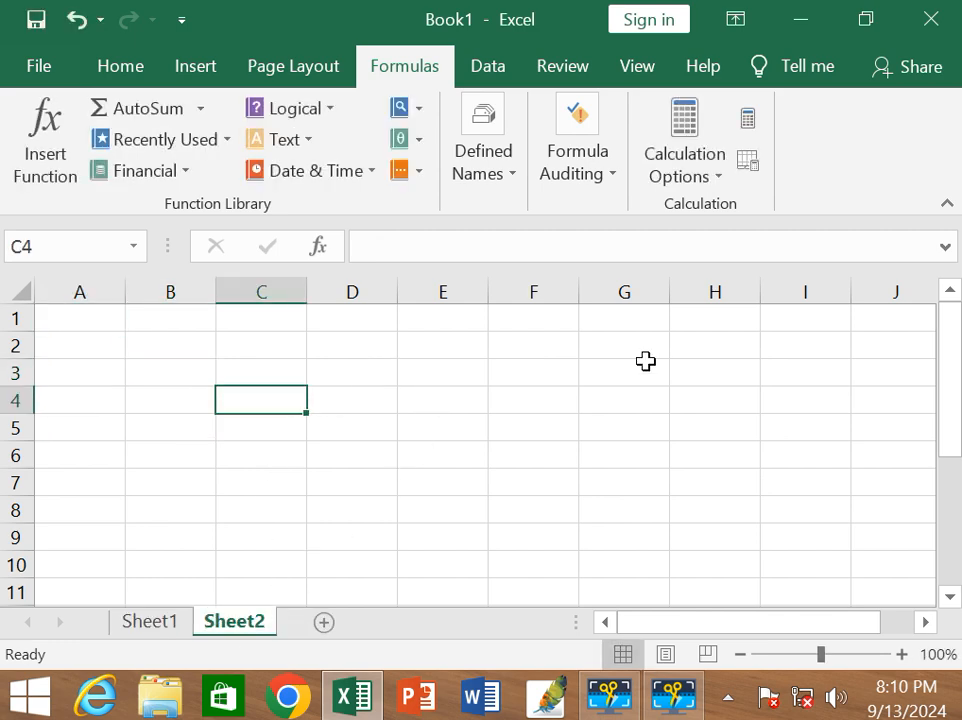
pyautogui.write('=b')
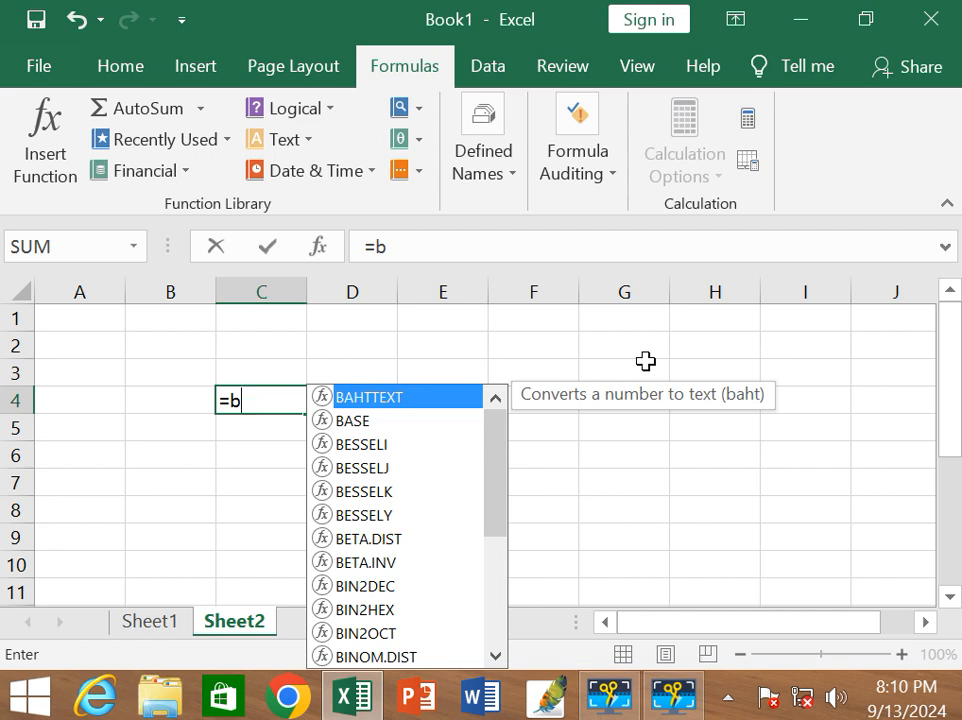
pyautogui.write('3')
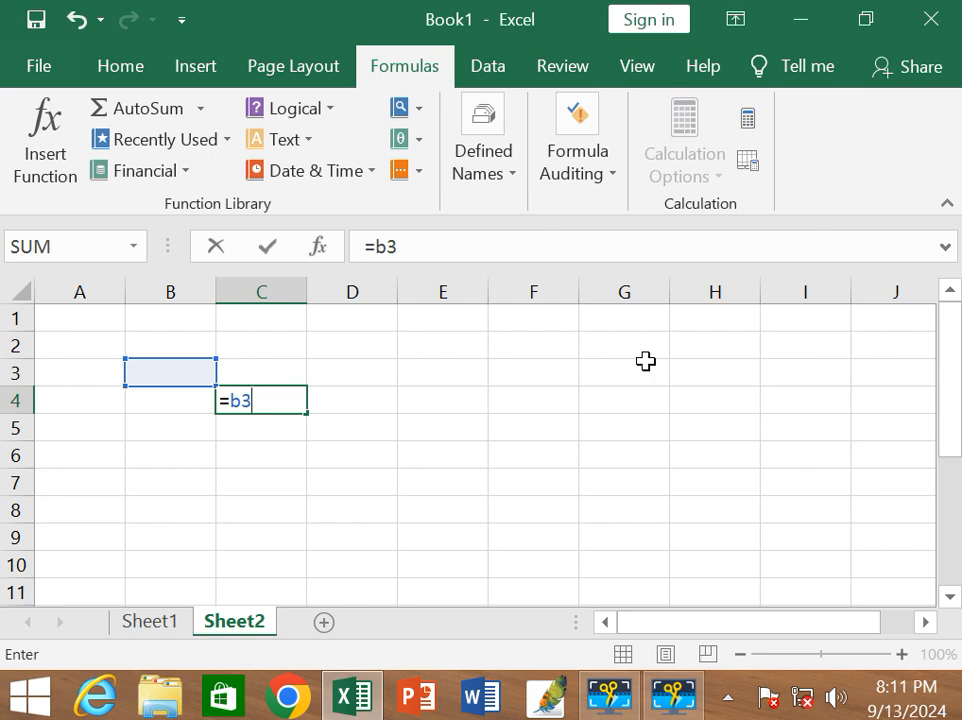
pyautogui.press('BackSpace')
pyautogui.press('BackSpace')
pyautogui.press('BackSpace')
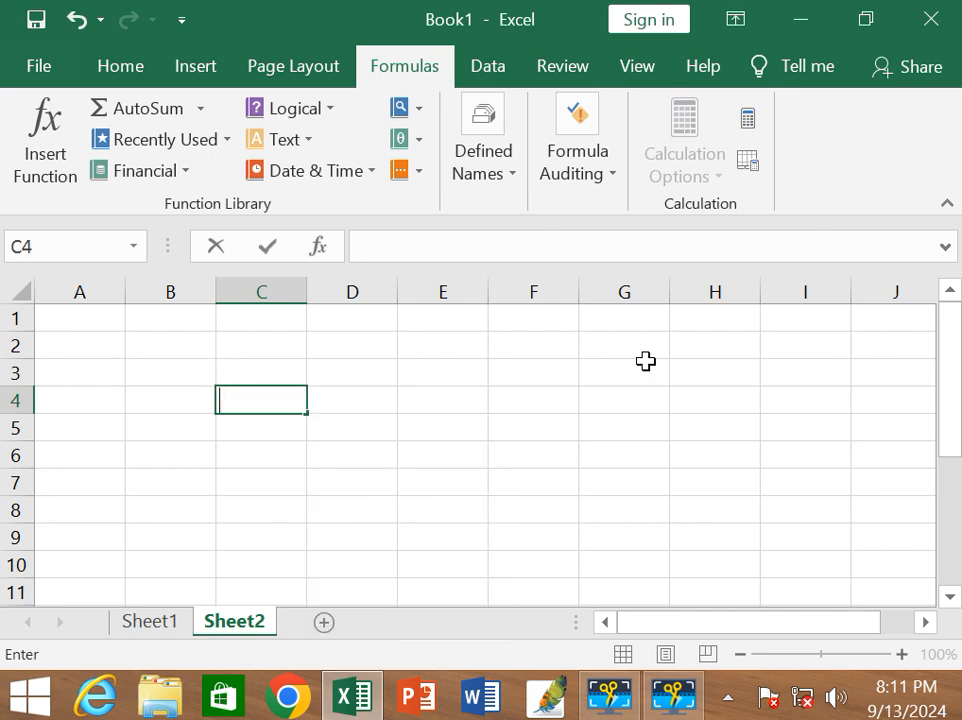
# In cell C4 of Sheet2, enter a formula that references the rice value in cell B3 of Sheet1.
pyautogui.click(167, 624)
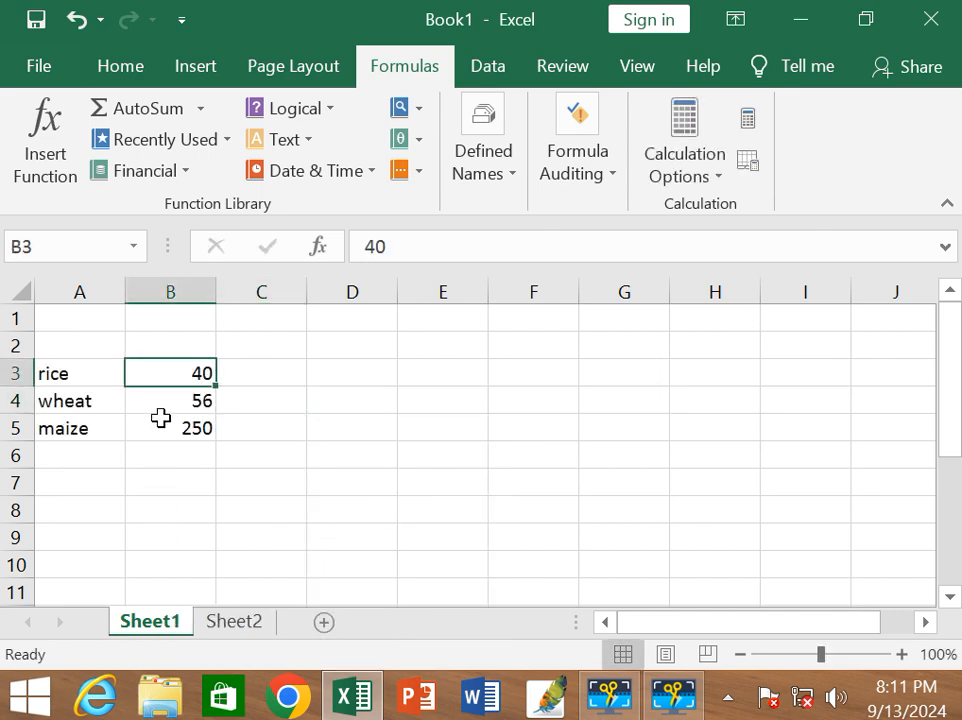
pyautogui.click(234, 621)
pyautogui.write('=')
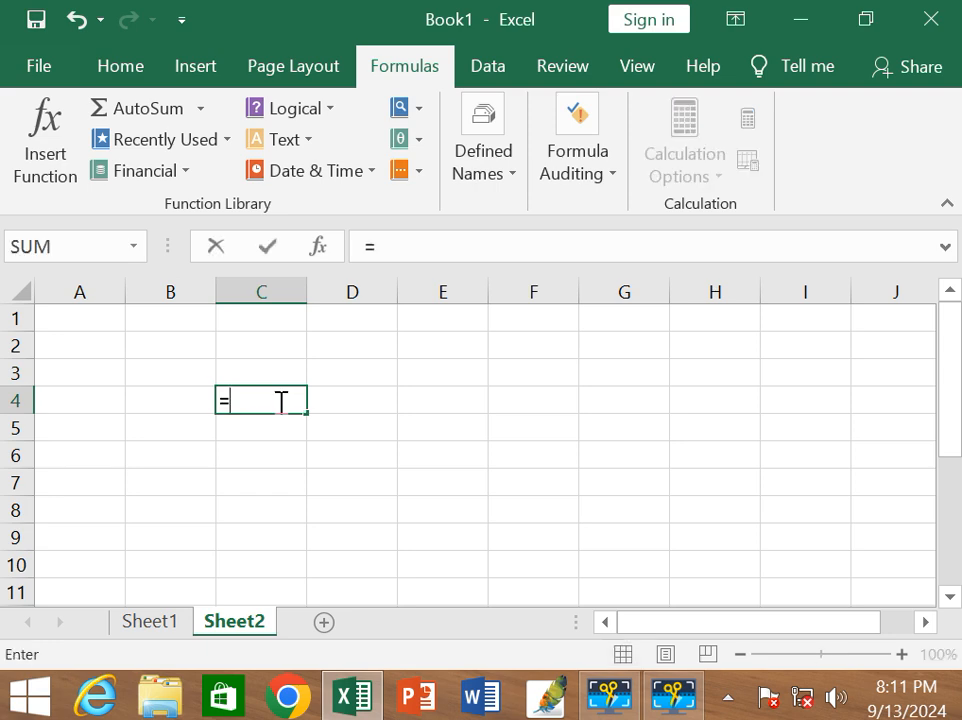
pyautogui.click(181, 622)
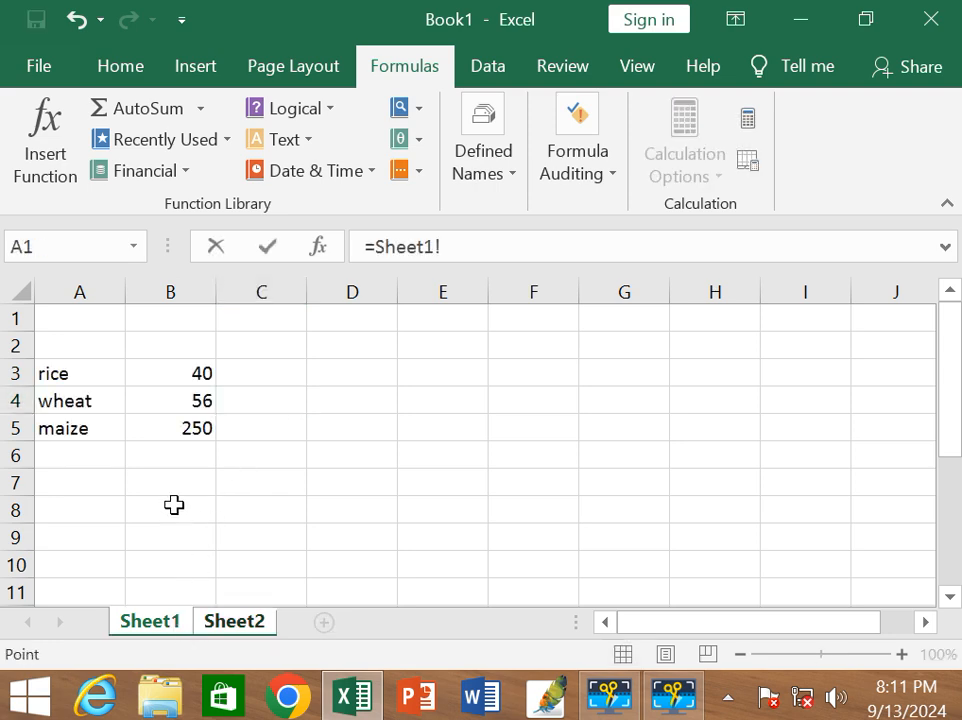
pyautogui.click(176, 378)
pyautogui.press('Return')
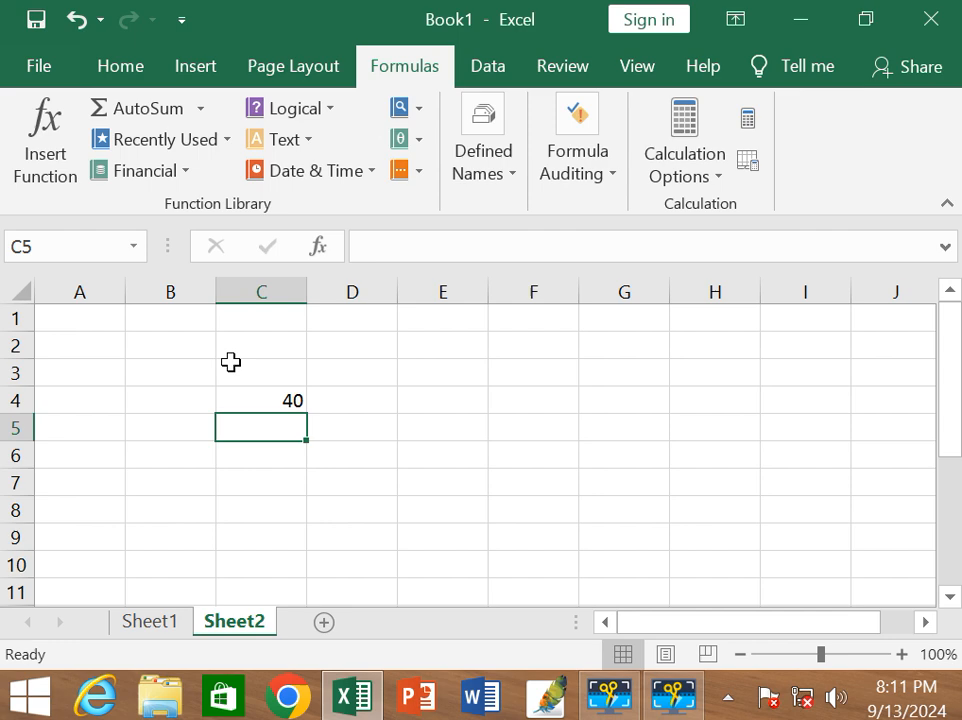
# Go back to Sheet1 and try to select the labels together with their values in A3:B5.
pyautogui.click(168, 623)
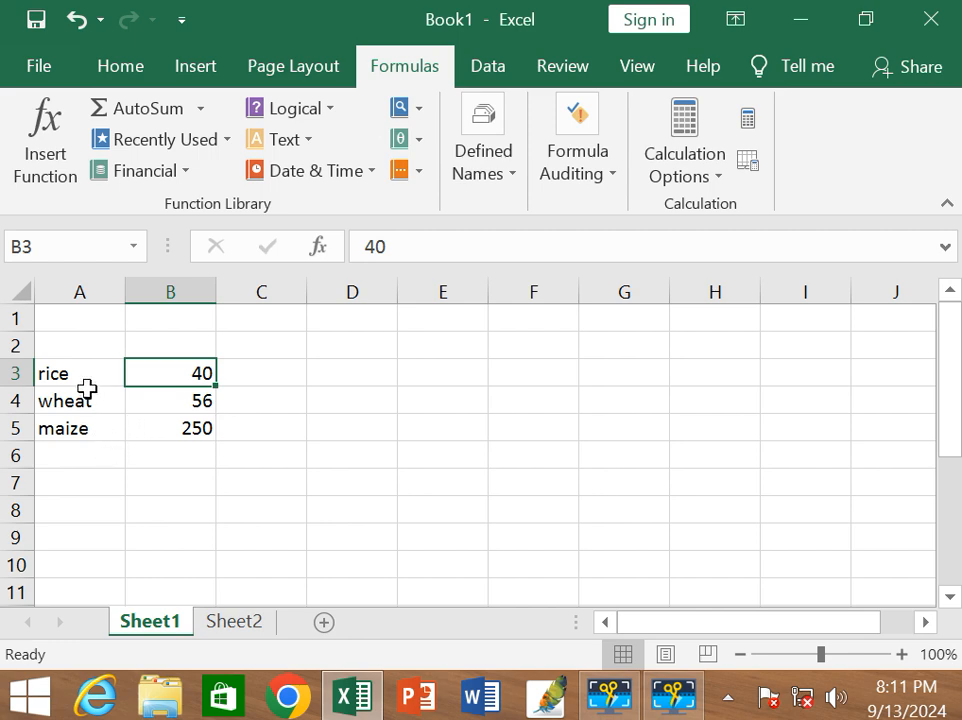
pyautogui.moveTo(71, 374); pyautogui.dragTo(146, 424)
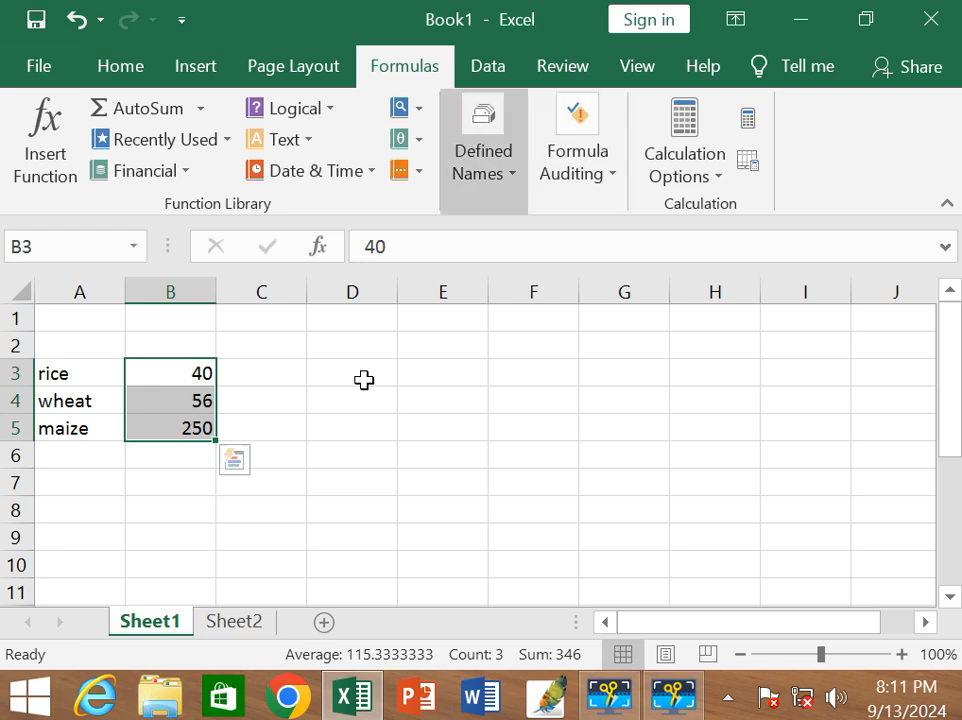
pyautogui.click(341, 432)
pyautogui.click(108, 374)
pyautogui.moveTo(124, 375); pyautogui.dragTo(167, 428)
pyautogui.click(546, 430)
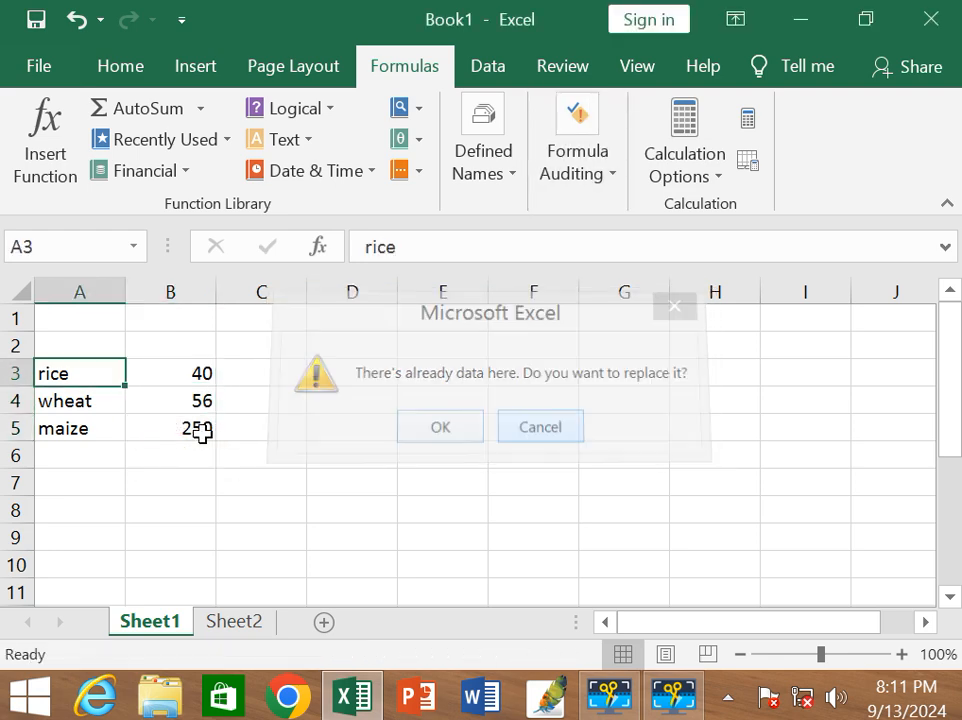
# Create defined names for the range A3:B5 on Sheet1 from the values in its left column.
pyautogui.hotkey('shift', 'Right')
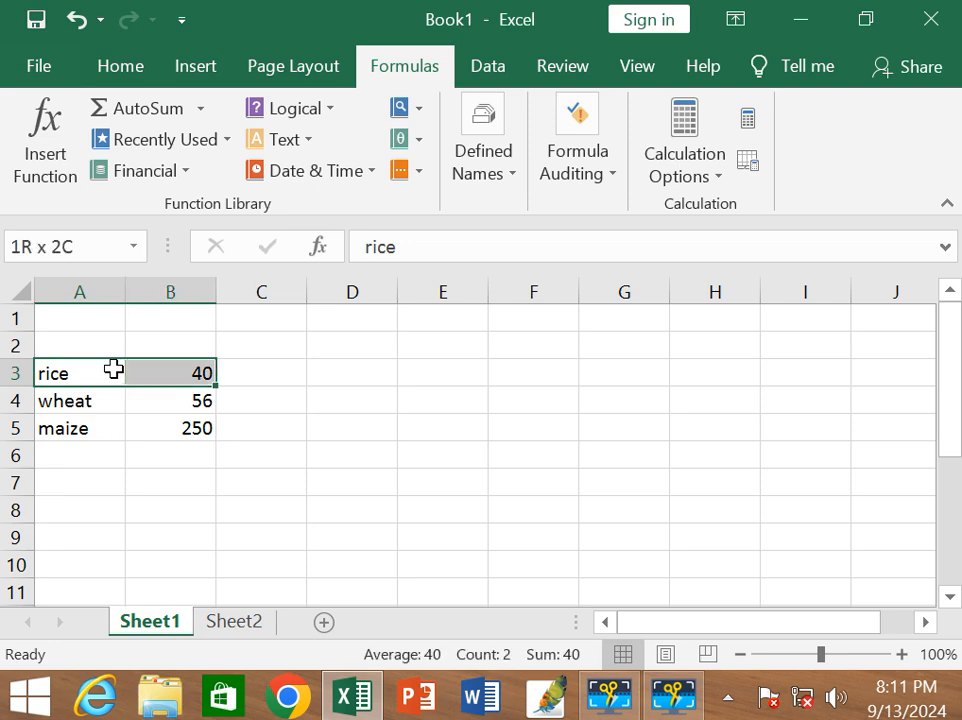
pyautogui.hotkey('shift', 'Down')
pyautogui.hotkey('shift', 'Down')
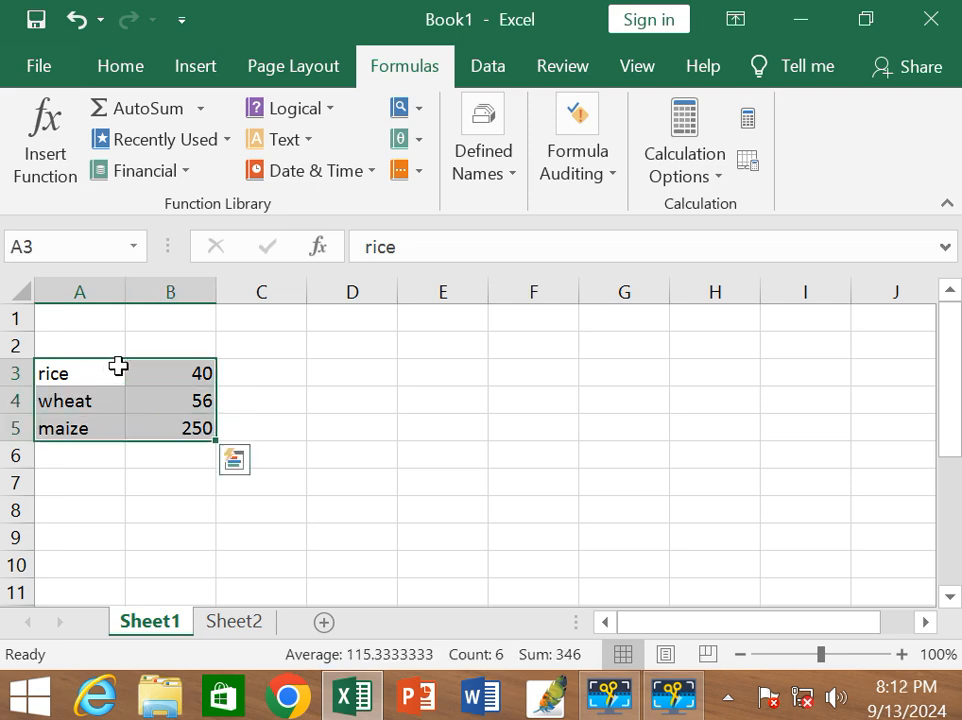
pyautogui.click(496, 176)
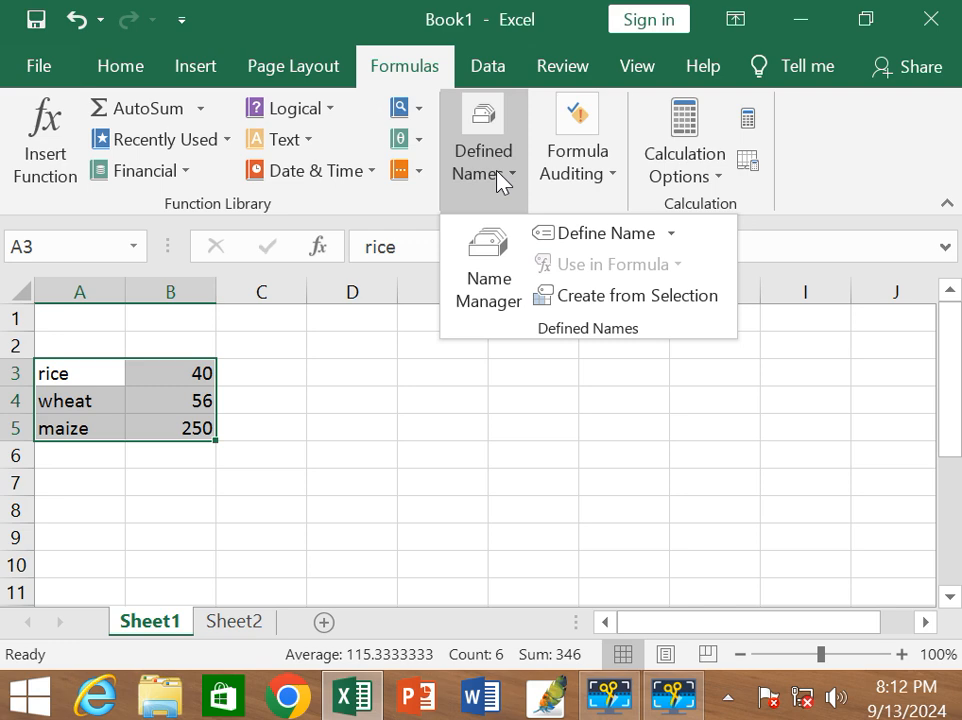
pyautogui.click(623, 300)
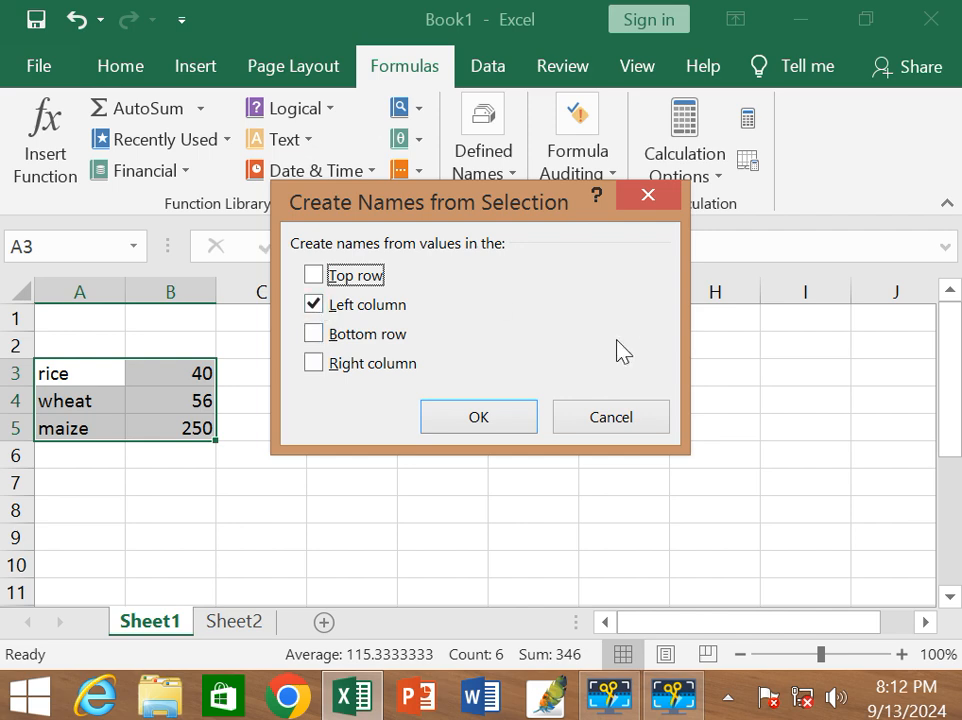
pyautogui.click(503, 426)
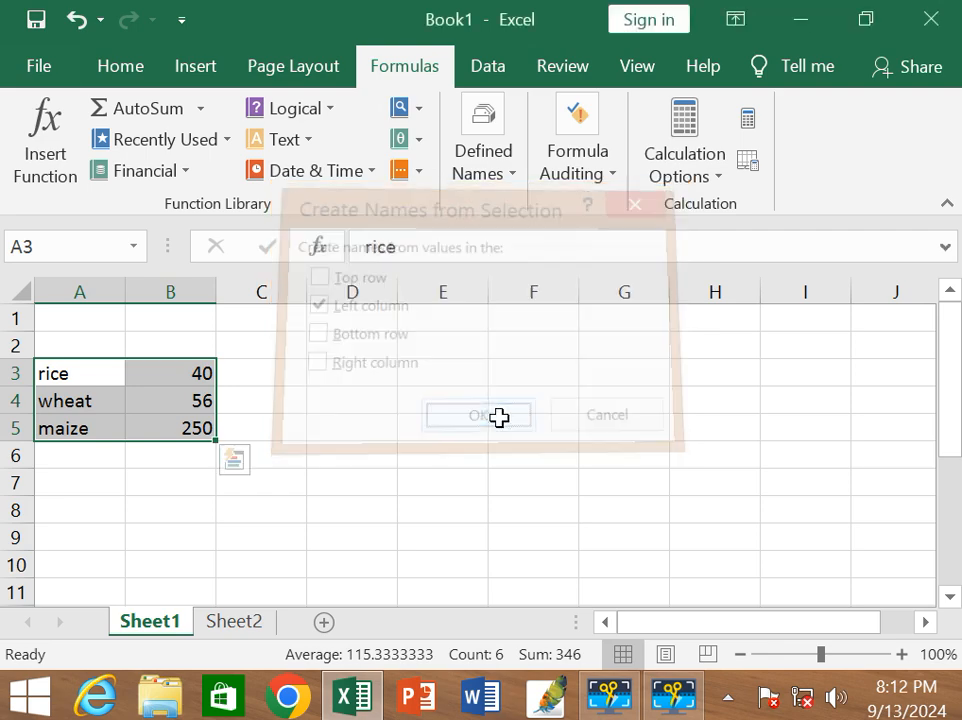
# Check the names assigned to the value cells B3, B4 and B5.
pyautogui.doubleClick(196, 375)
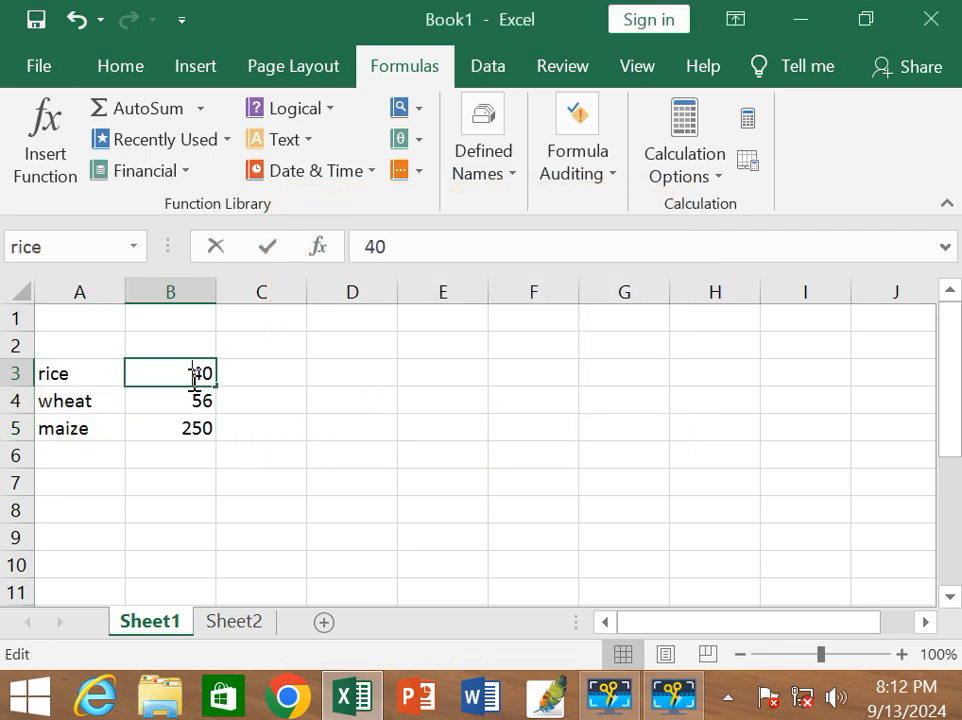
pyautogui.click(193, 400)
pyautogui.click(190, 430)
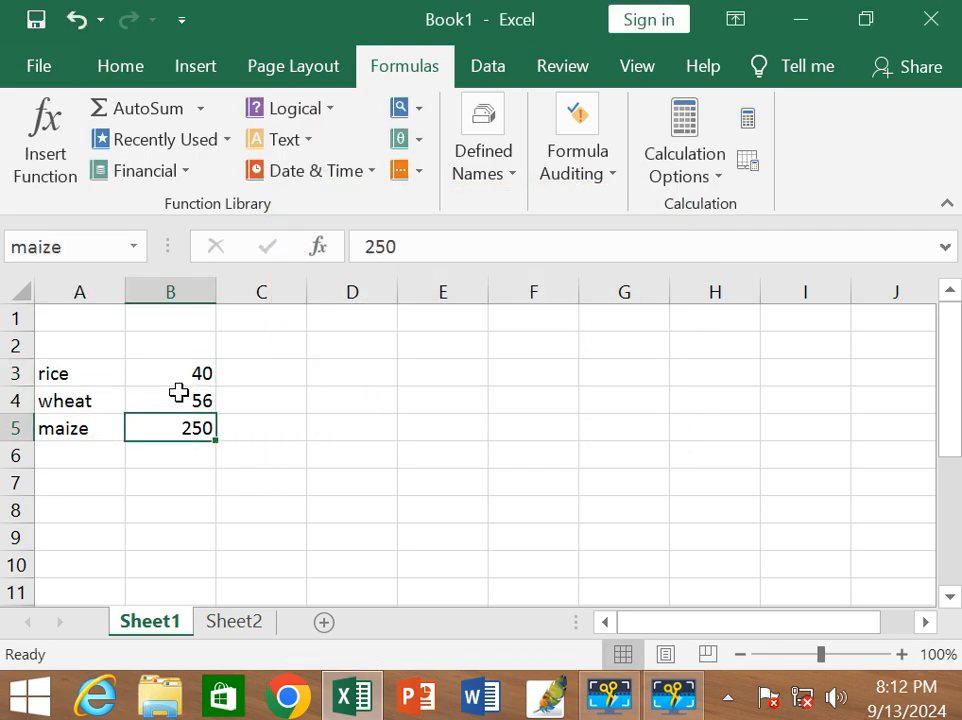
pyautogui.click(178, 393)
pyautogui.click(176, 365)
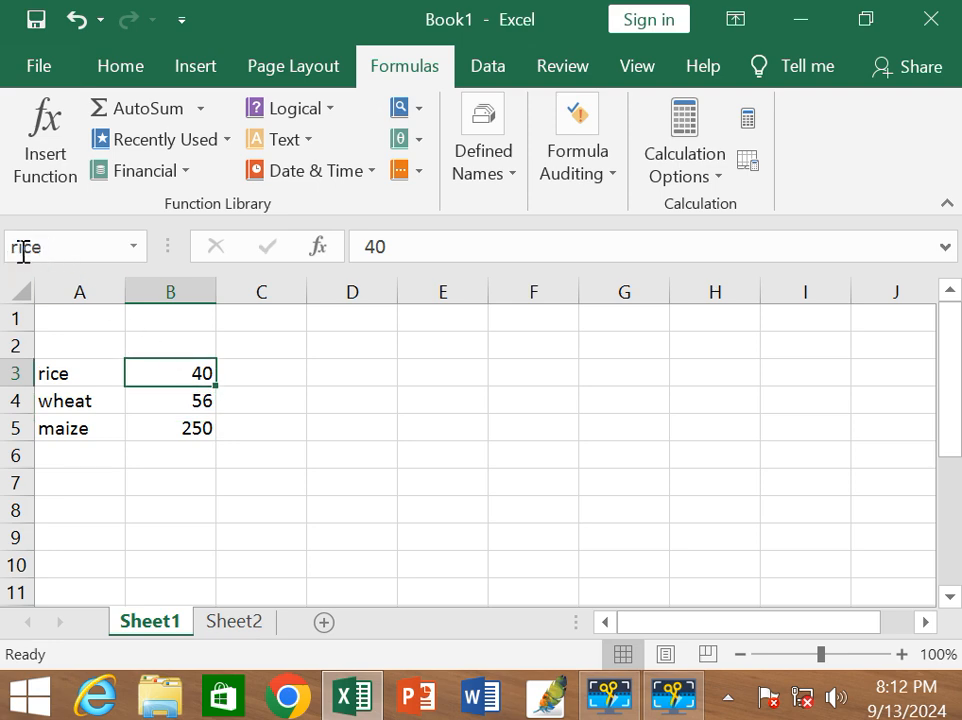
# Add a new worksheet and enter the formula =rice+wheat+maize in its cell E3.
pyautogui.click(323, 621)
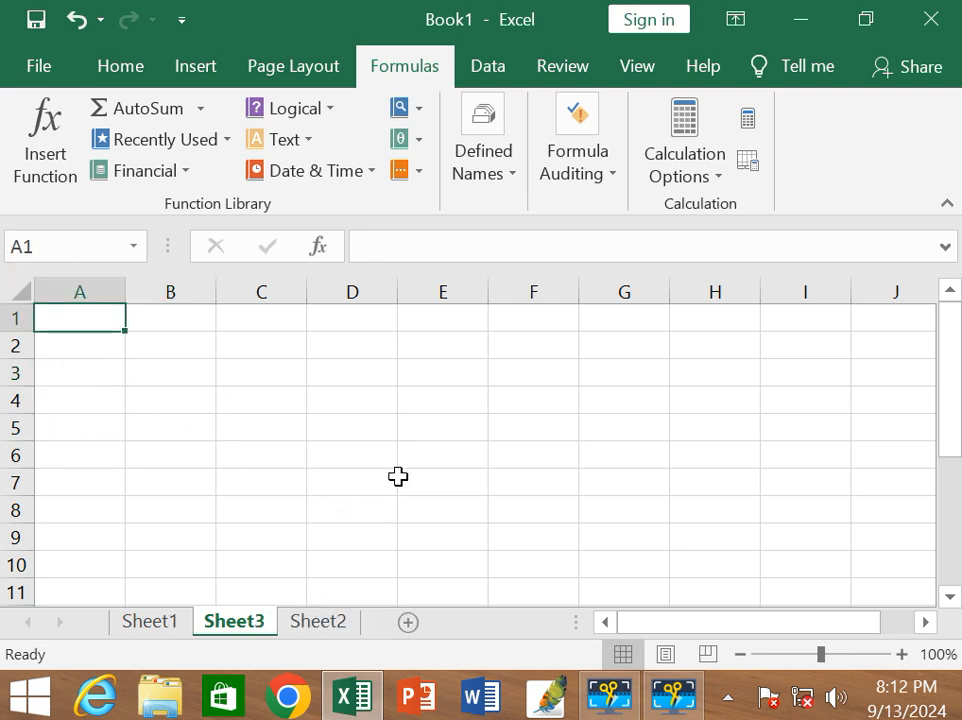
pyautogui.click(438, 379)
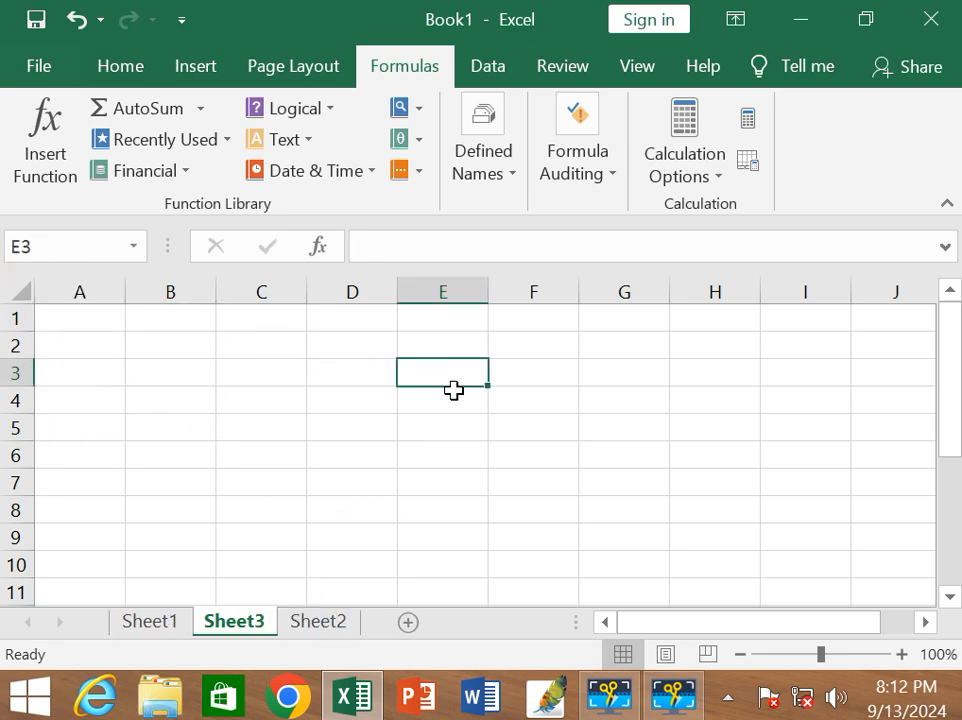
pyautogui.write('=')
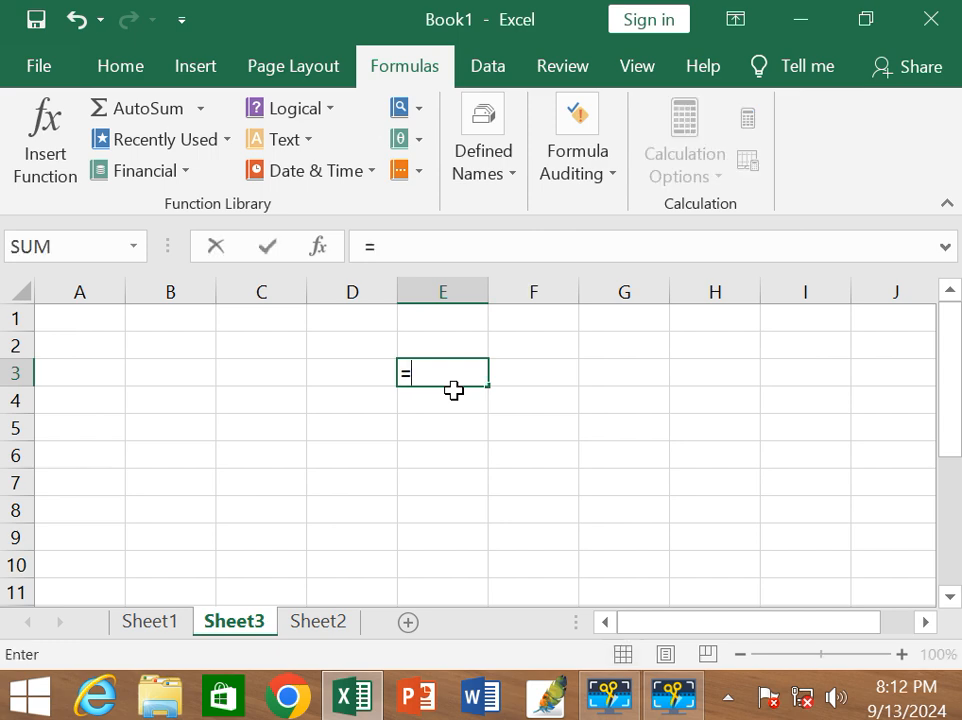
pyautogui.write('ri')
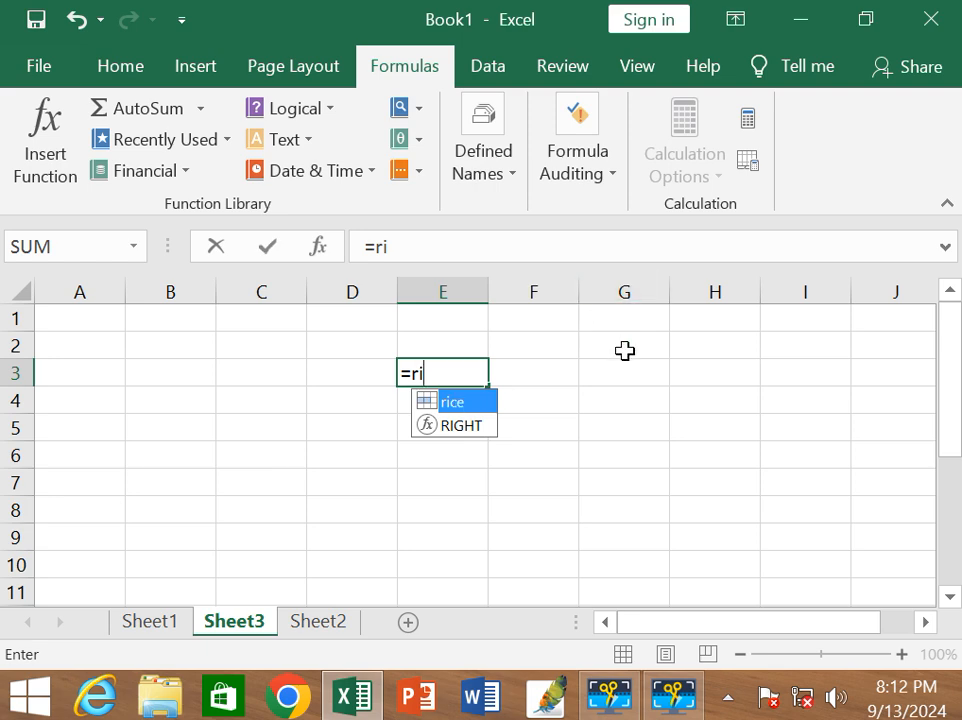
pyautogui.write('ce')
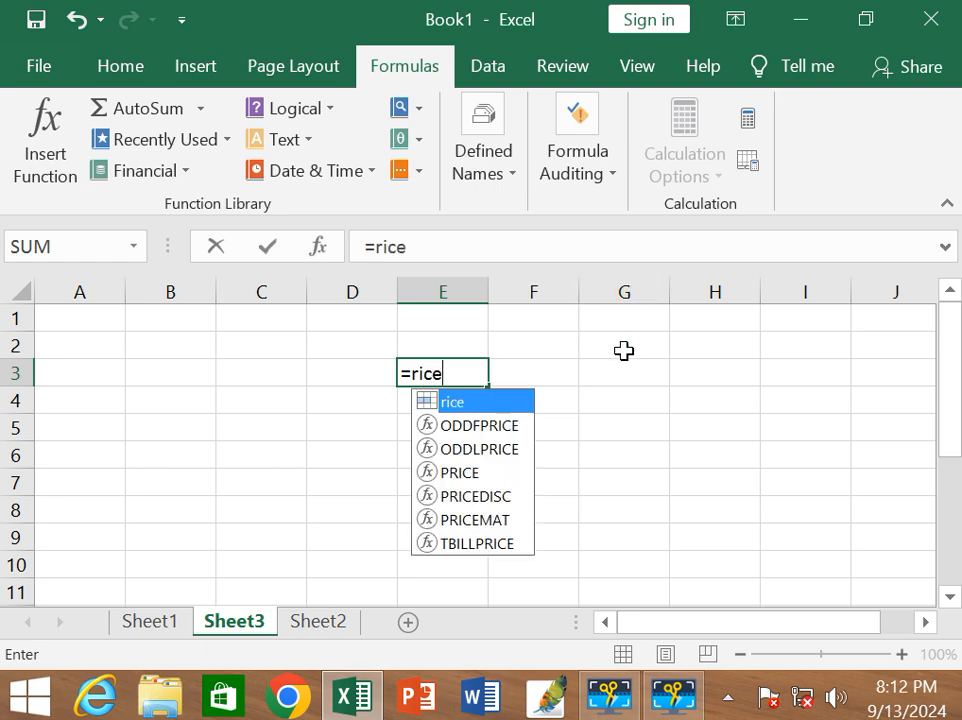
pyautogui.write('+')
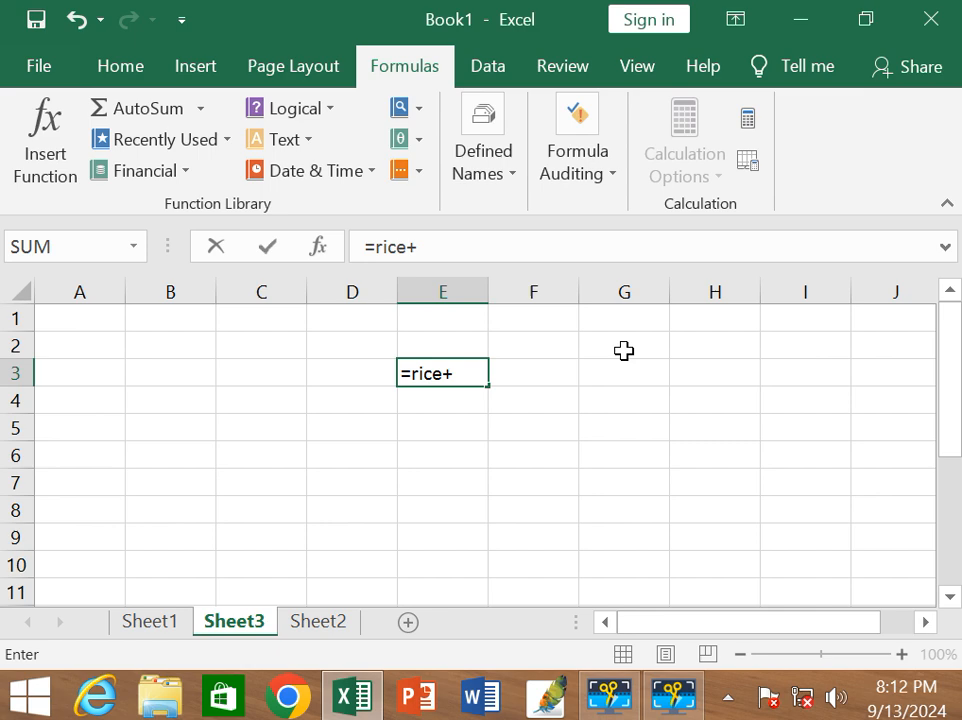
pyautogui.write('wh')
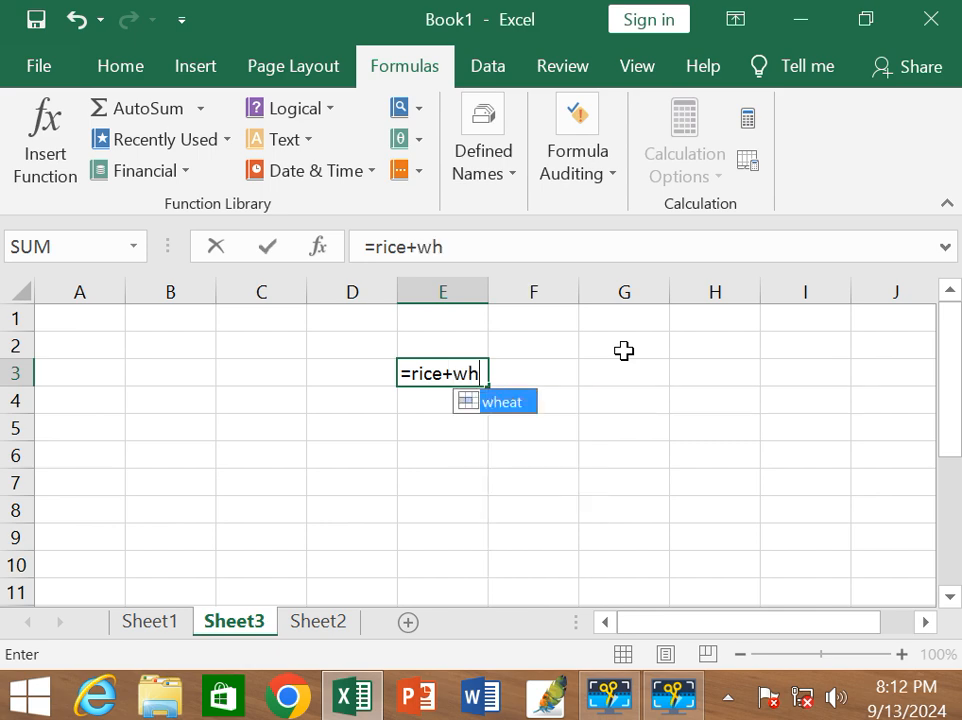
pyautogui.write('eat+')
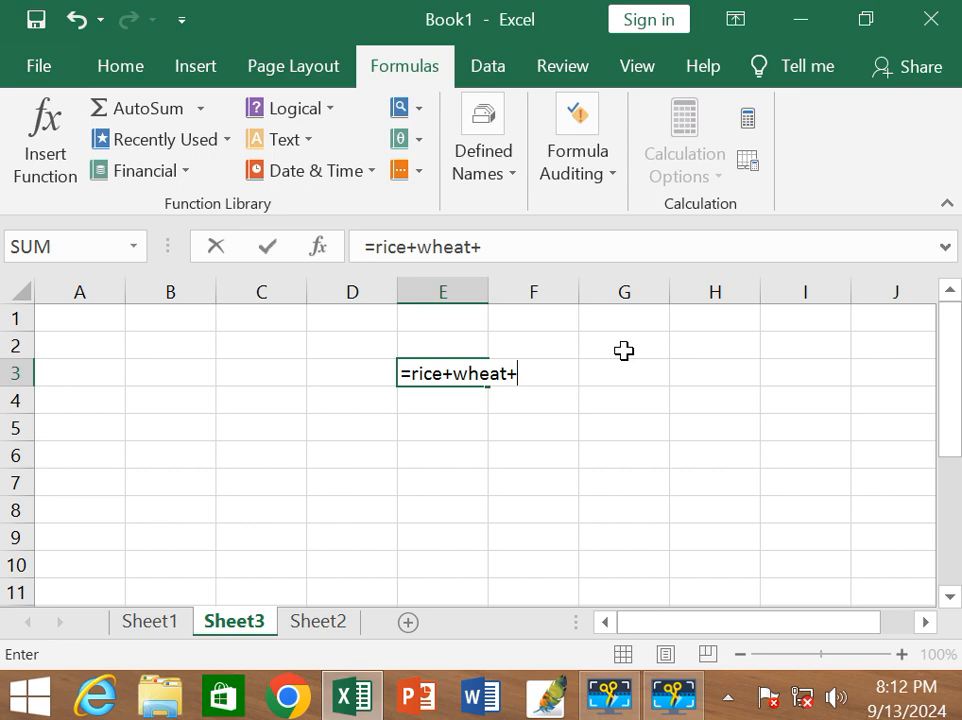
pyautogui.write('mai')
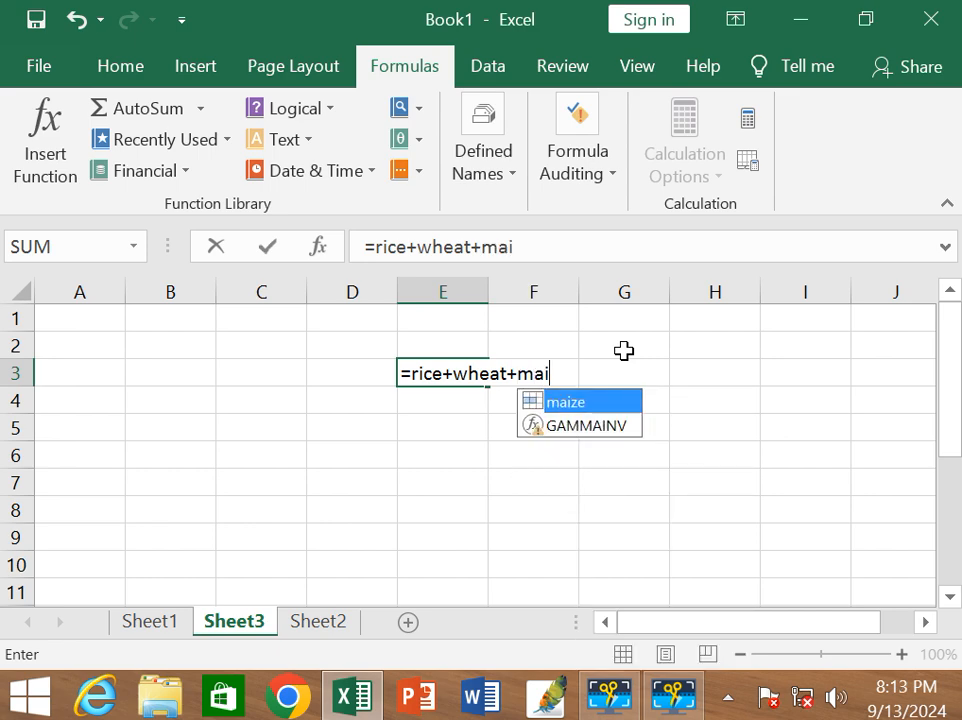
pyautogui.press('BackSpace')
pyautogui.write('ize')
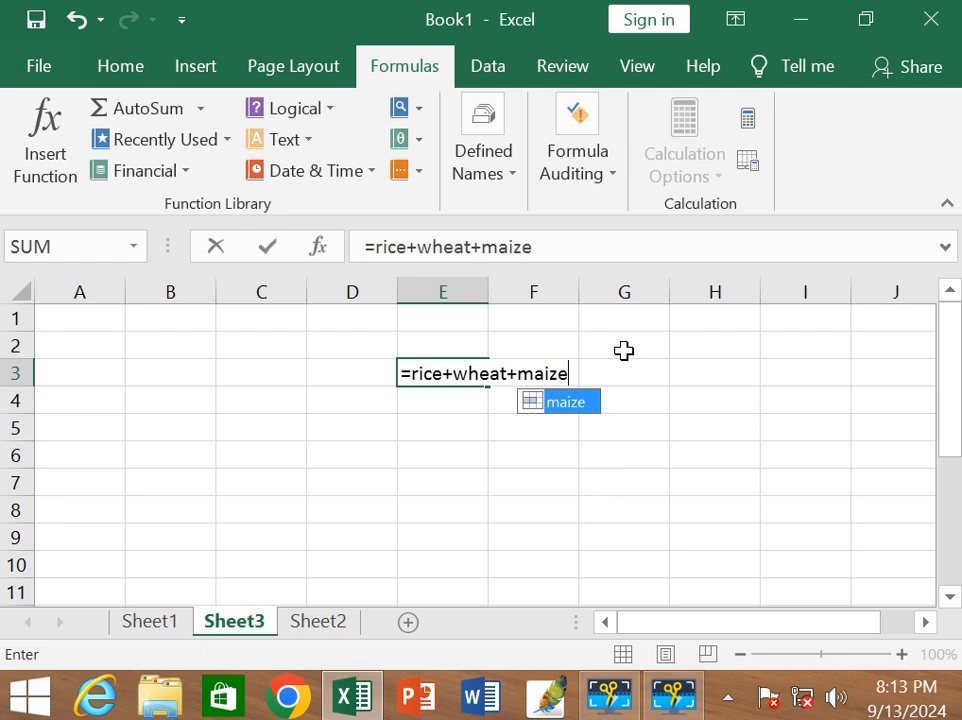
pyautogui.press('Return')
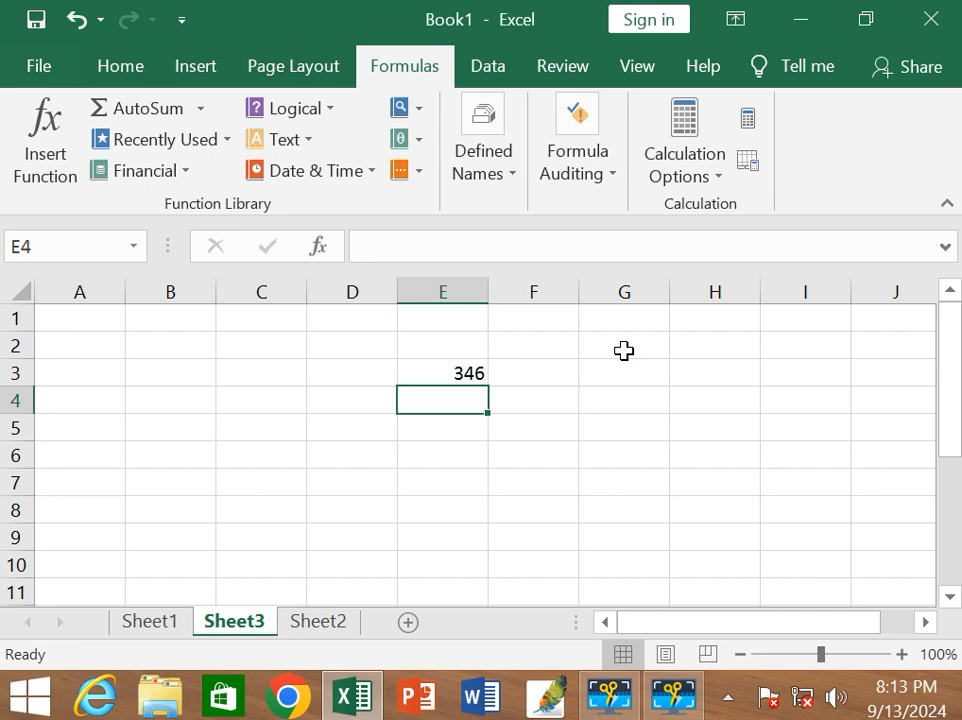
pyautogui.press('Up')
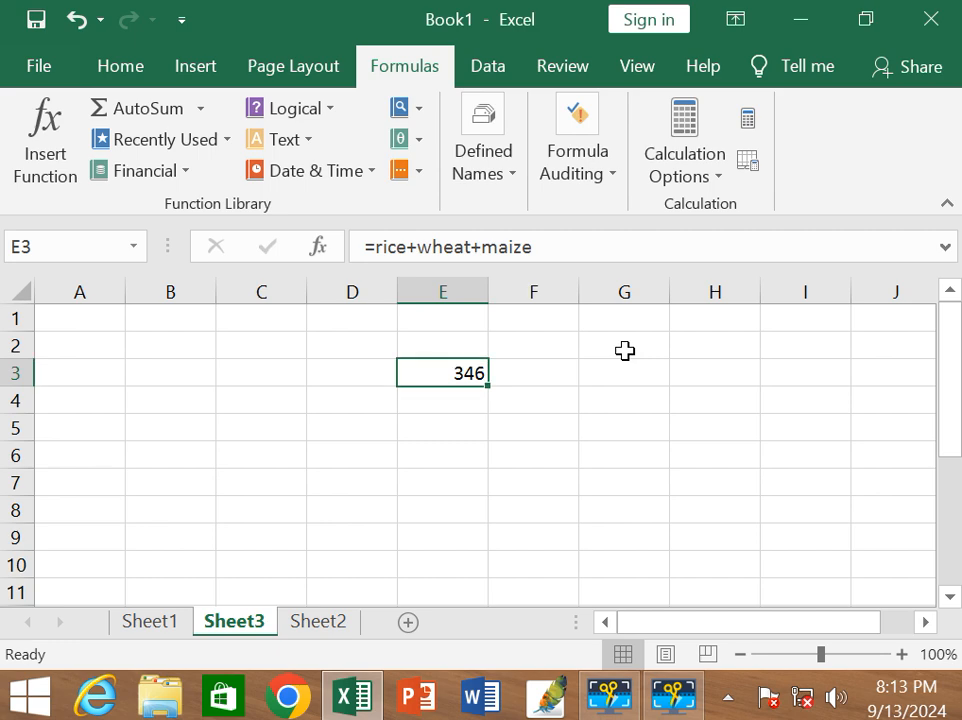
# Review the workbook's defined names, their values and the cells they refer to in the Name Manager.
pyautogui.click(500, 183)
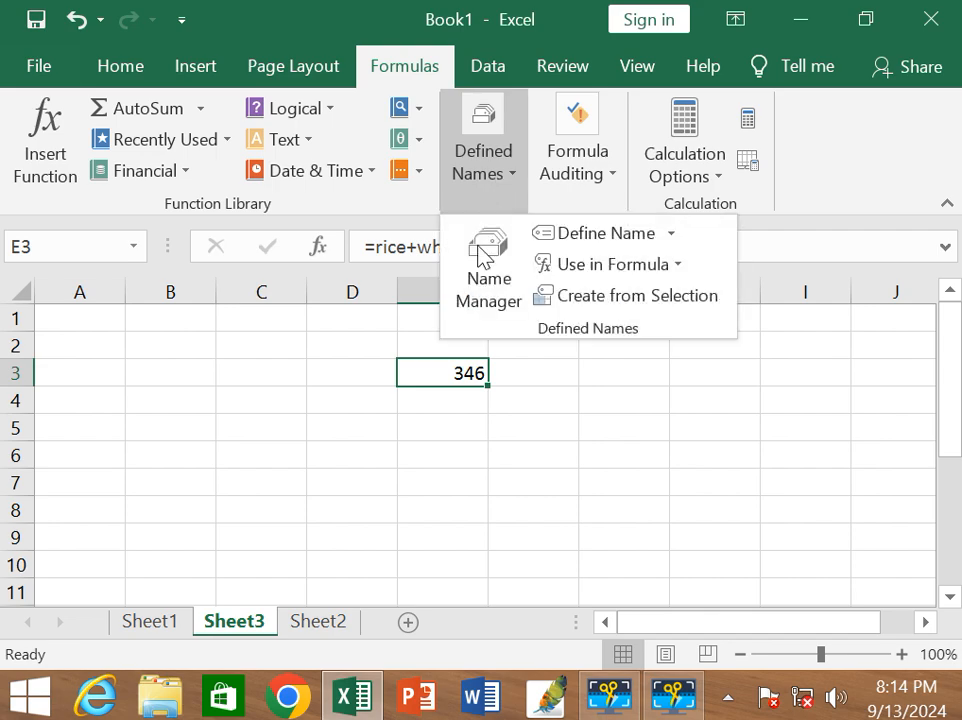
pyautogui.click(479, 275)
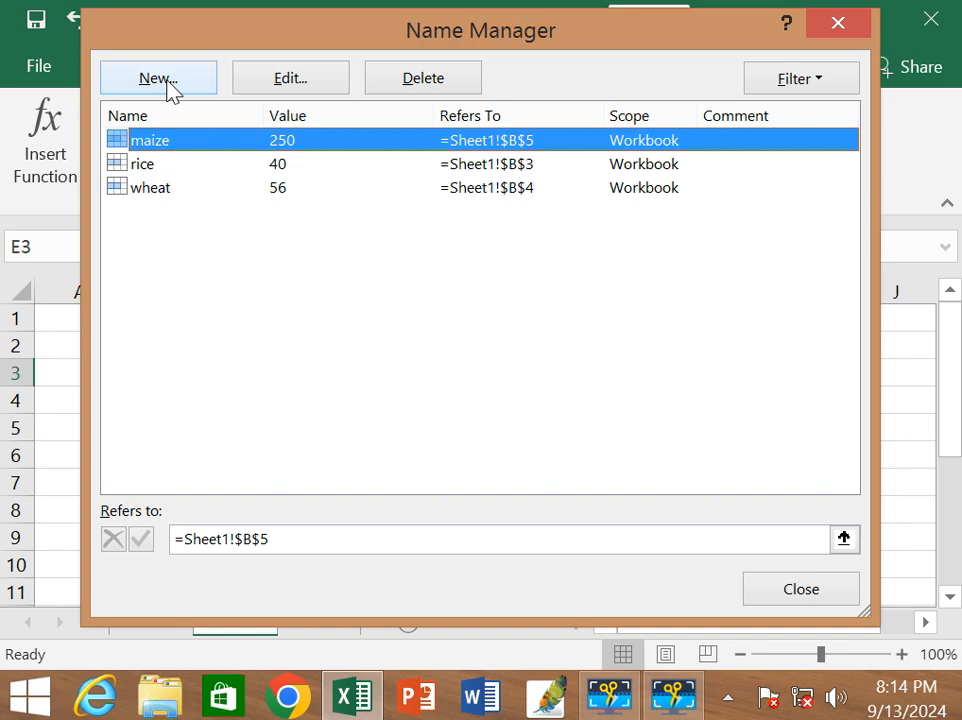
pyautogui.click(842, 30)
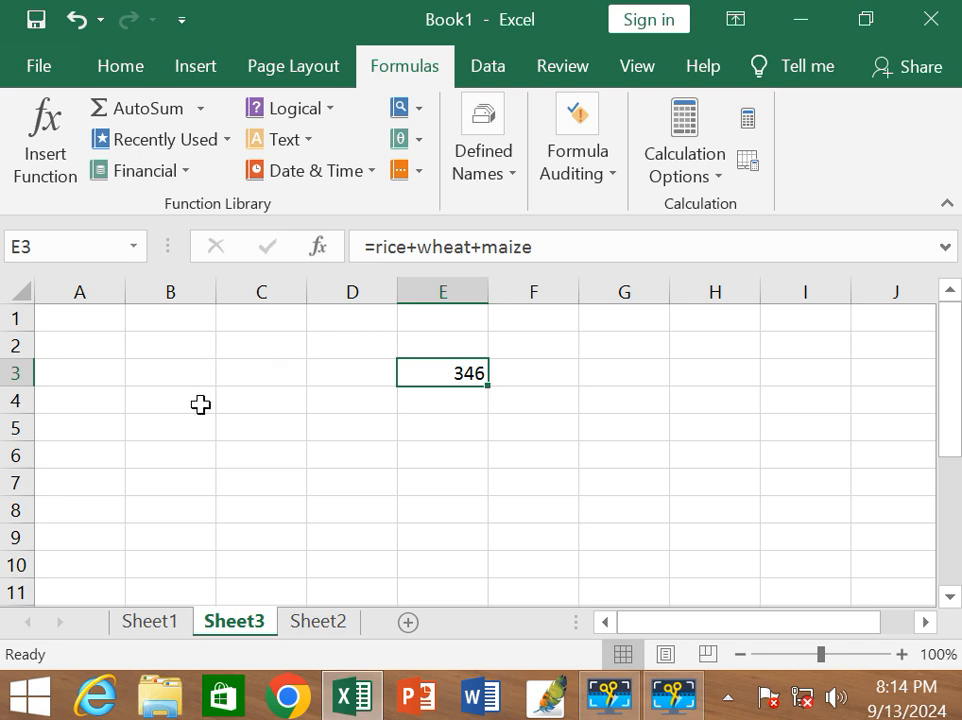
pyautogui.doubleClick(163, 622)
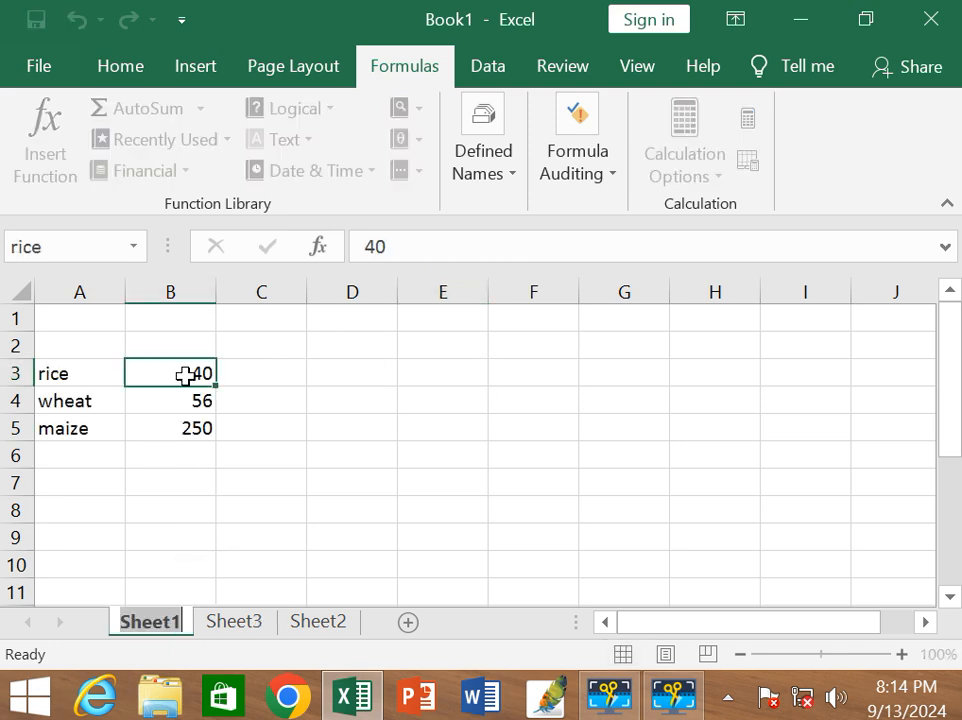
pyautogui.click(328, 626)
pyautogui.click(260, 627)
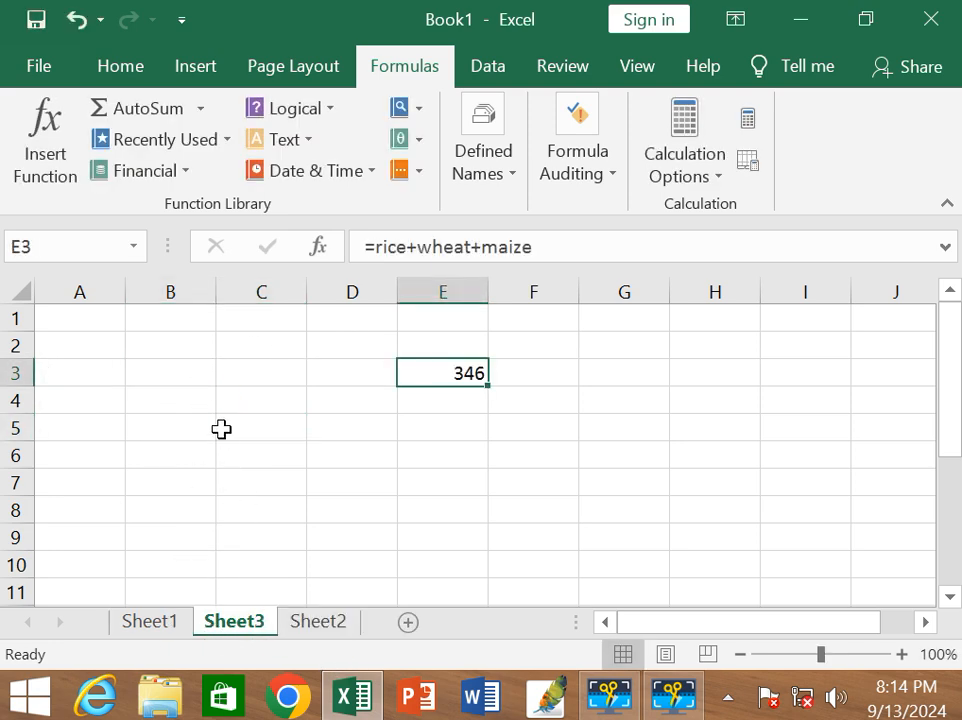
# Enter the label rice in cell A4 of Sheet3 and select the cell beside it for its value.
pyautogui.click(228, 408)
pyautogui.click(110, 404)
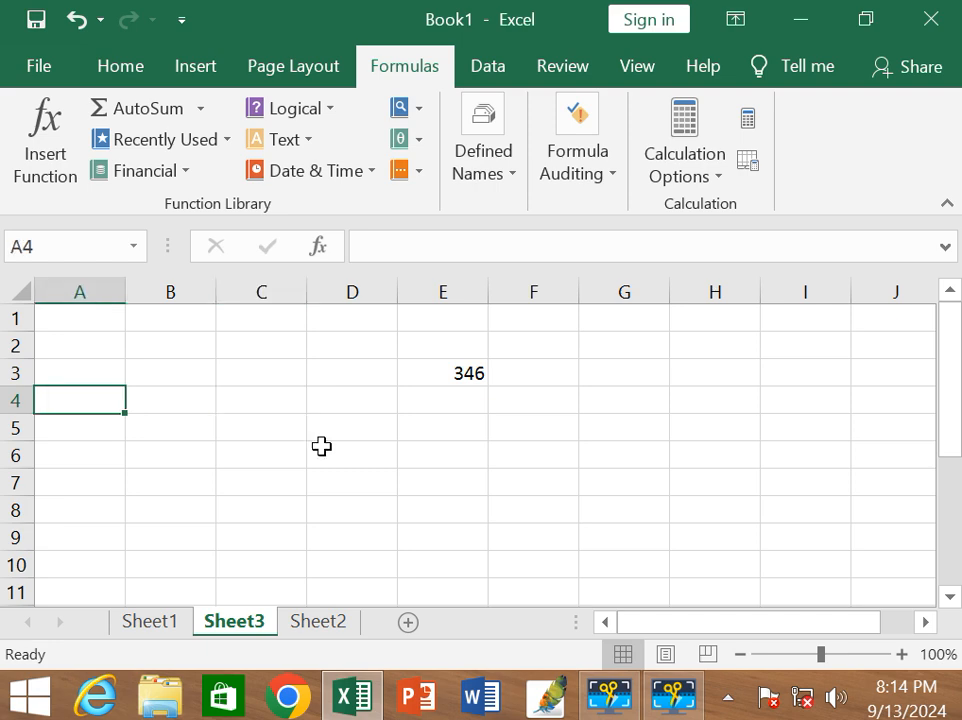
pyautogui.write('rice')
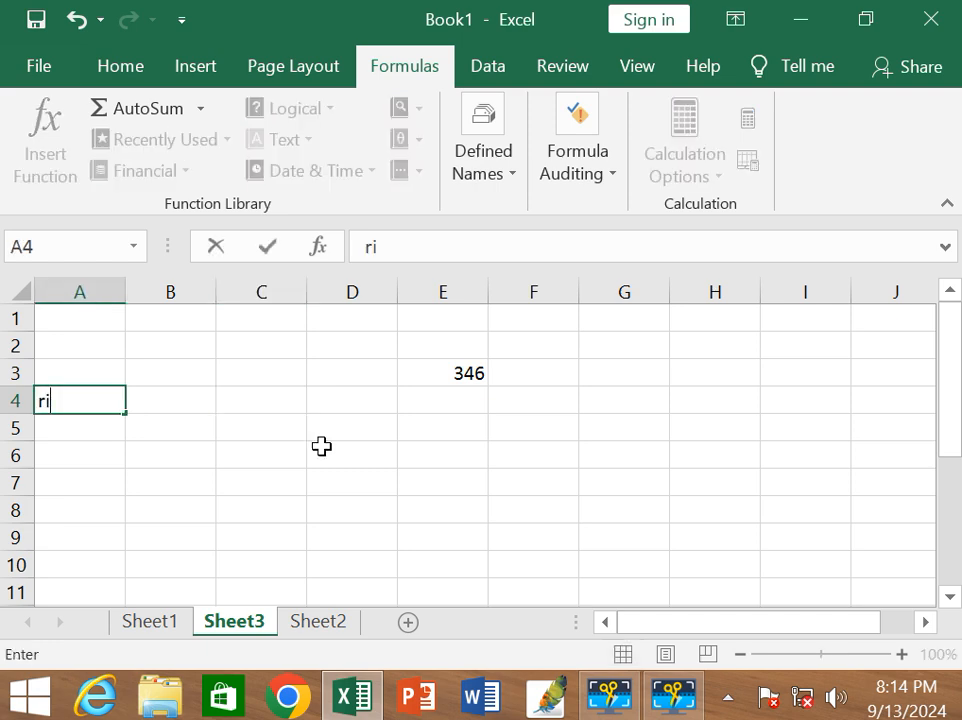
pyautogui.press('Return')
pyautogui.press('Return')
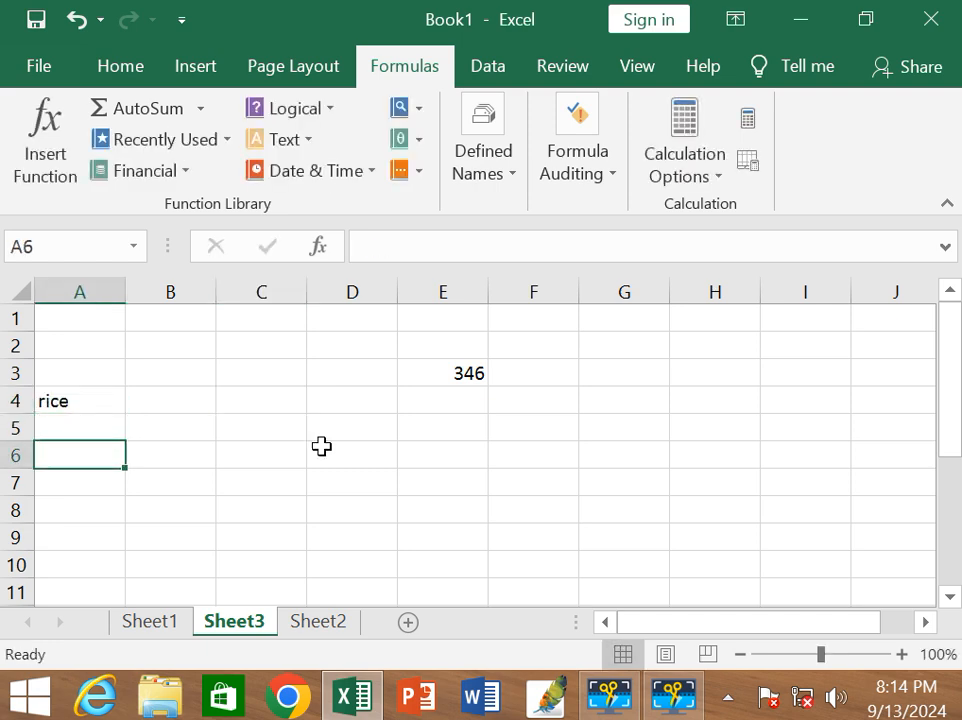
pyautogui.press('Up')
pyautogui.press('Up')
pyautogui.press('Right')
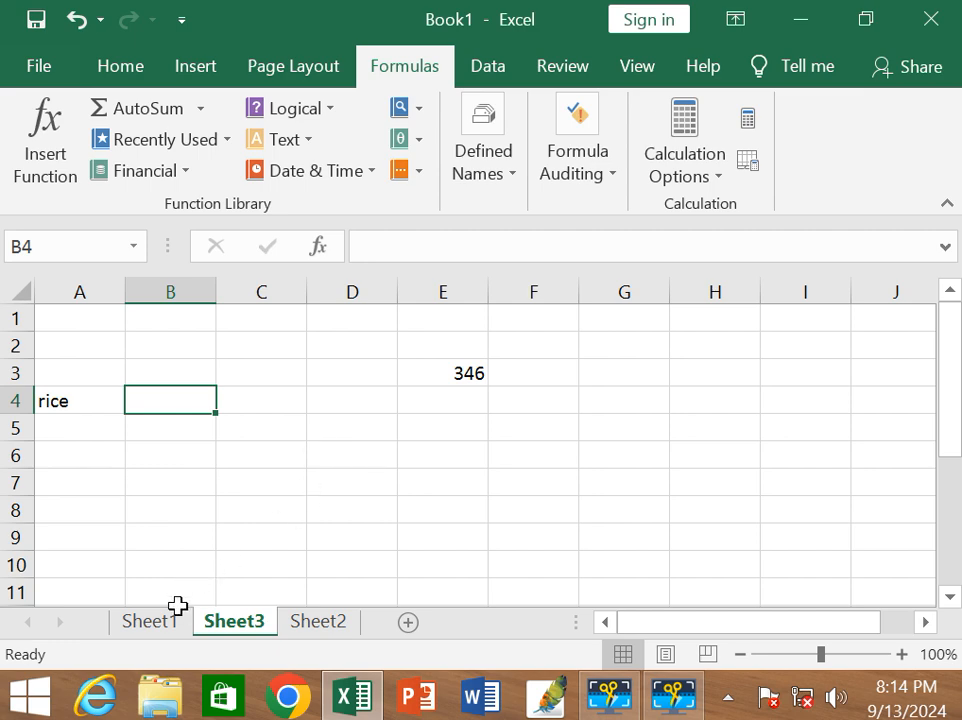
pyautogui.click(170, 622)
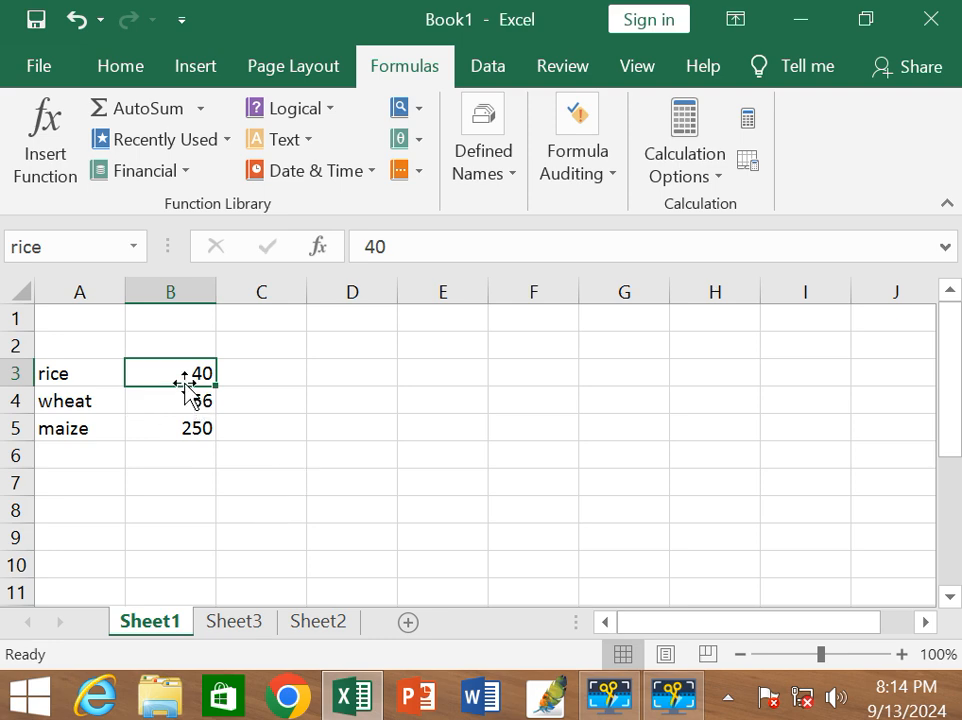
pyautogui.click(305, 622)
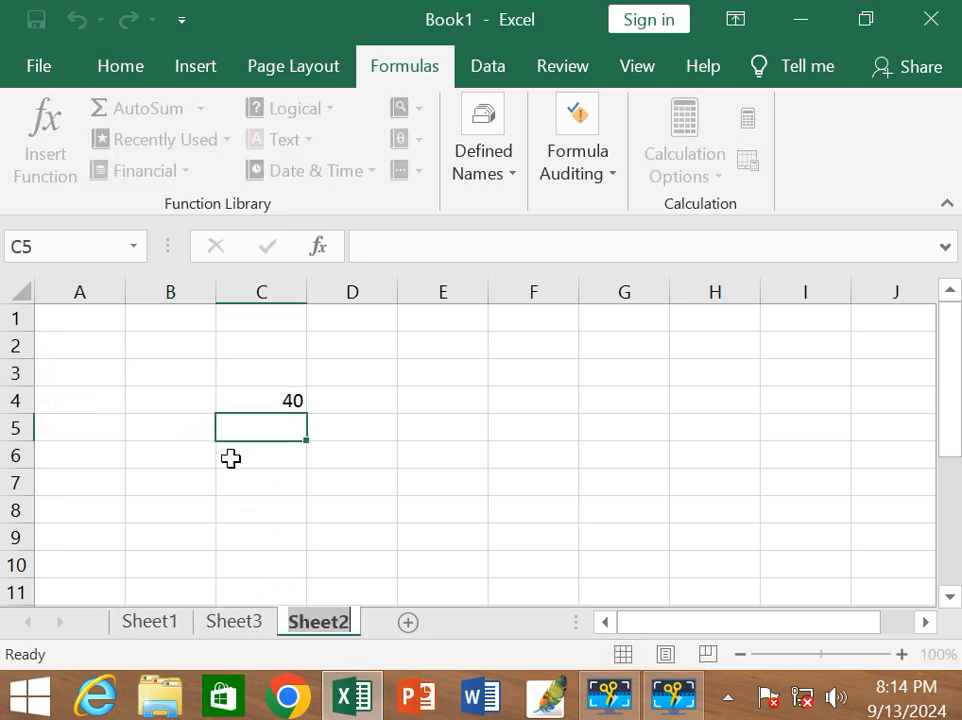
pyautogui.click(258, 622)
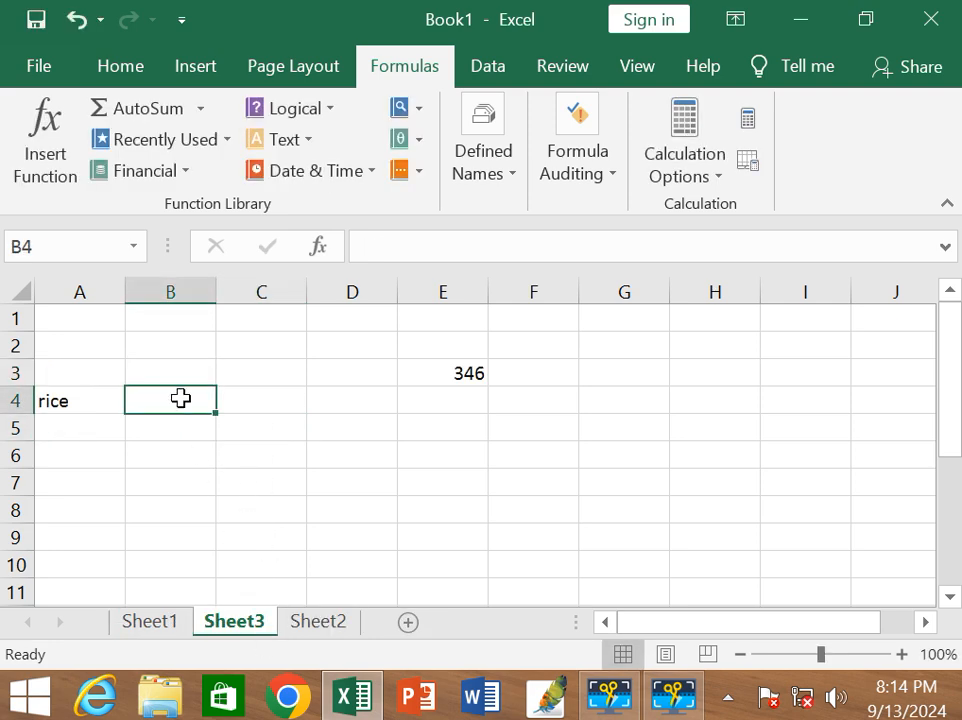
pyautogui.write('40')
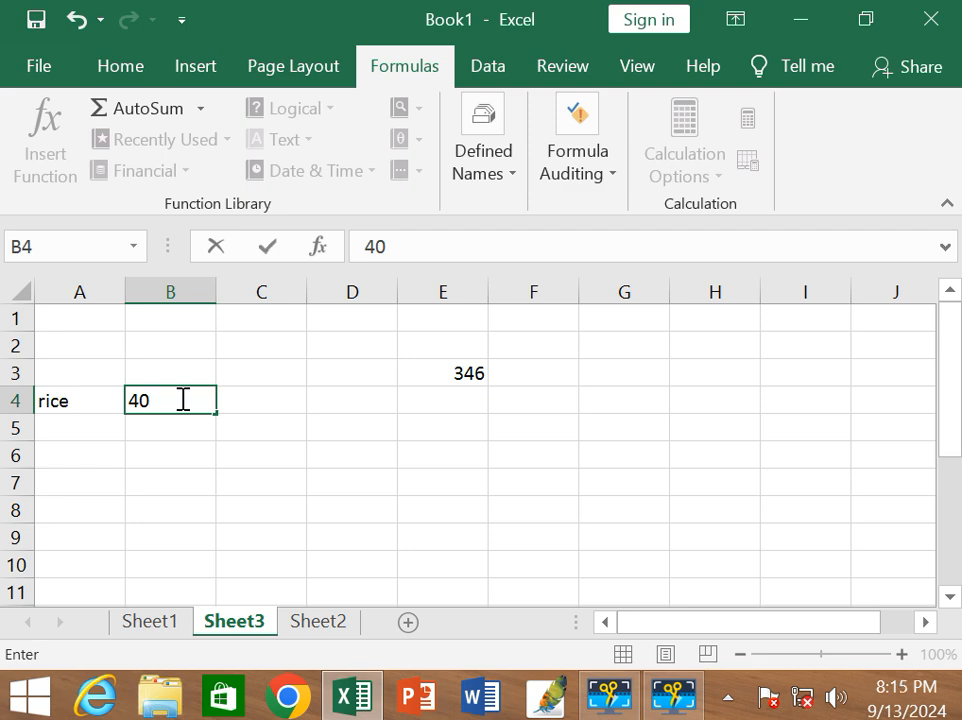
pyautogui.press('BackSpace')
pyautogui.press('BackSpace')
# Enter the formula =rice in cell B4 of Sheet3.
pyautogui.write('=')
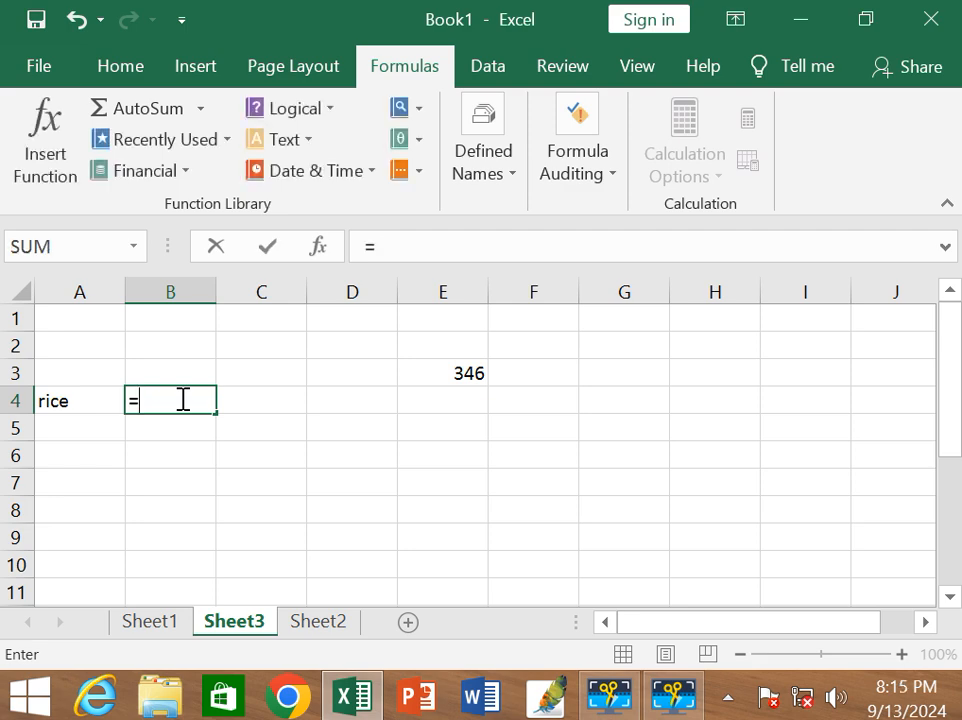
pyautogui.write('rice')
pyautogui.press('Return')
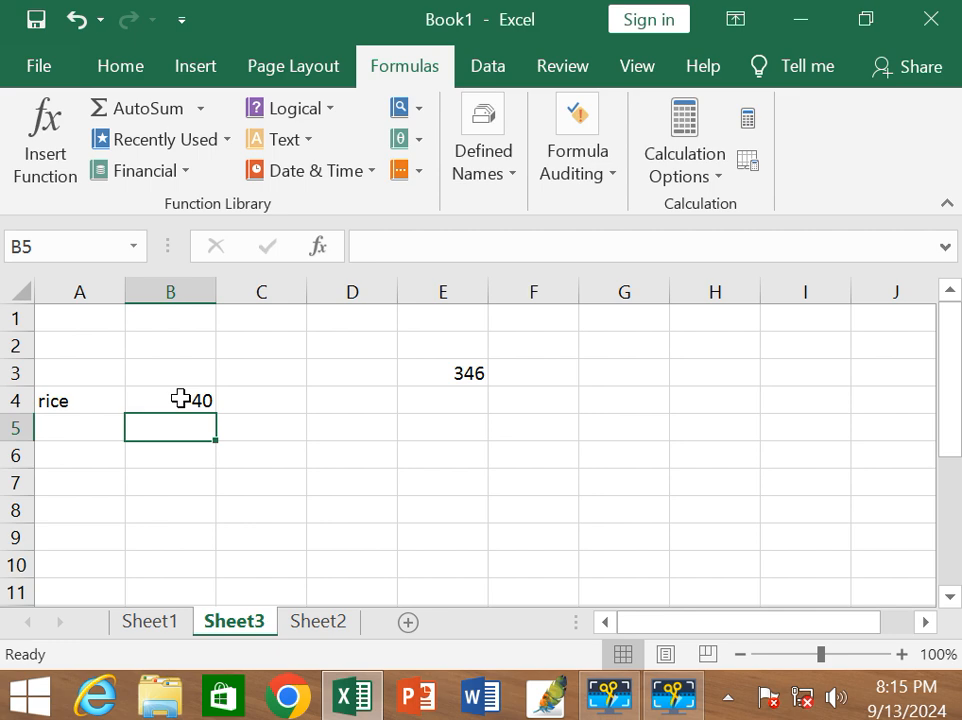
pyautogui.click(606, 182)
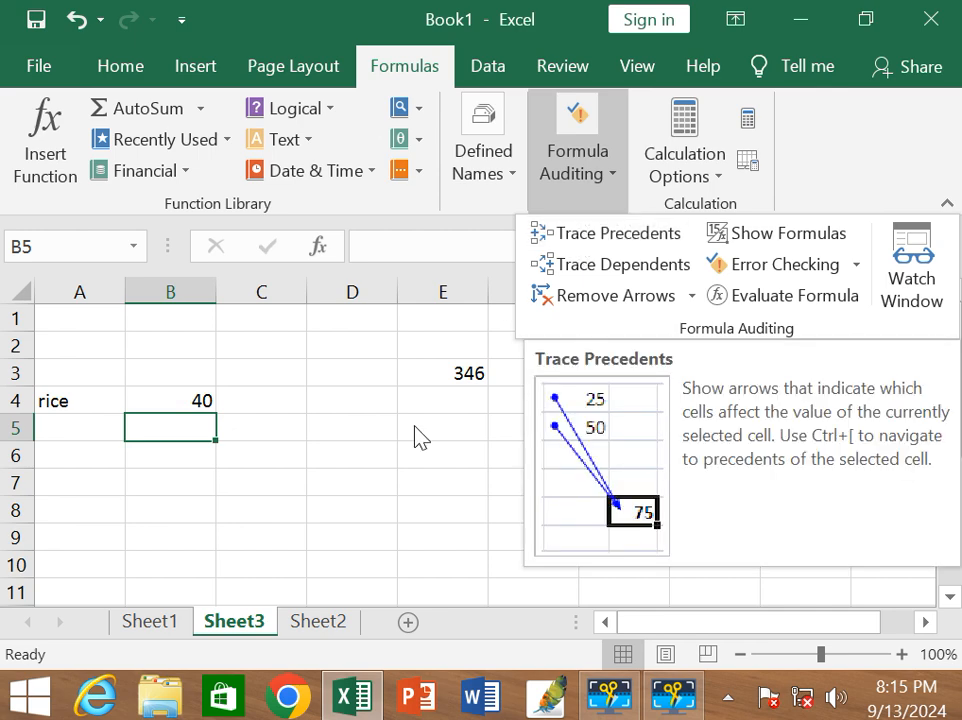
pyautogui.click(376, 492)
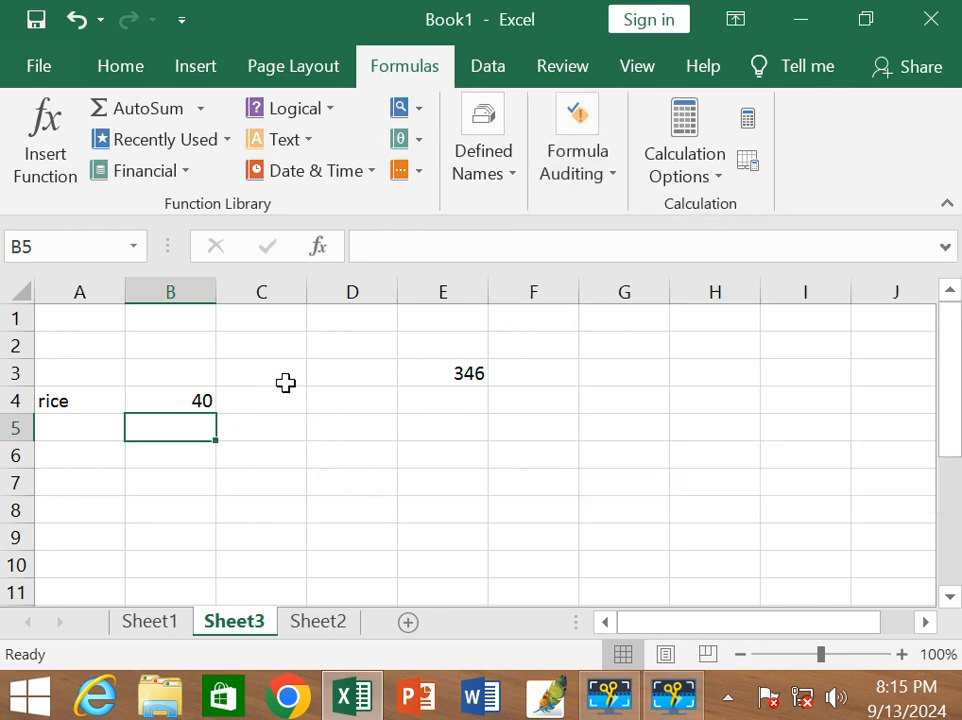
# Enter the scattered sample values 56 in D4, 48 in H4 and 48 in G6 on Sheet3.
pyautogui.click(341, 394)
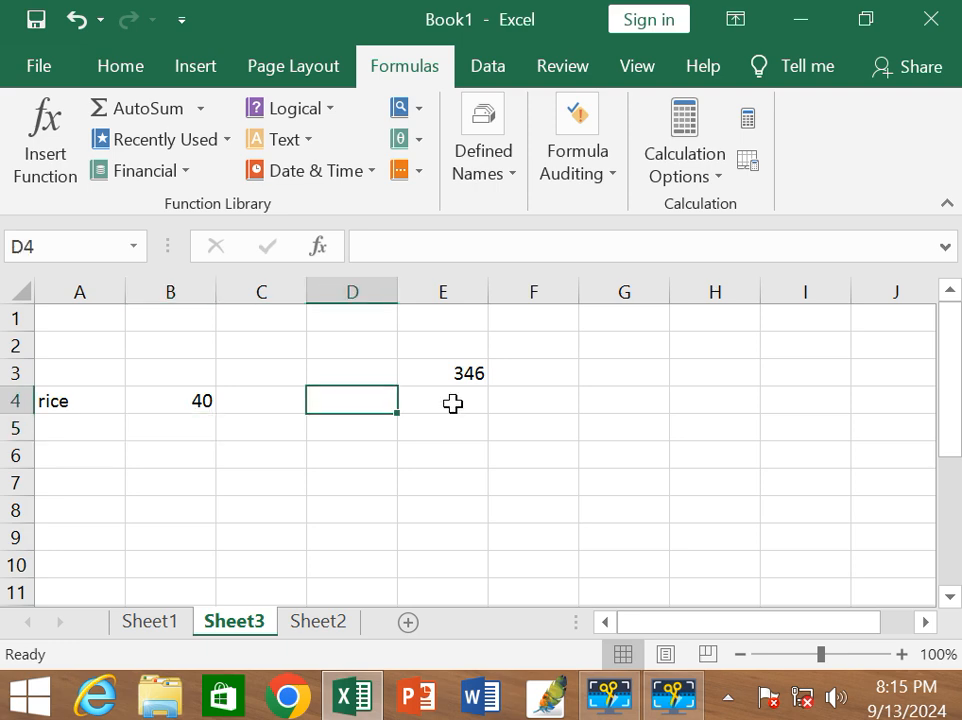
pyautogui.write('56')
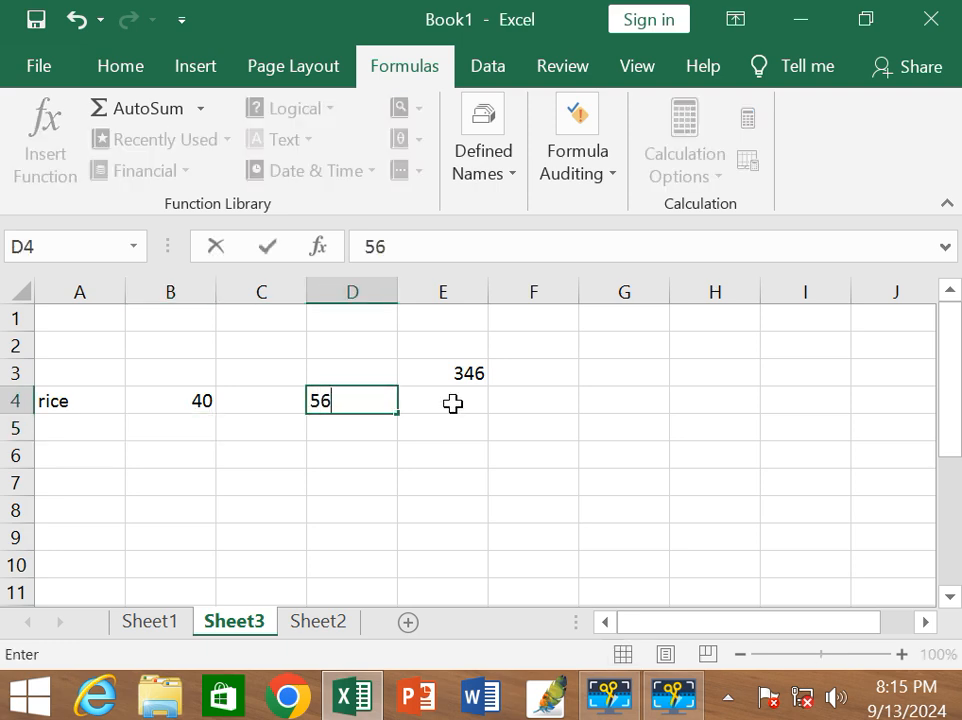
pyautogui.press('Right')
pyautogui.press('Right')
pyautogui.press('Right')
pyautogui.press('Right')
pyautogui.write('48')
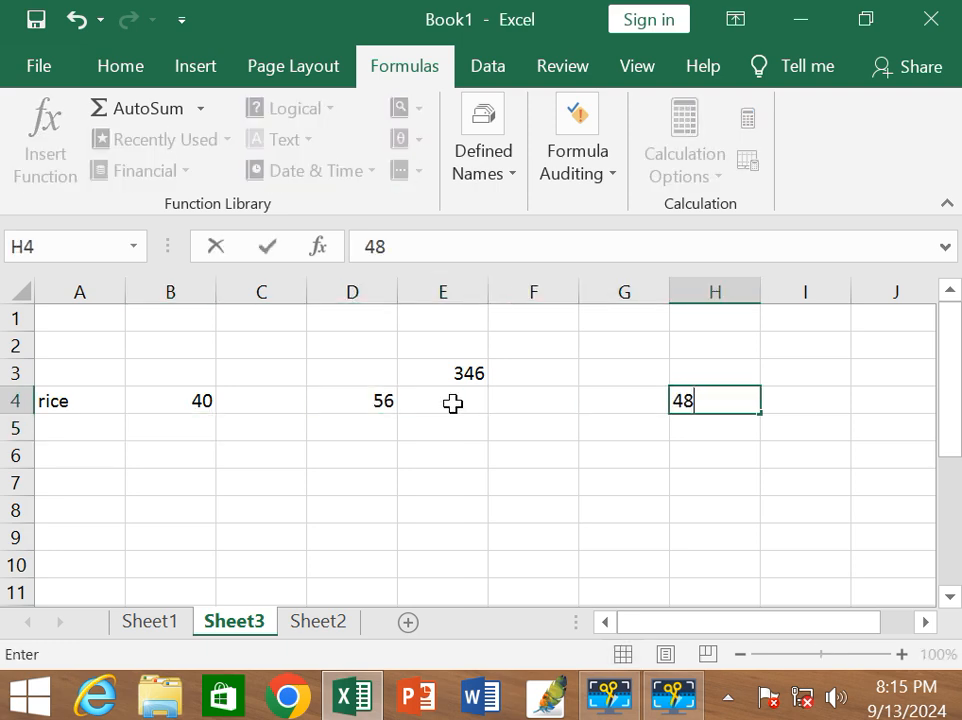
pyautogui.press('Return')
pyautogui.press('Down')
pyautogui.press('Left')
pyautogui.write('48')
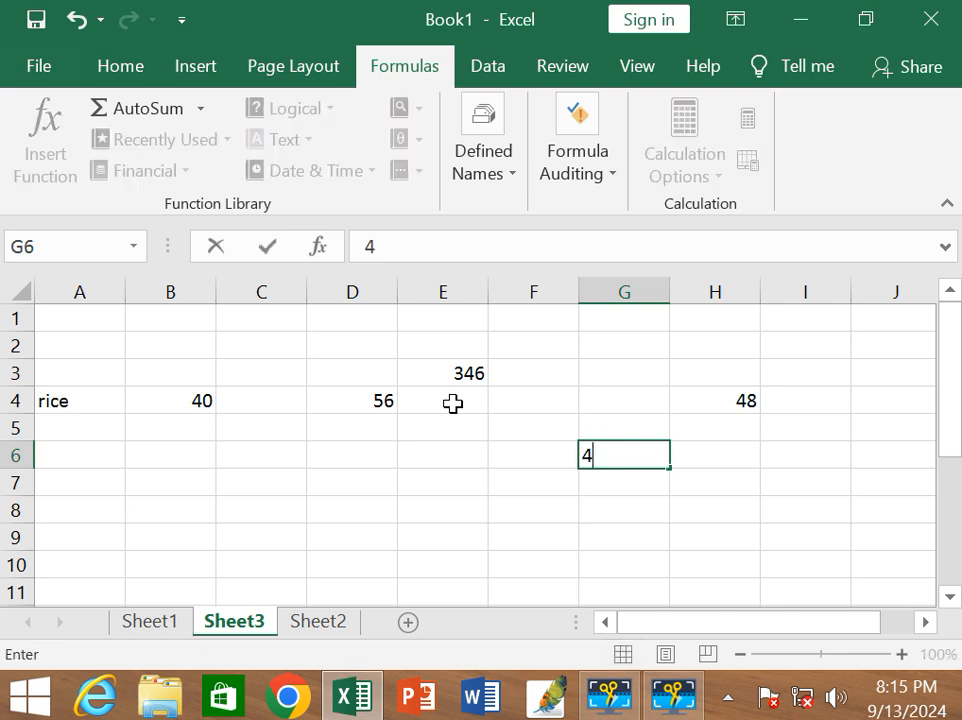
pyautogui.press('Return')
# Enter the formula =SUM(D4,H4,G6) in cell E7 of Sheet3 to total the scattered values.
pyautogui.press('Left')
pyautogui.press('Left')
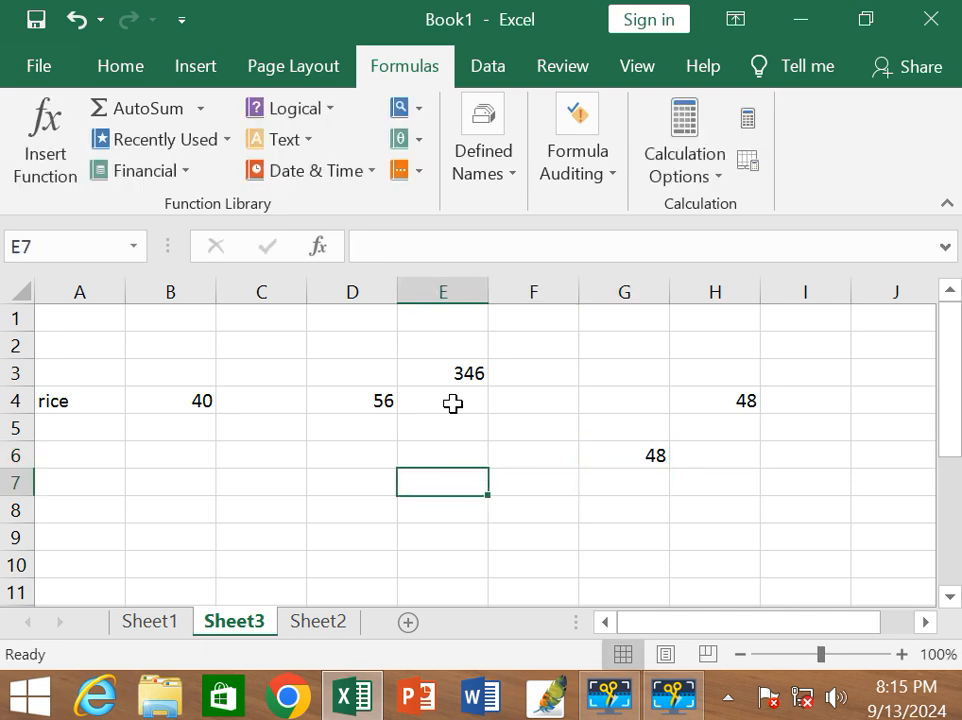
pyautogui.write('=sum(')
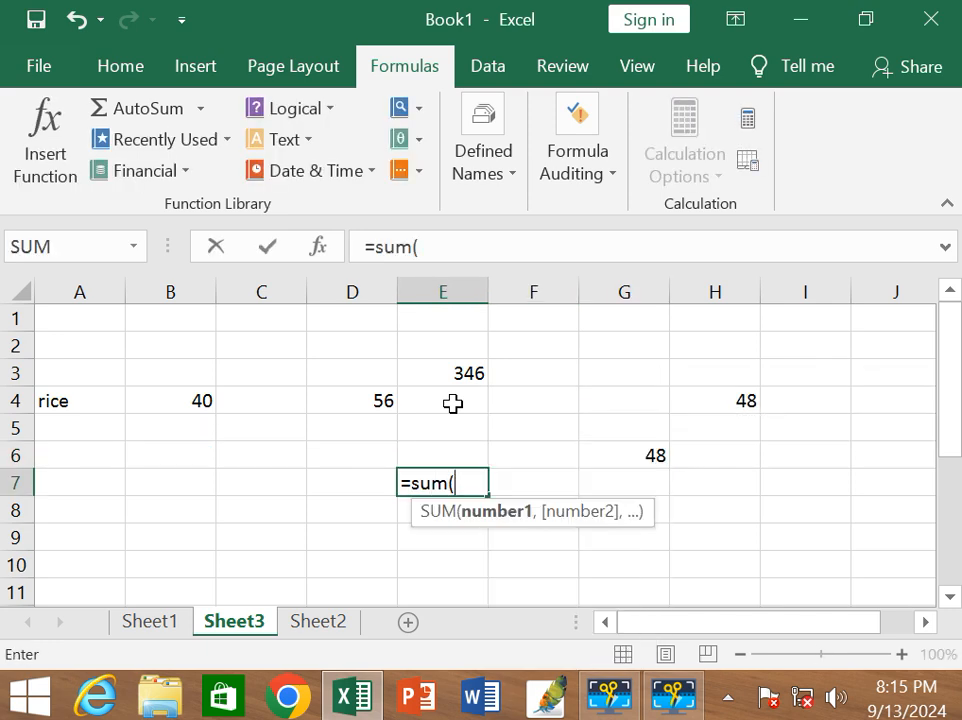
pyautogui.click(376, 400)
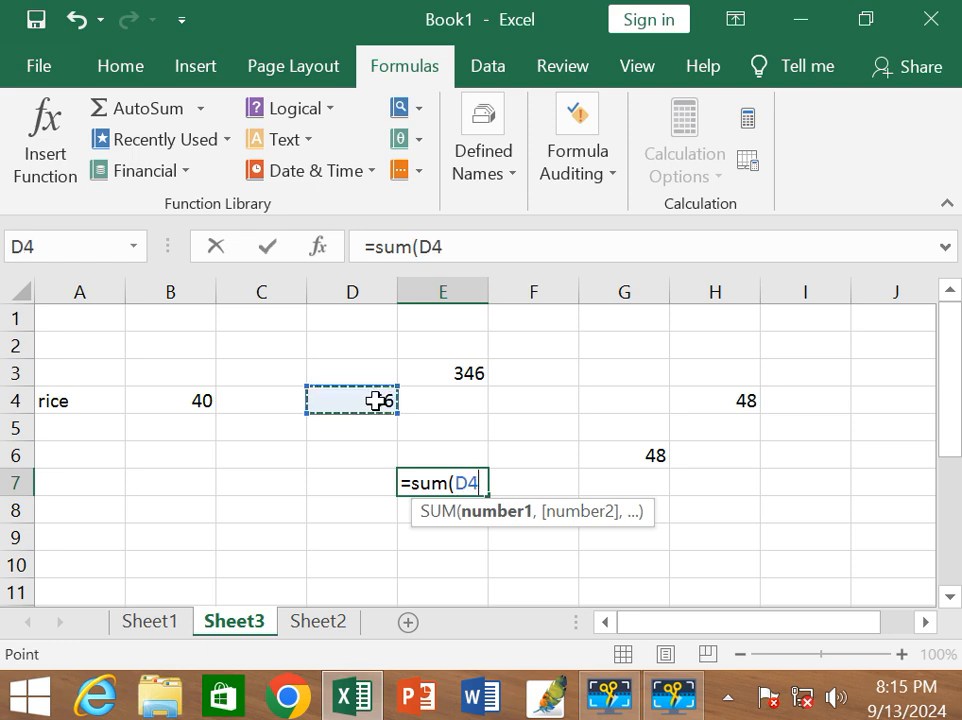
pyautogui.write(',')
pyautogui.click(715, 392)
pyautogui.write(',')
pyautogui.click(659, 452)
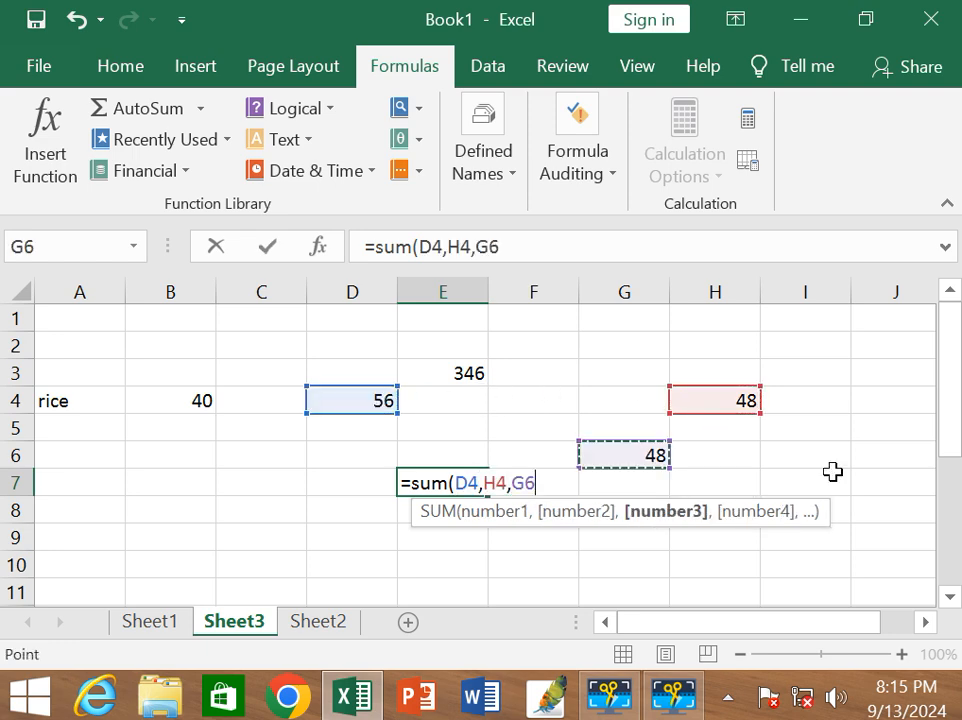
pyautogui.write(')')
pyautogui.press('Return')
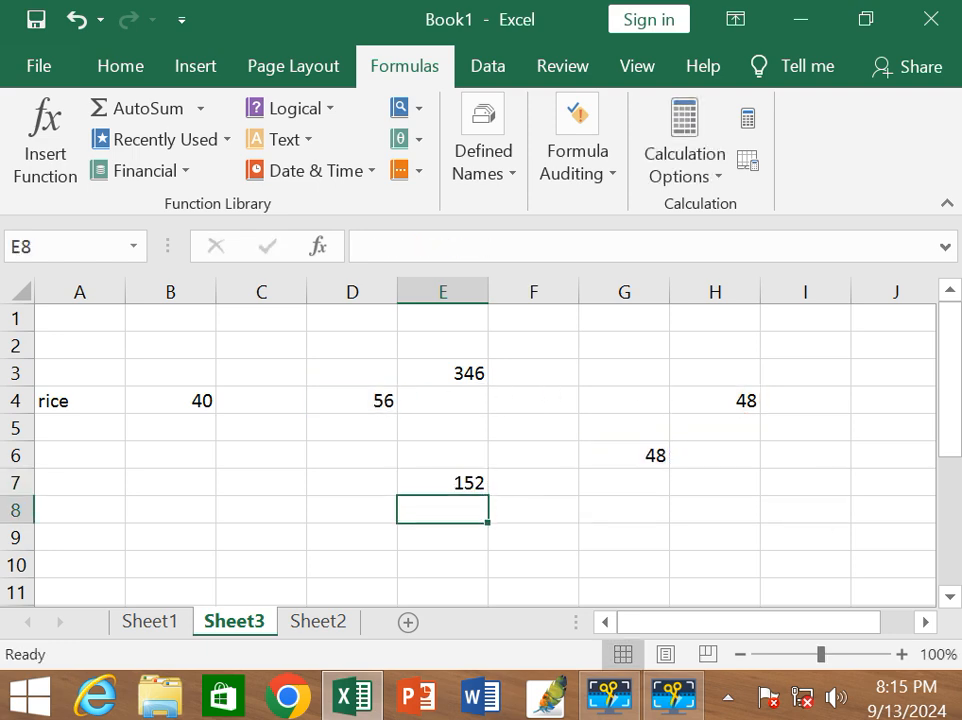
# Trace the precedents of the sum in cell E7, and undo the recent changes back to Sheet1.
pyautogui.click(472, 484)
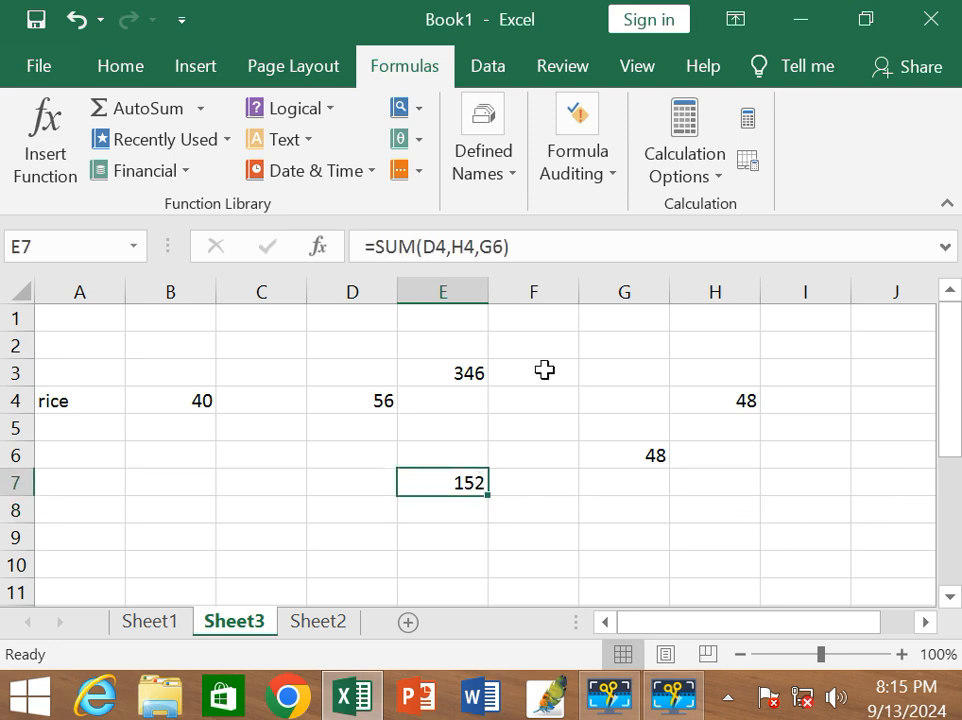
pyautogui.click(578, 178)
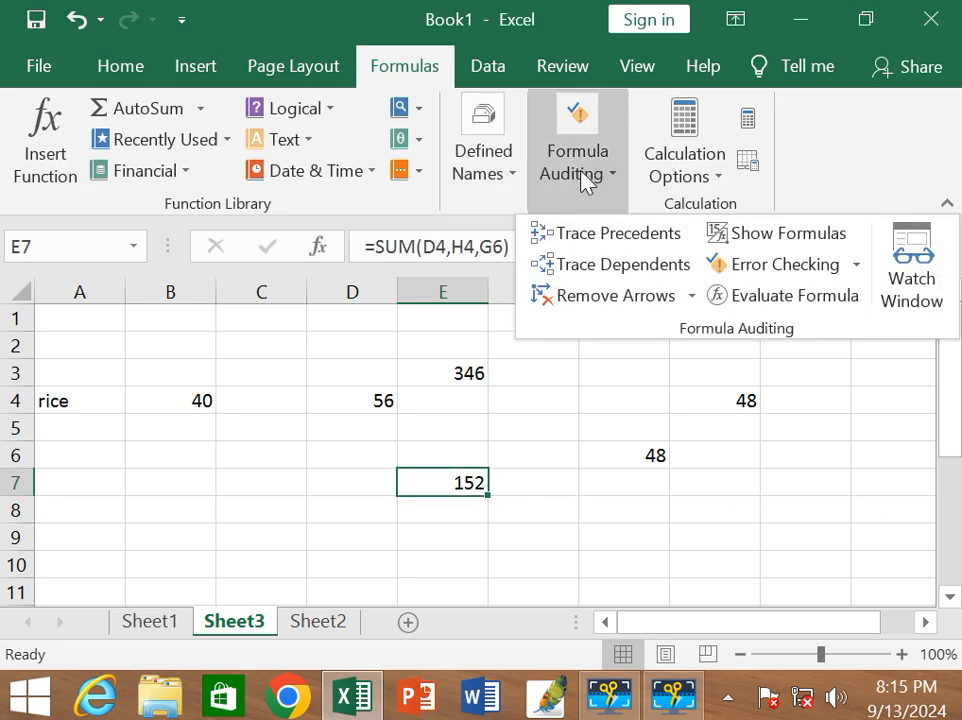
pyautogui.click(580, 228)
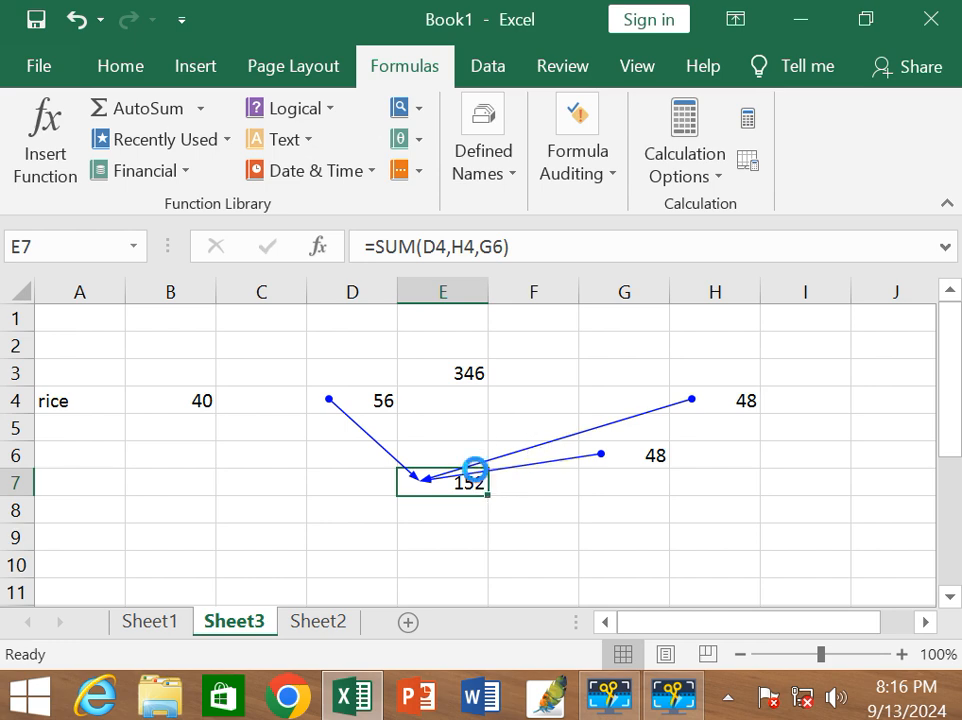
pyautogui.hotkey('ctrl', 'z')
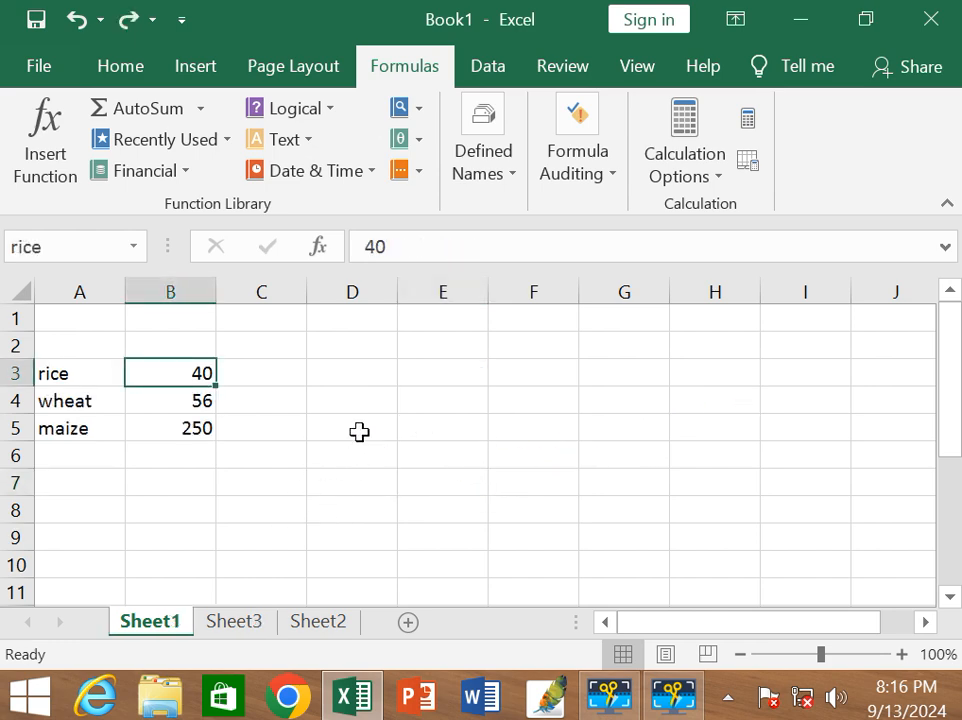
# Enter the scattered sample values 45 in D3, 78 in G4 and 55 in F2 on Sheet1.
pyautogui.click(370, 373)
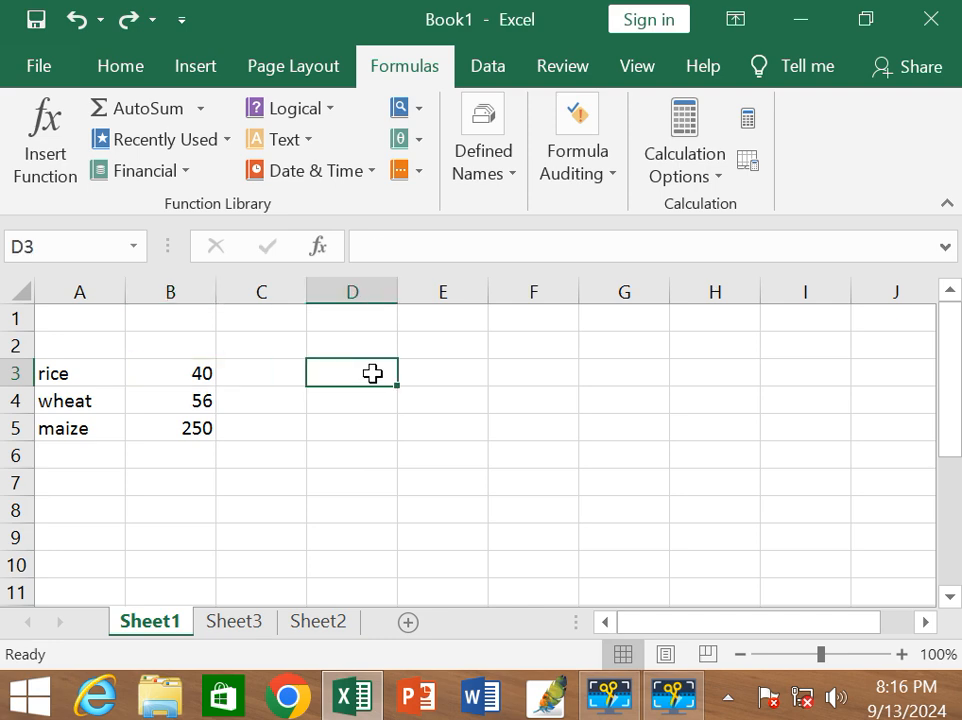
pyautogui.write('45')
pyautogui.press('Return')
pyautogui.click(591, 395)
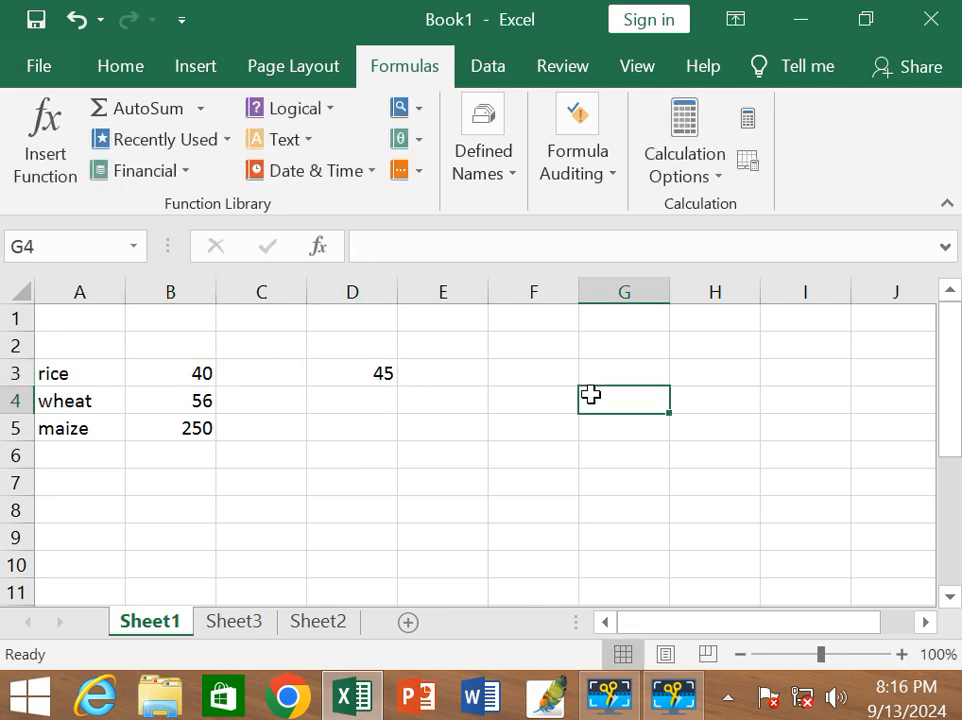
pyautogui.write('78')
pyautogui.click(457, 482)
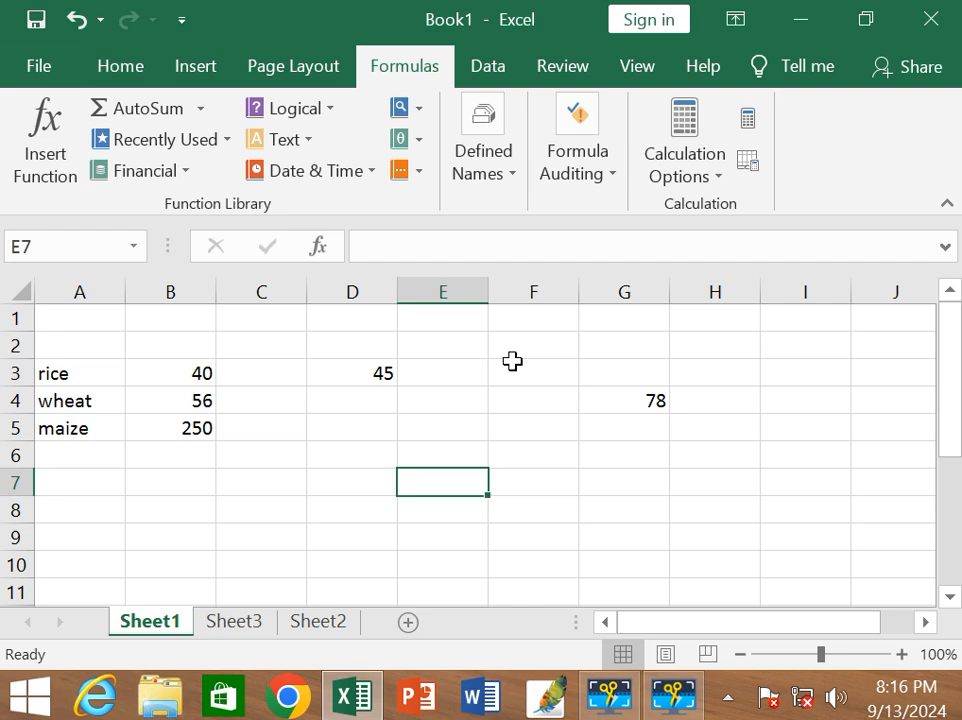
pyautogui.click(515, 349)
pyautogui.write('55')
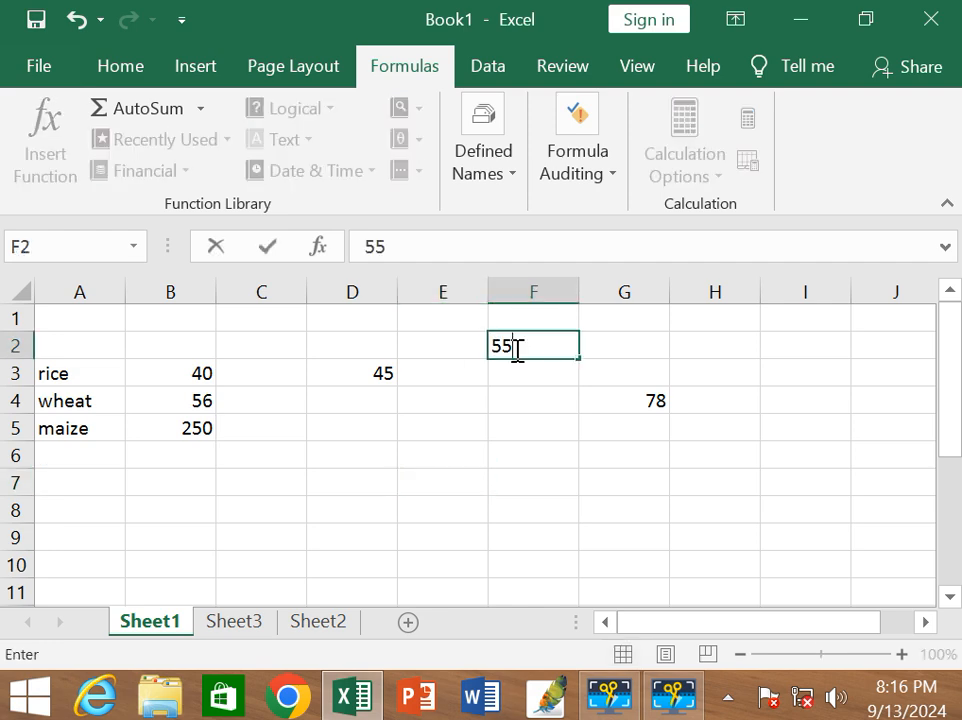
pyautogui.click(470, 462)
# Enter the formula =SUM(D3,F2,G4) in cell D7 of Sheet1.
pyautogui.click(394, 486)
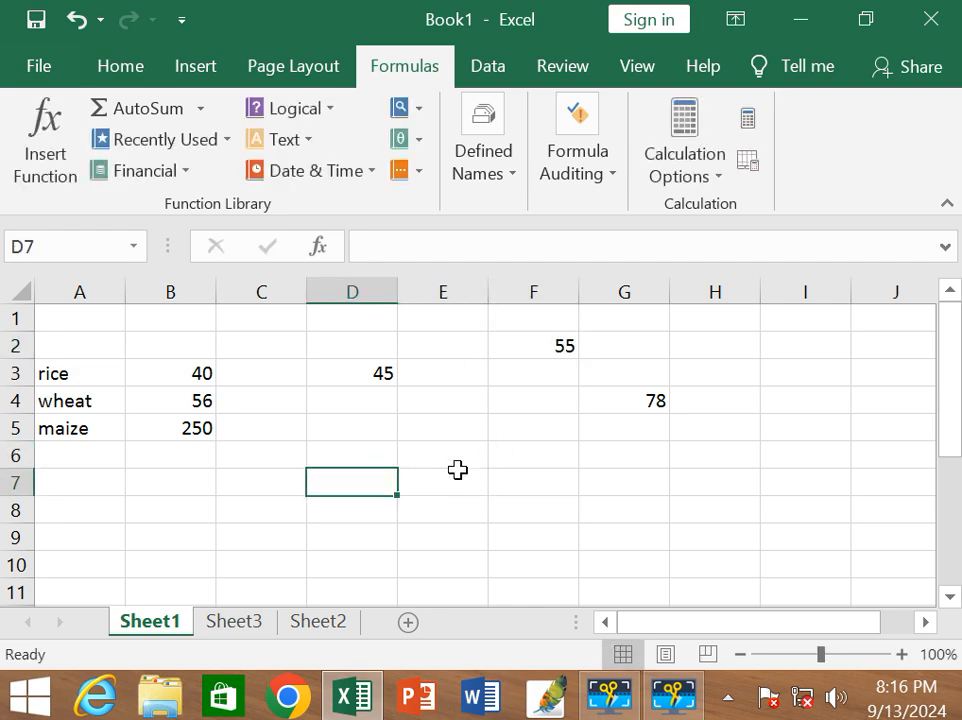
pyautogui.write('=sum')
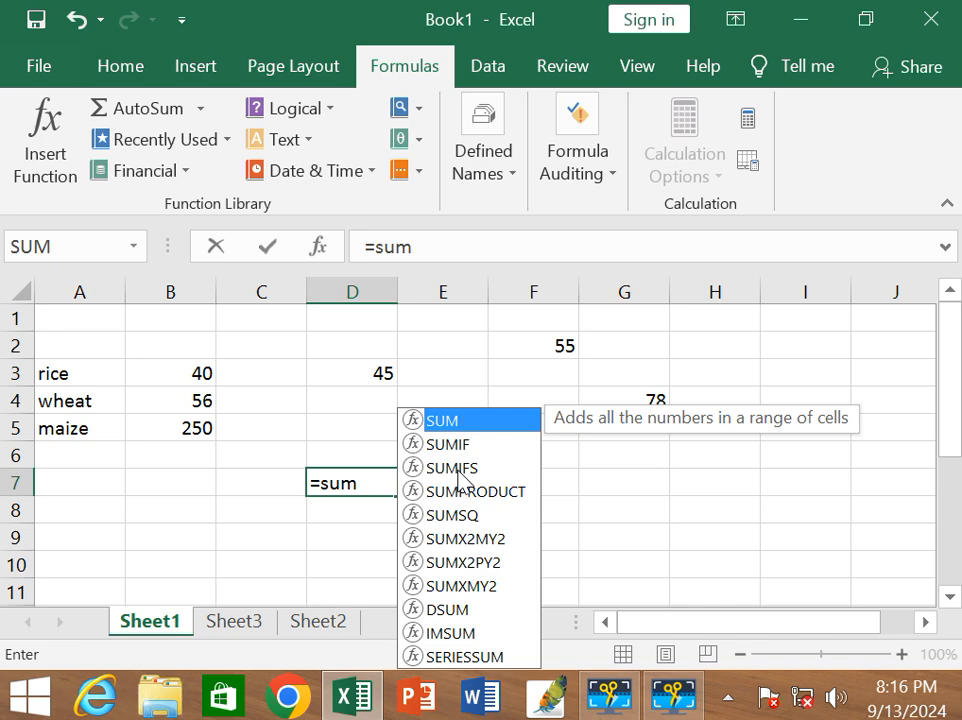
pyautogui.write('(')
pyautogui.click(370, 376)
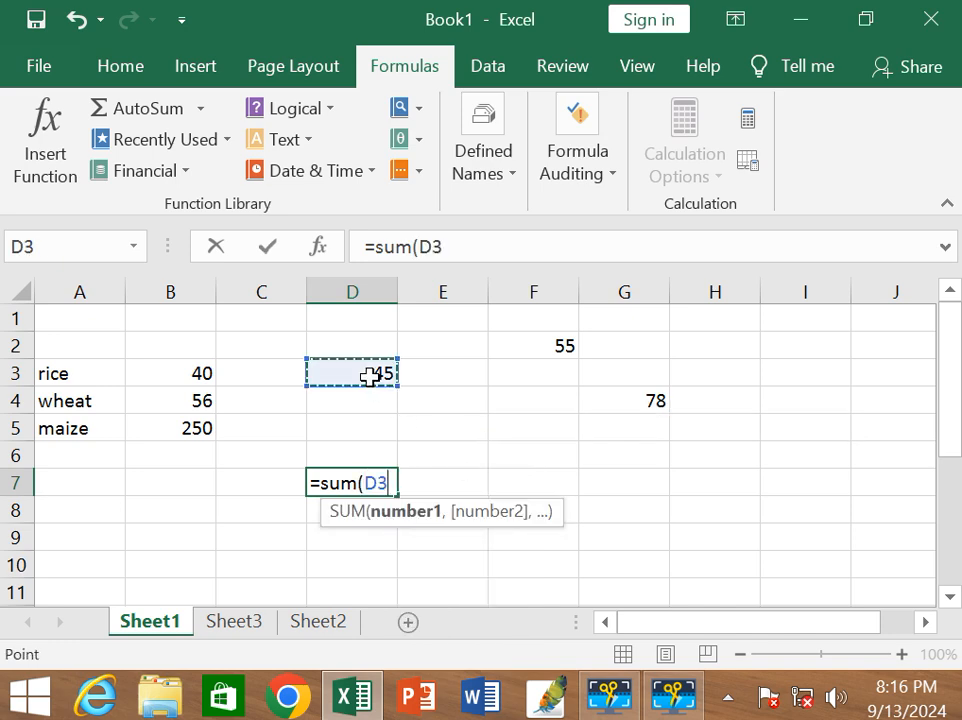
pyautogui.write(',')
pyautogui.click(551, 352)
pyautogui.write(',')
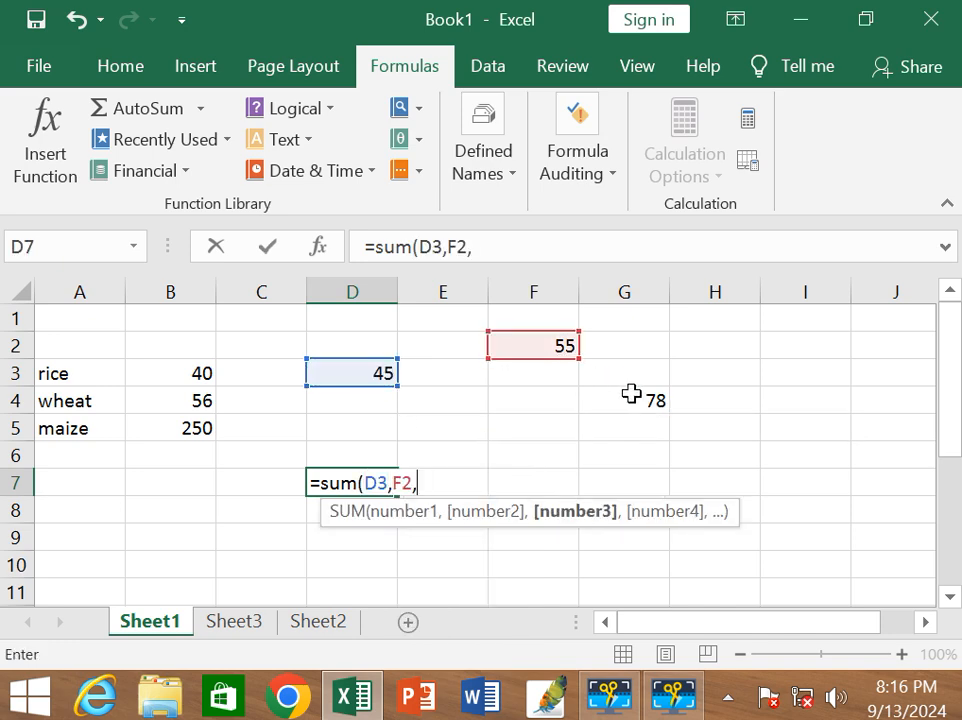
pyautogui.click(668, 400)
pyautogui.write(')')
pyautogui.press('Return')
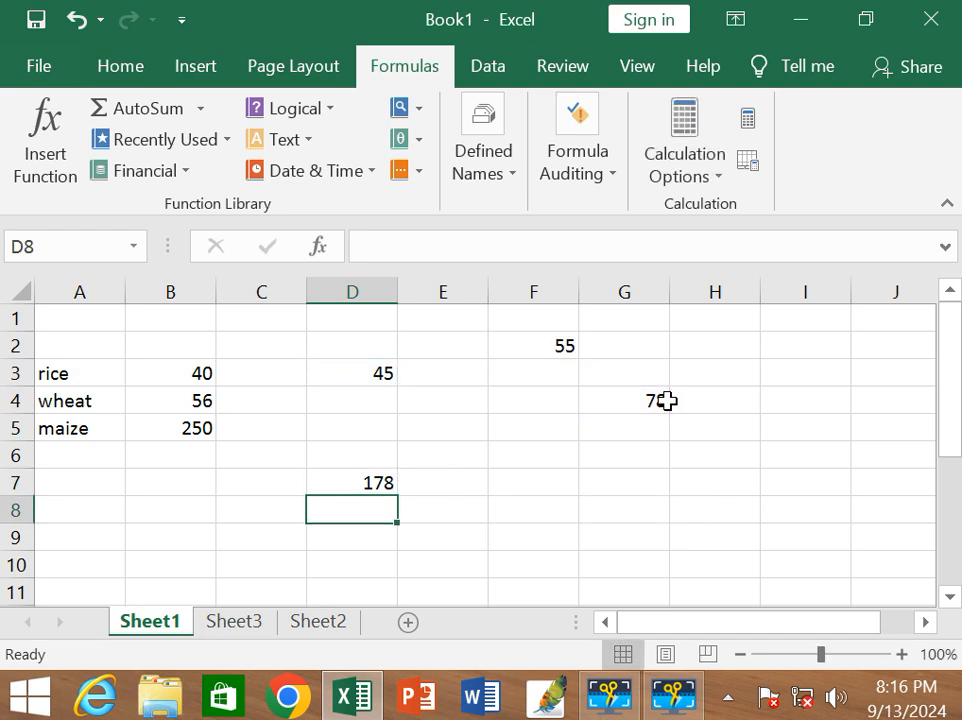
# Enter a second sum in cell F9 that adds only cells D3 and F2.
pyautogui.click(569, 541)
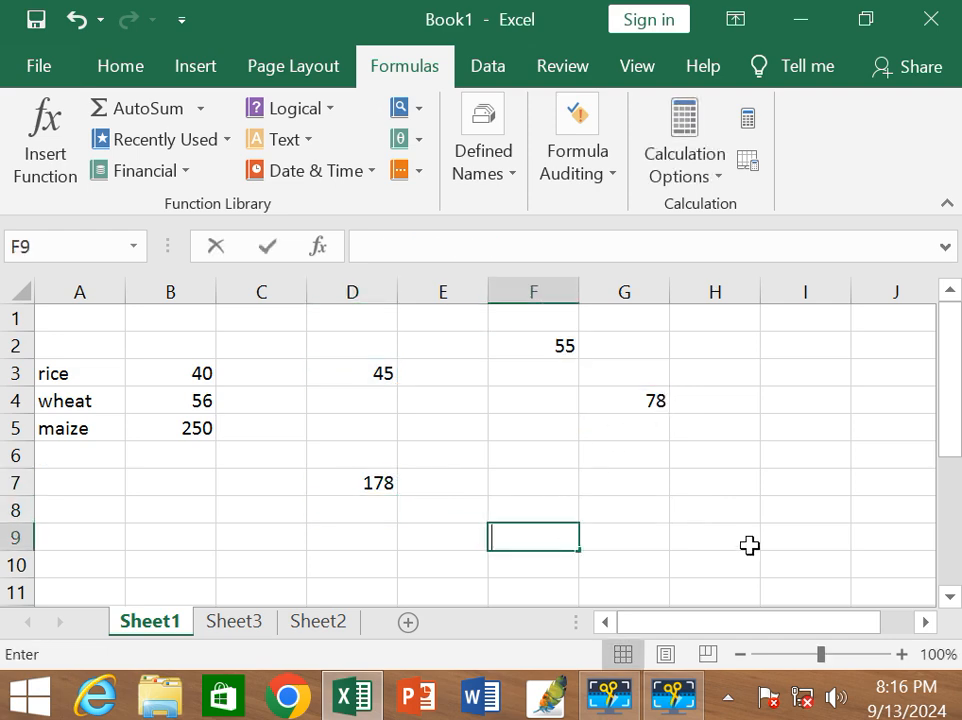
pyautogui.write('=')
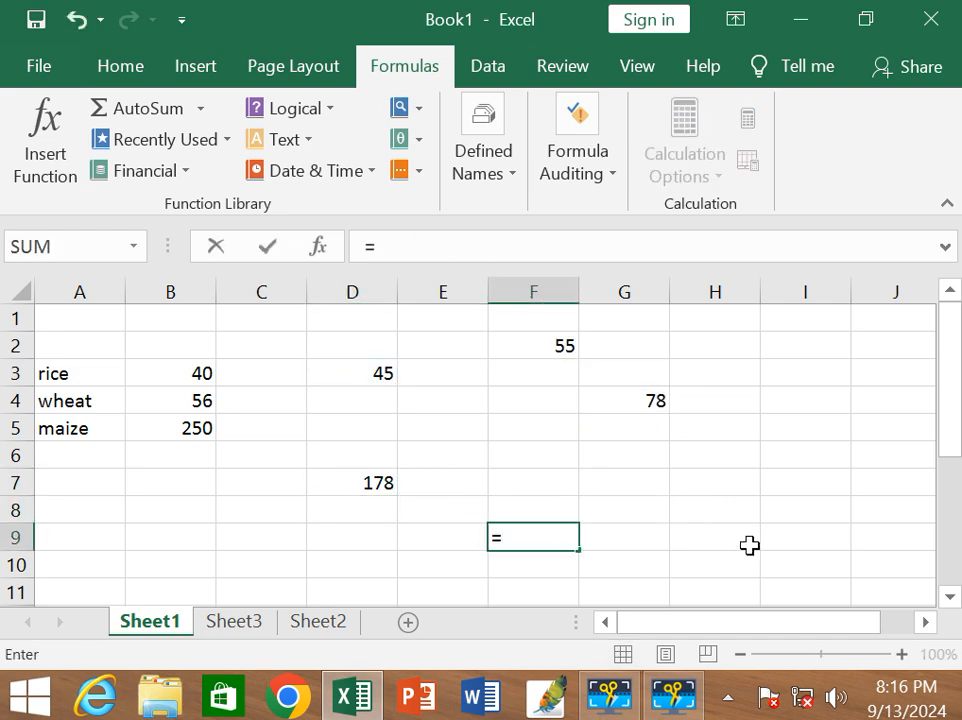
pyautogui.write('s')
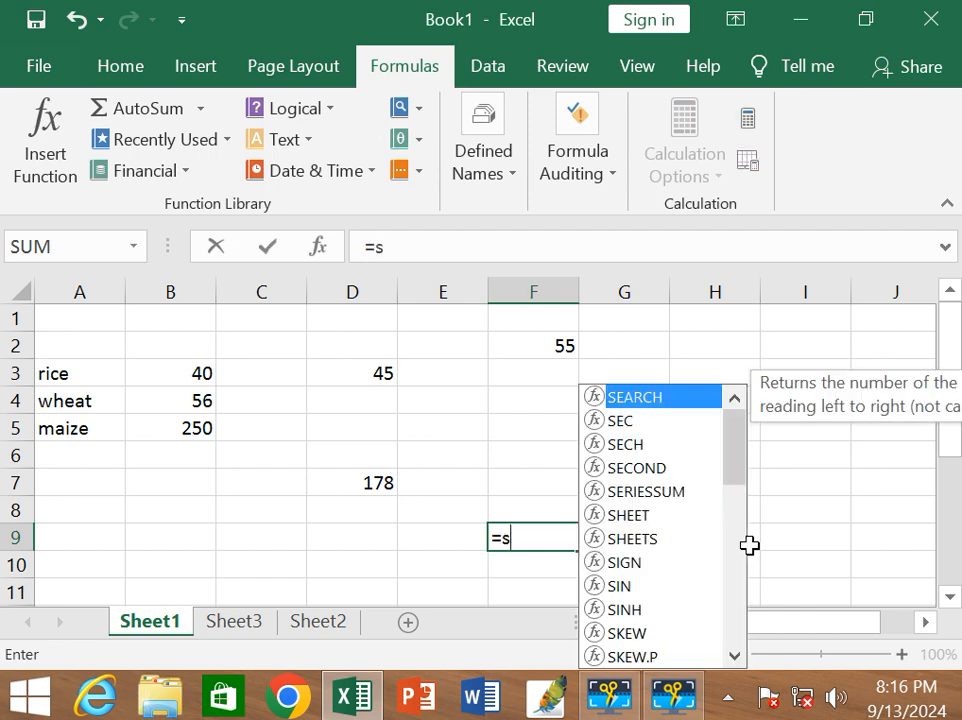
pyautogui.write('um(')
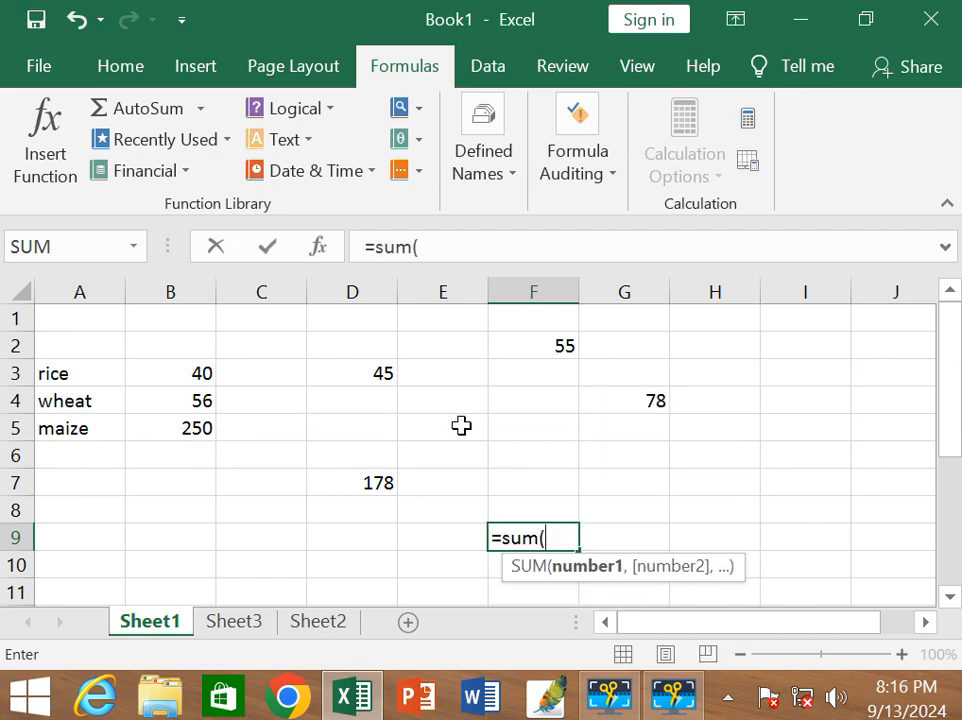
pyautogui.click(363, 375)
pyautogui.write(',')
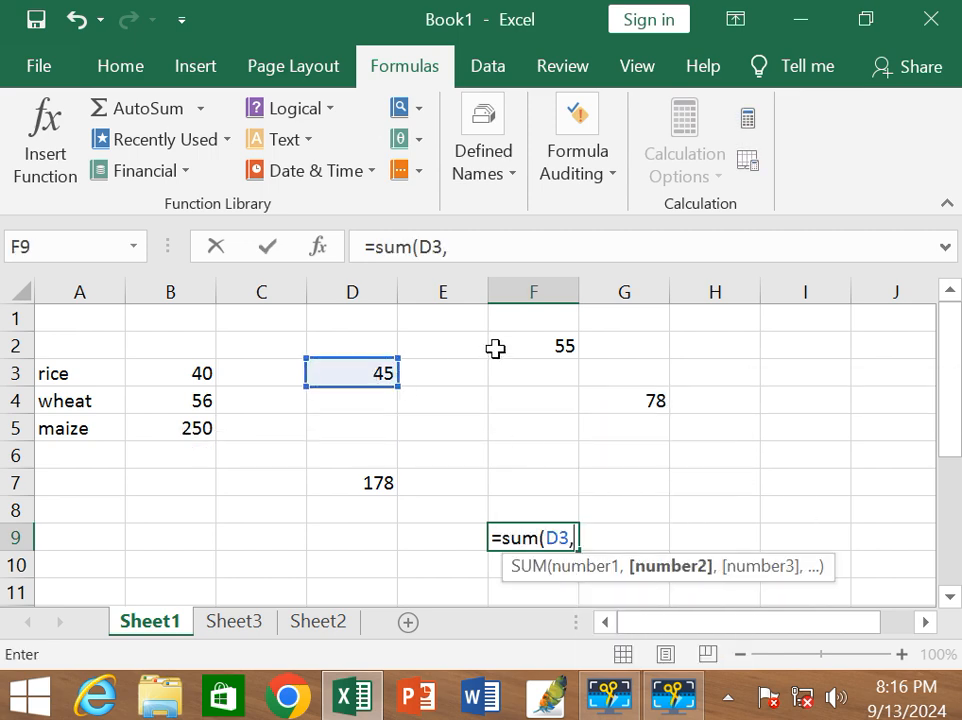
pyautogui.click(500, 346)
pyautogui.press('Return')
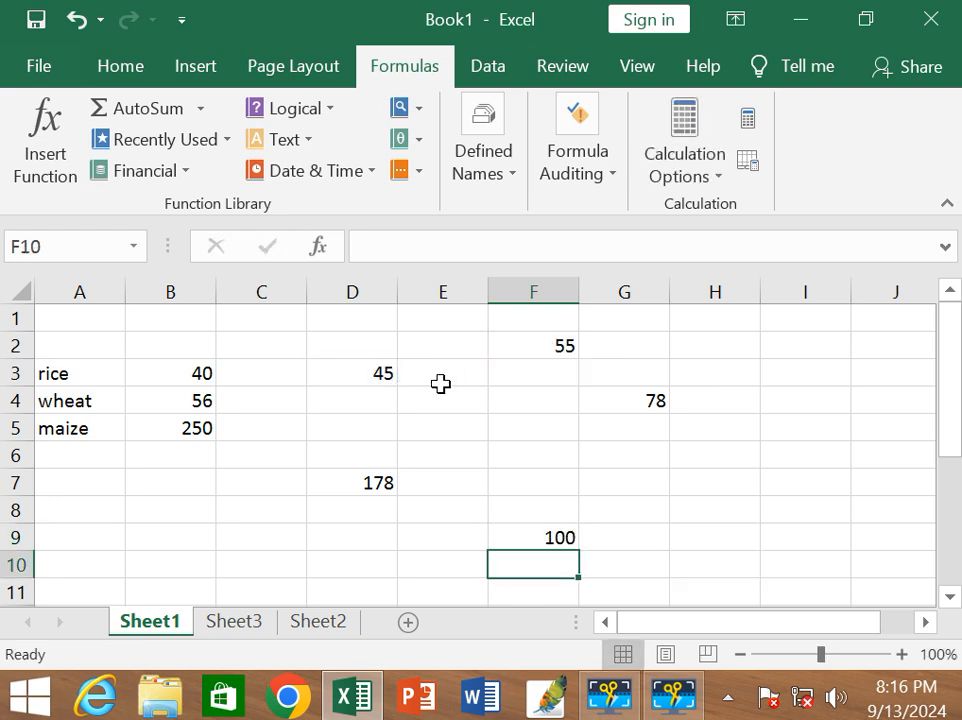
# Trace the dependents of cell D3 to show which formulas use its value.
pyautogui.click(356, 372)
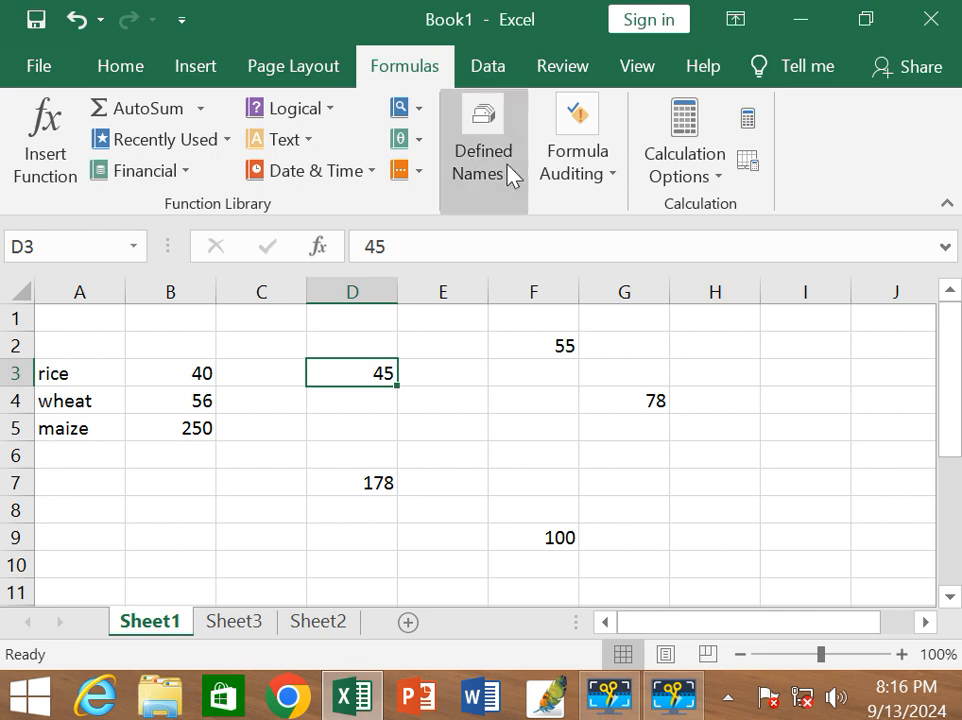
pyautogui.click(562, 180)
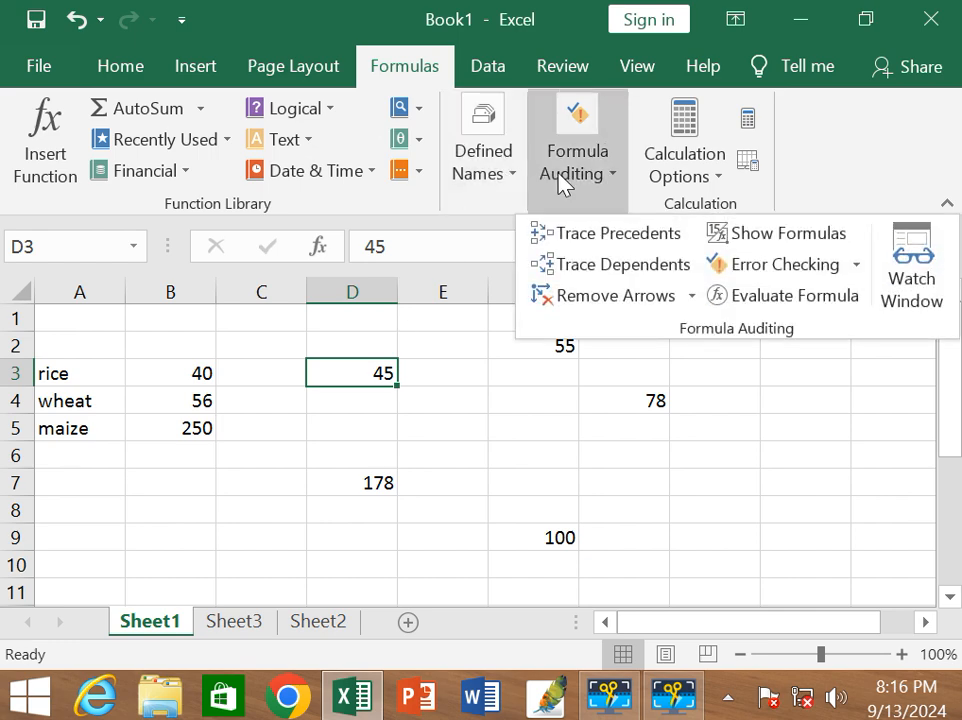
pyautogui.click(584, 264)
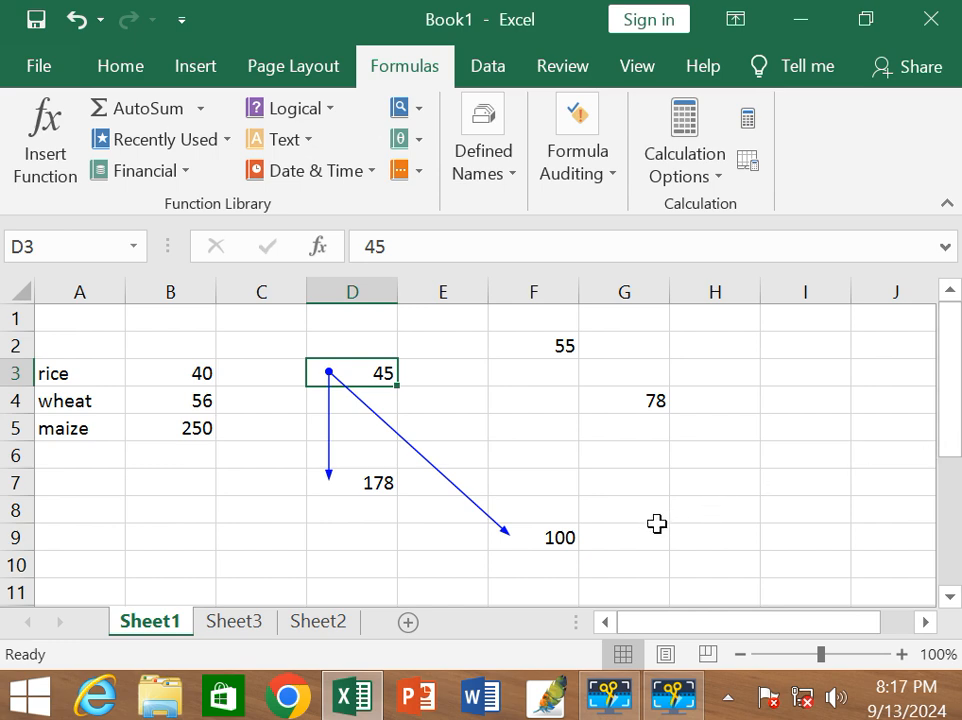
# Trace the precedents of the sum in cell D7 to show which cells feed it.
pyautogui.click(378, 482)
pyautogui.click(577, 190)
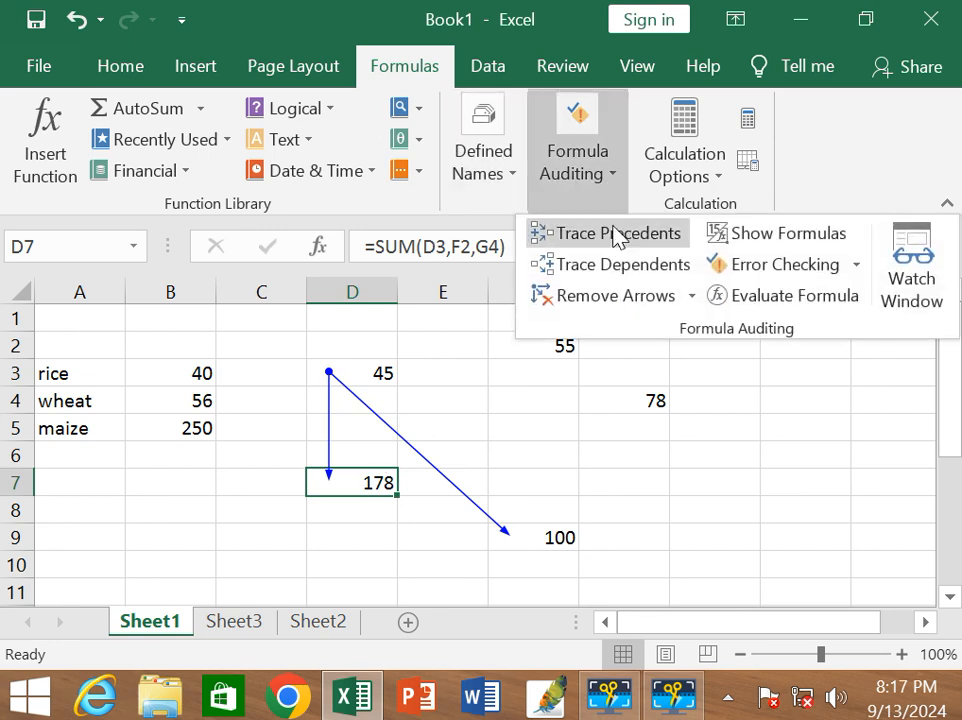
pyautogui.click(614, 234)
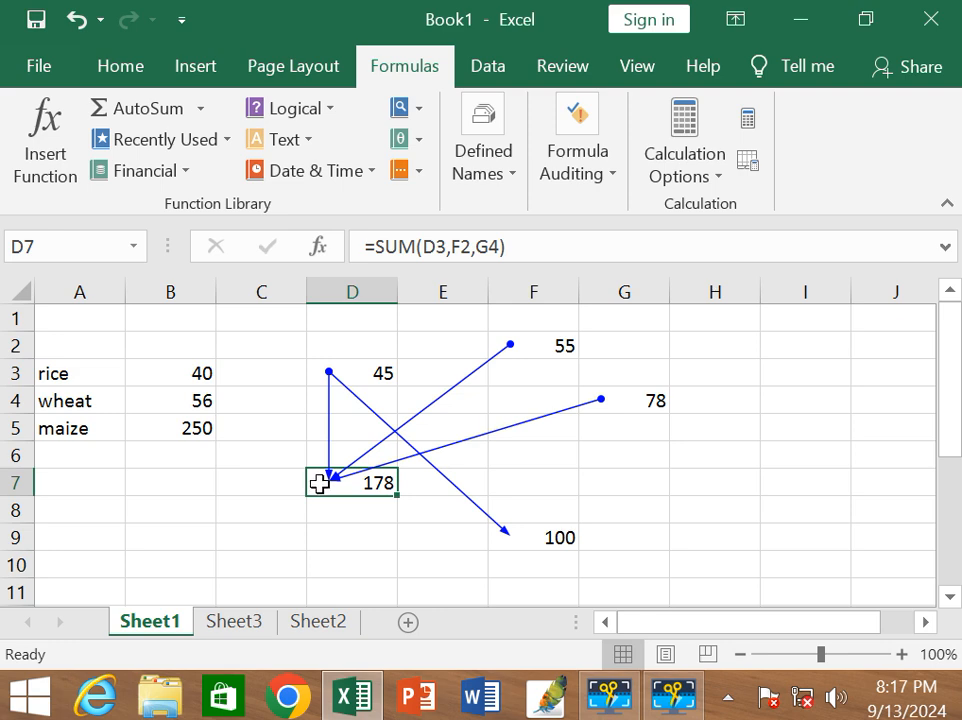
# Remove all trace arrows from Sheet1, and display the formulas in the cells briefly before switching back to values.
pyautogui.click(510, 185)
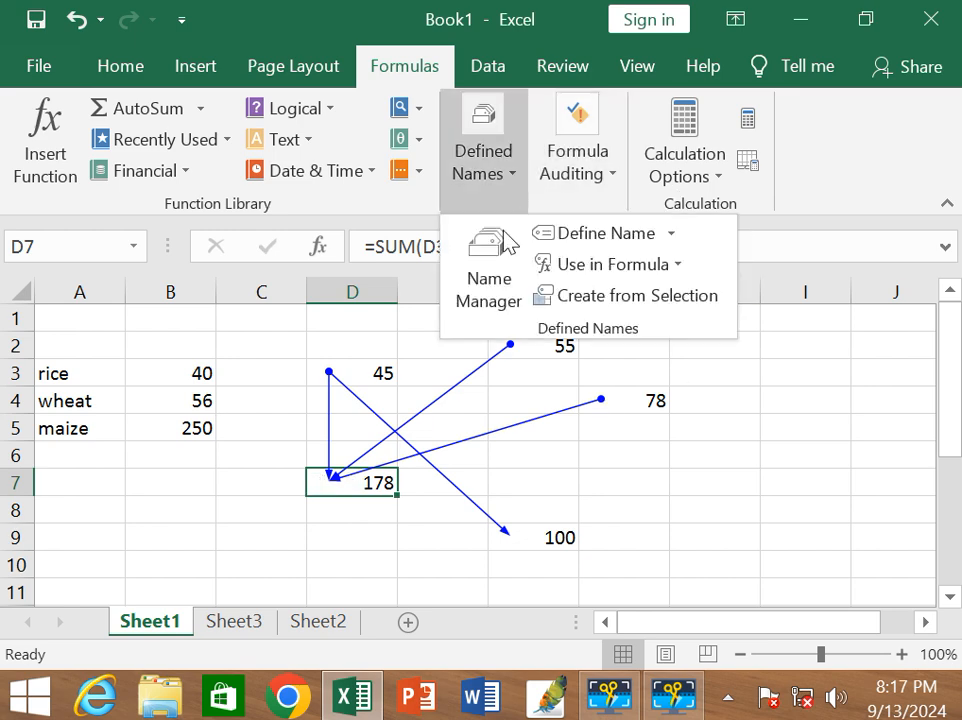
pyautogui.click(607, 193)
pyautogui.click(607, 193)
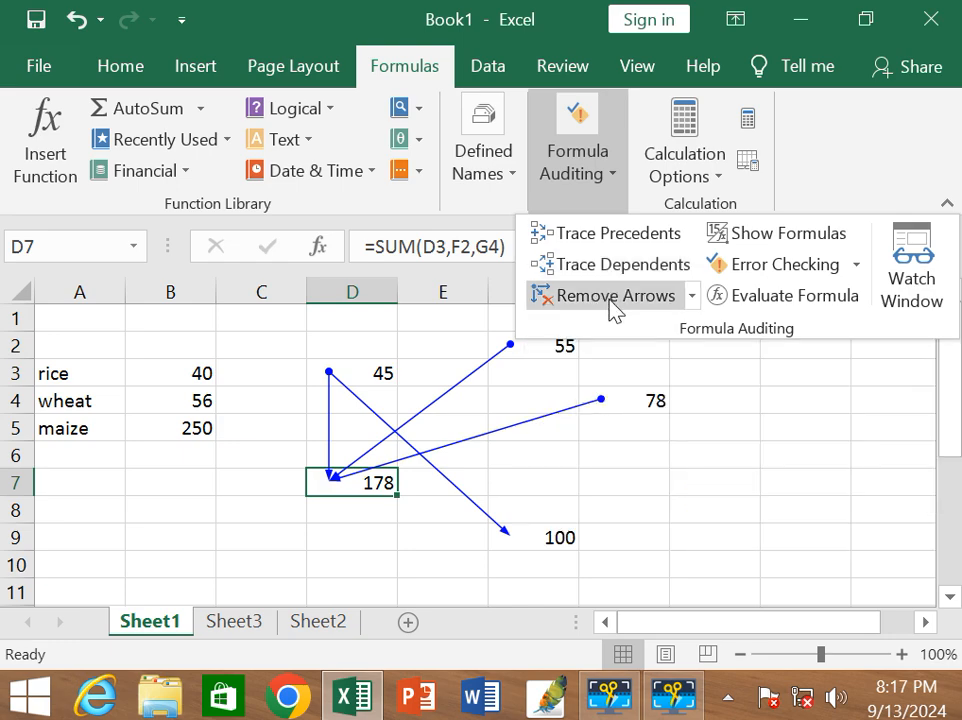
pyautogui.click(614, 300)
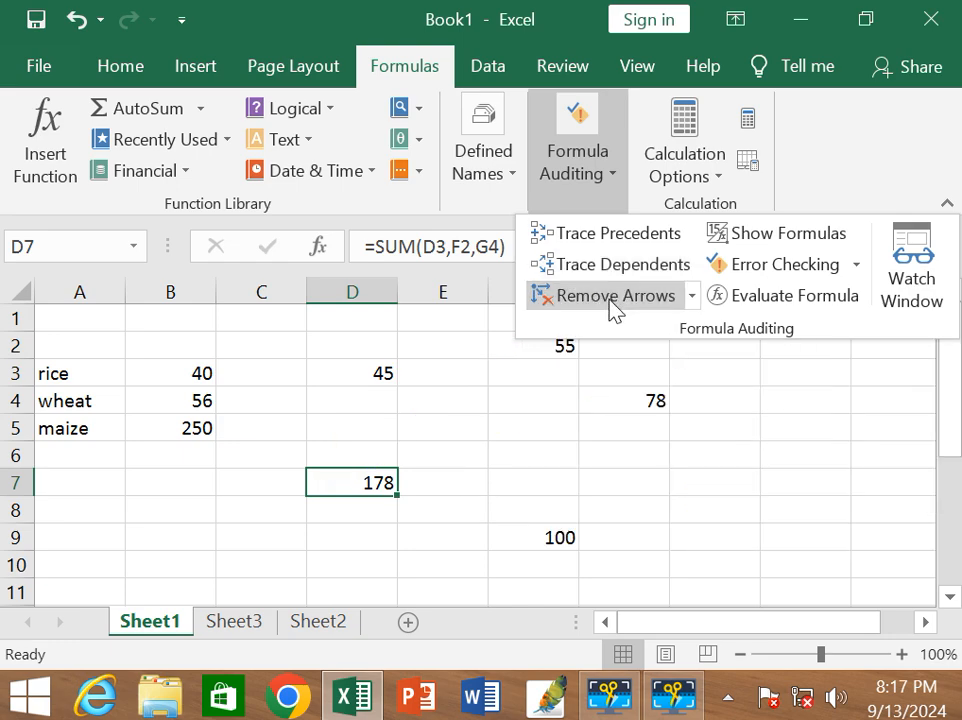
pyautogui.click(771, 234)
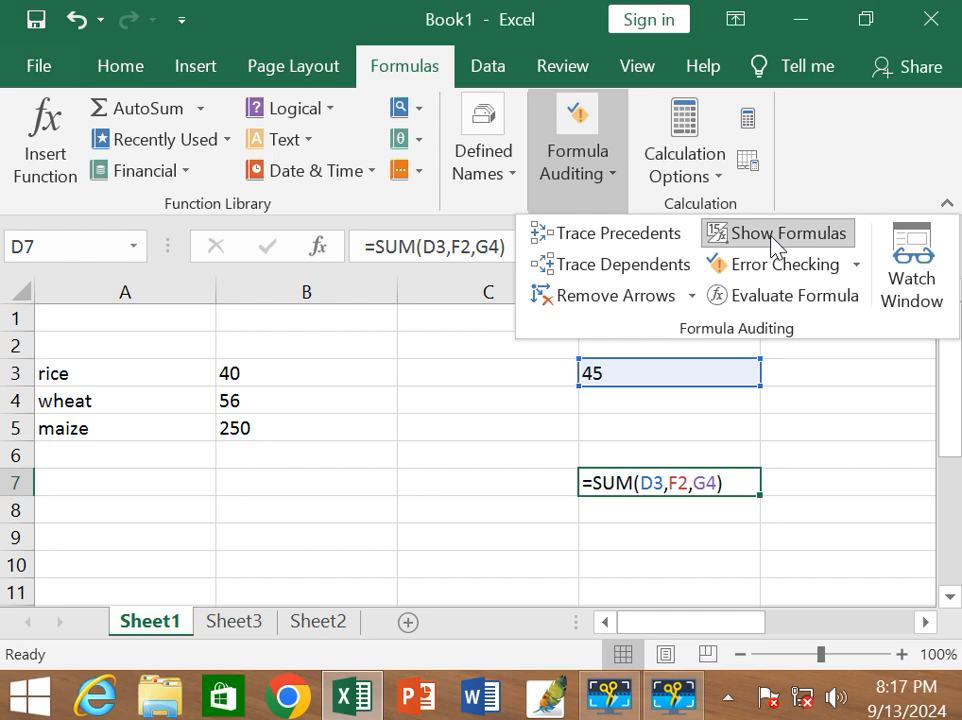
pyautogui.click(770, 234)
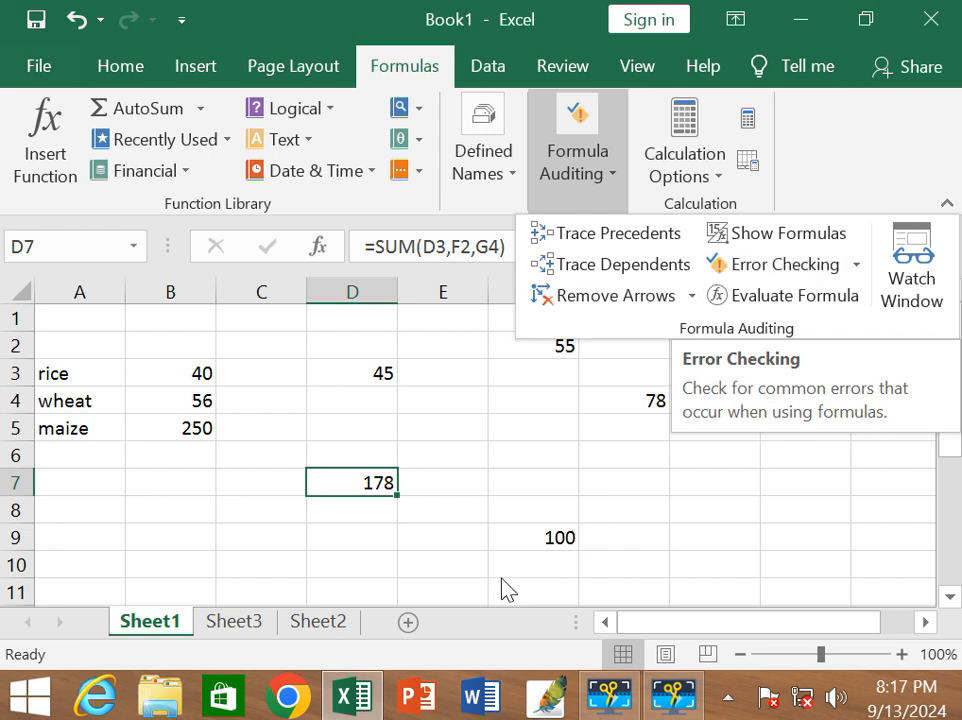
# Add a new worksheet and enter 56 in cell C2 and 213 in cell C3.
pyautogui.click(409, 622)
pyautogui.click(262, 342)
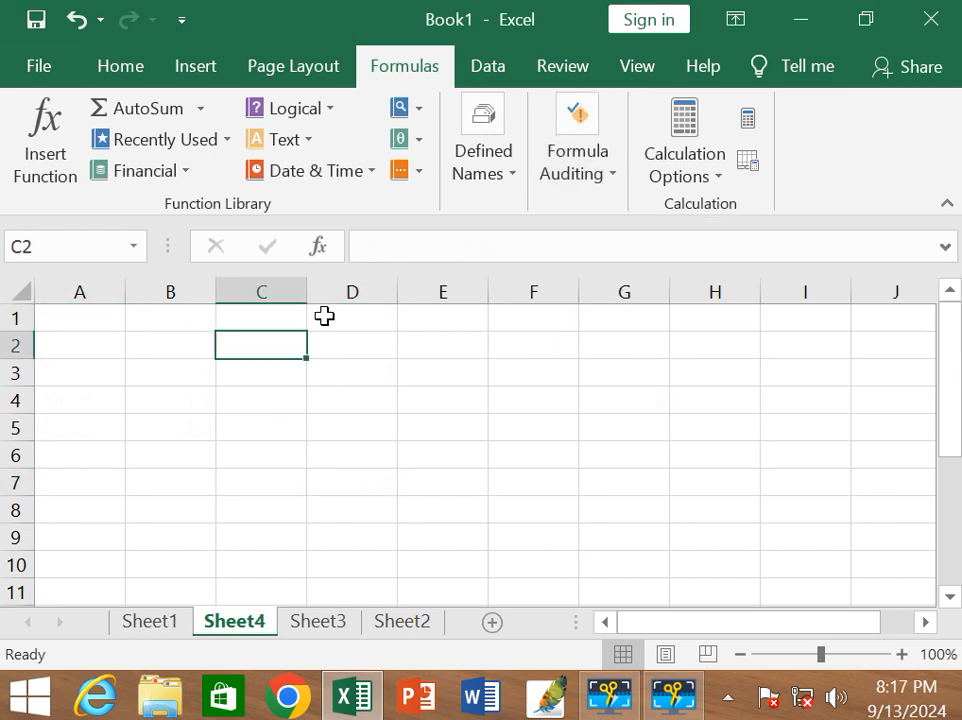
pyautogui.write('56')
pyautogui.press('Return')
pyautogui.write('213')
pyautogui.press('Return')
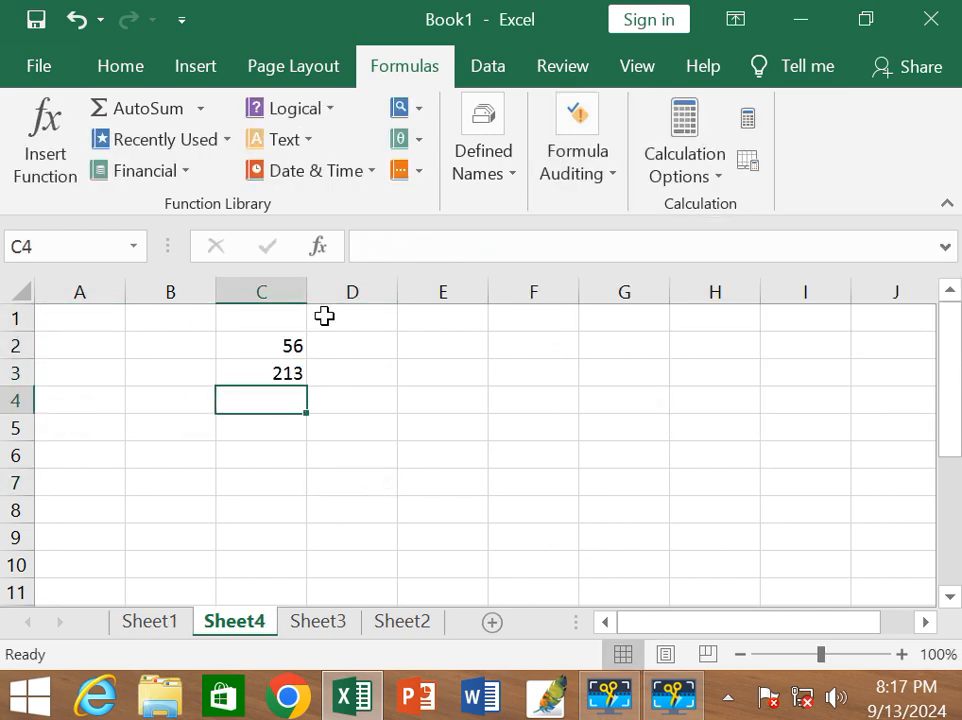
# Enter 78 in cell C1 and replace the value in cell C3 with 20.
pyautogui.press('Up')
pyautogui.press('Up')
pyautogui.press('Up')
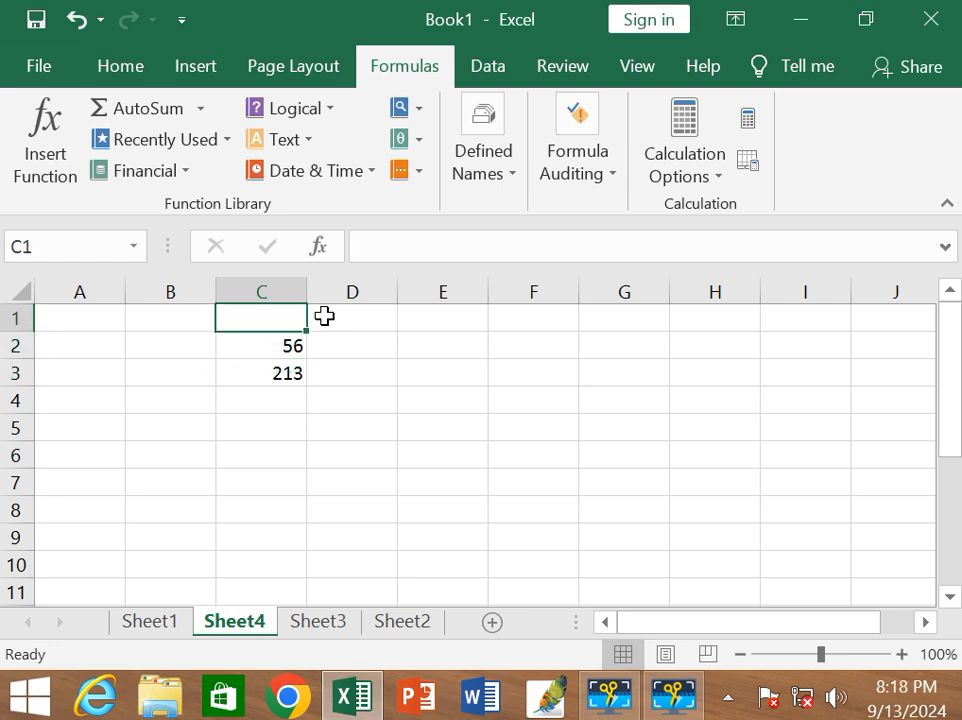
pyautogui.write('78')
pyautogui.press('Return')
pyautogui.press('Return')
pyautogui.write('20')
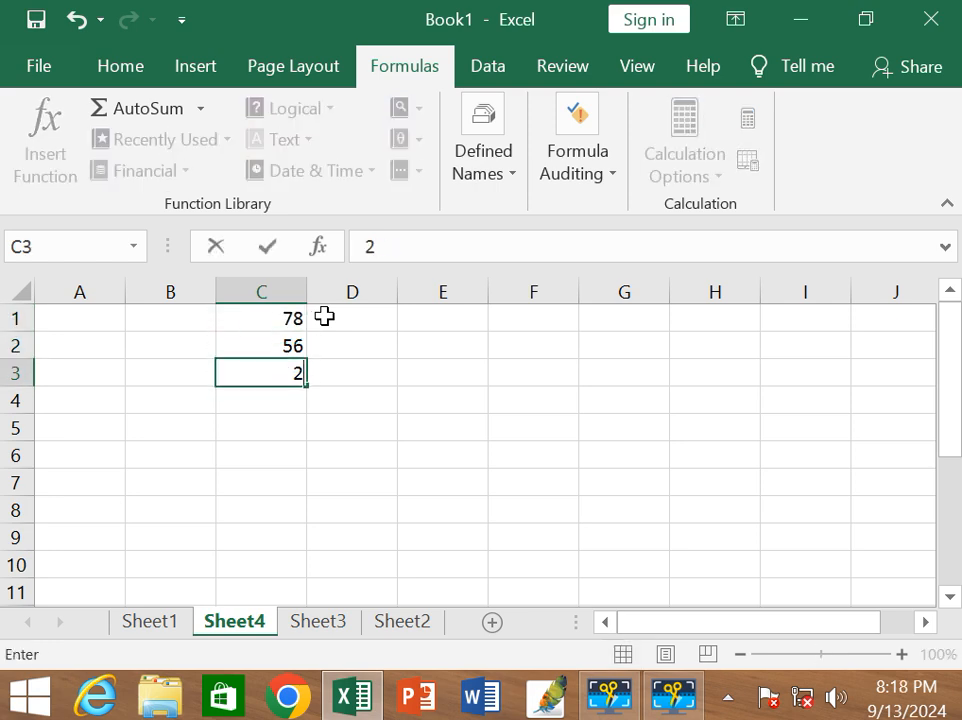
# Continue the number list in column C with 20, 30 and 50 in cells C4 to C6.
pyautogui.press('Return')
pyautogui.write('20')
pyautogui.press('Return')
pyautogui.write('30')
pyautogui.press('Return')
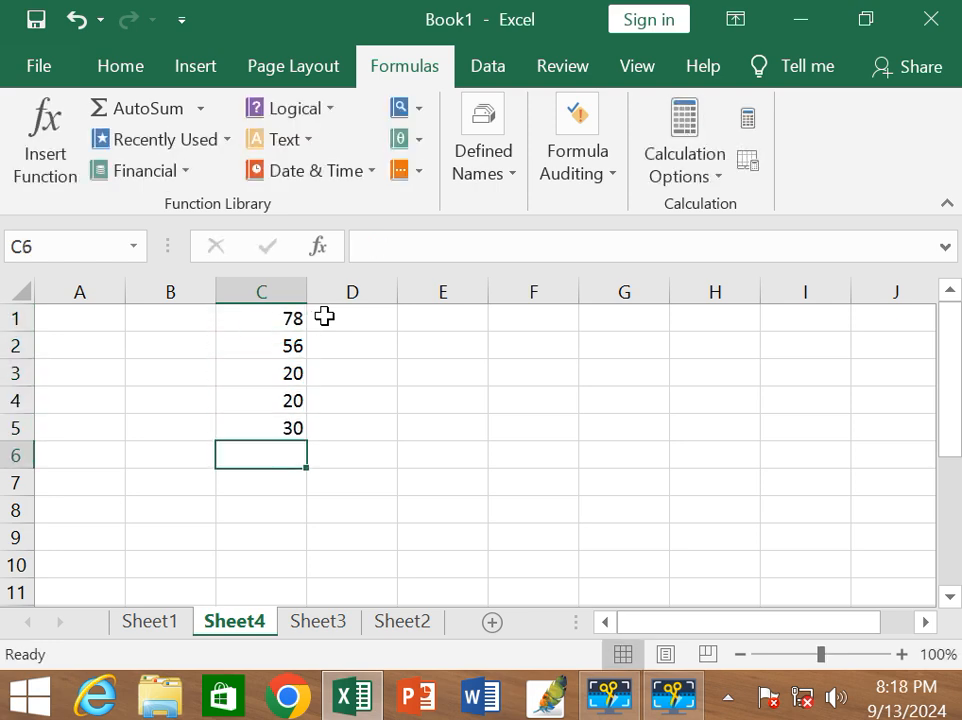
pyautogui.write('50')
pyautogui.press('Return')
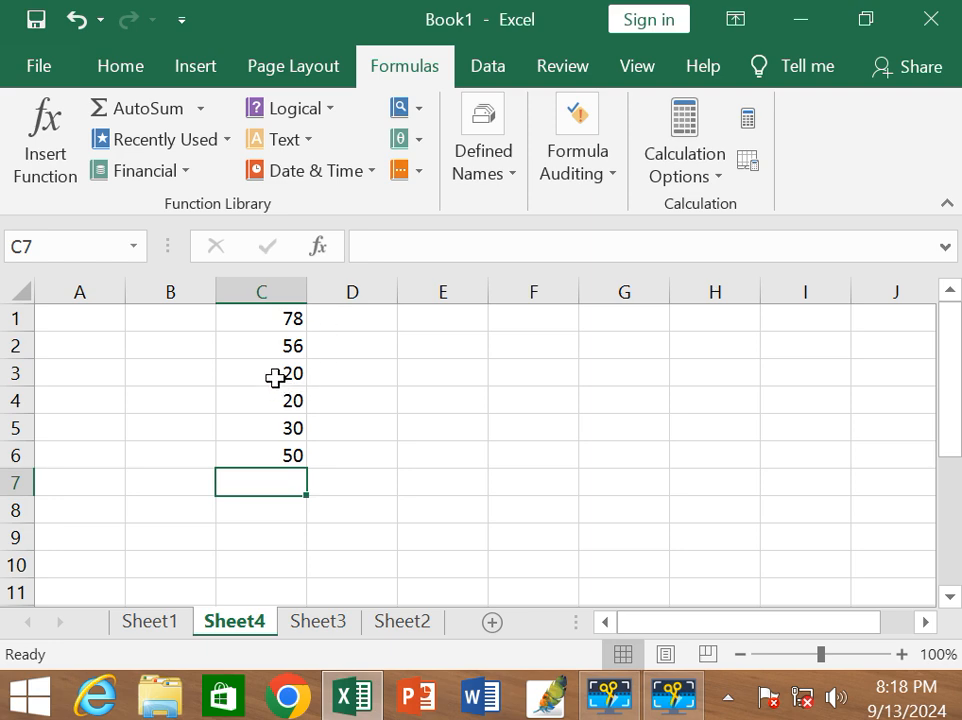
# Use AutoSum to total only cells C3 to C6 in cell C7, leaving out C1 and C2.
pyautogui.moveTo(275, 400); pyautogui.dragTo(269, 473)
pyautogui.click(269, 473)
pyautogui.click(273, 380)
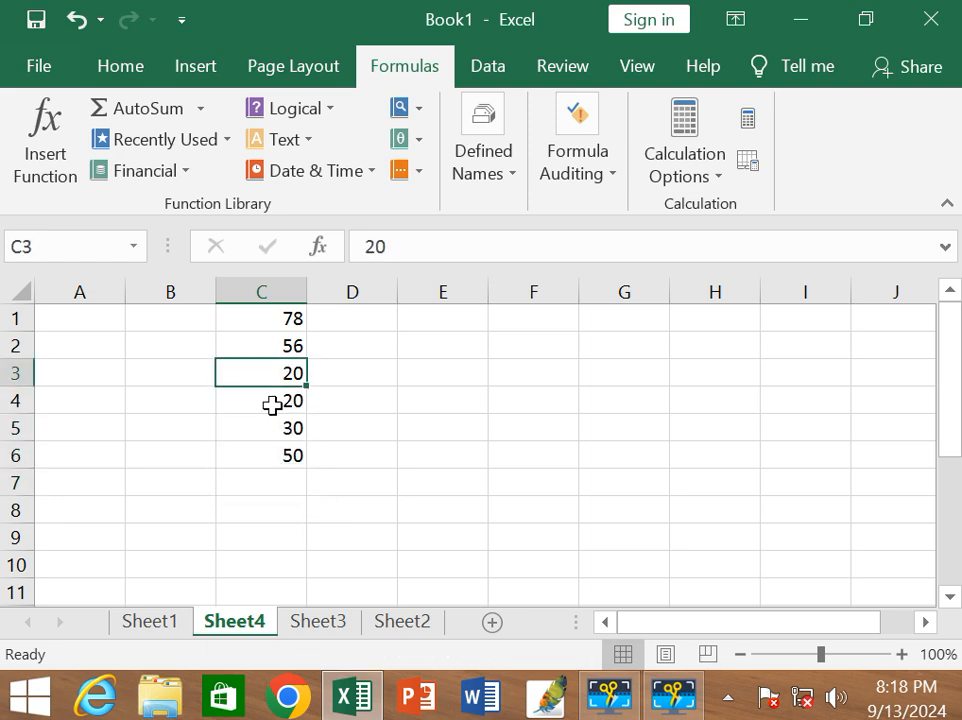
pyautogui.moveTo(273, 405); pyautogui.dragTo(272, 440)
pyautogui.click(290, 374)
pyautogui.hotkey('shift', 'Down')
pyautogui.hotkey('shift', 'Down')
pyautogui.hotkey('shift', 'Down')
pyautogui.hotkey('shift', 'Down')
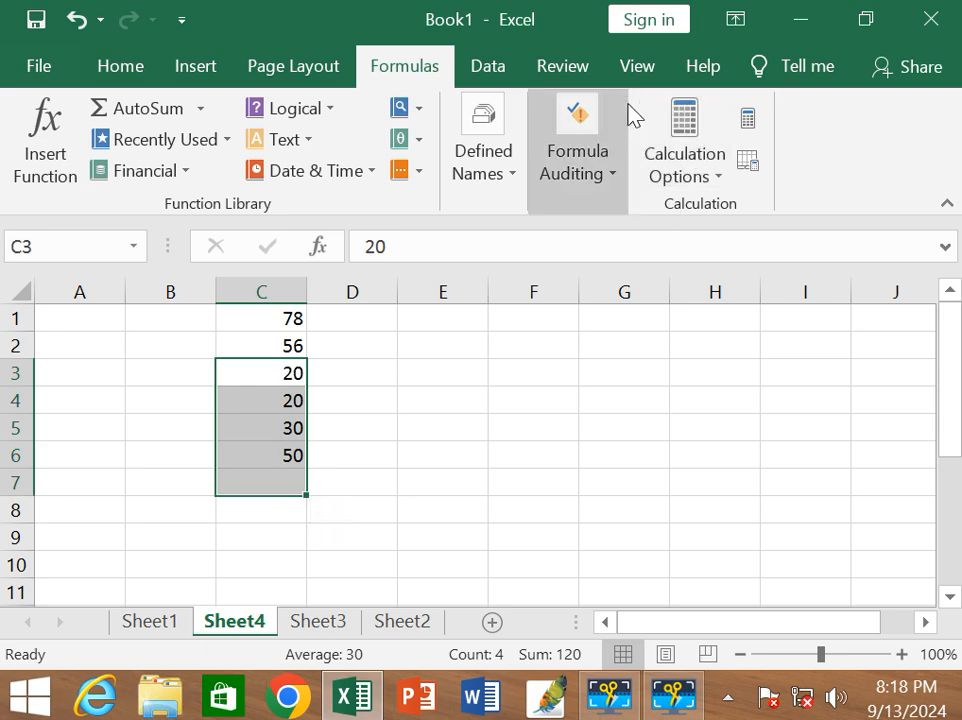
pyautogui.click(135, 110)
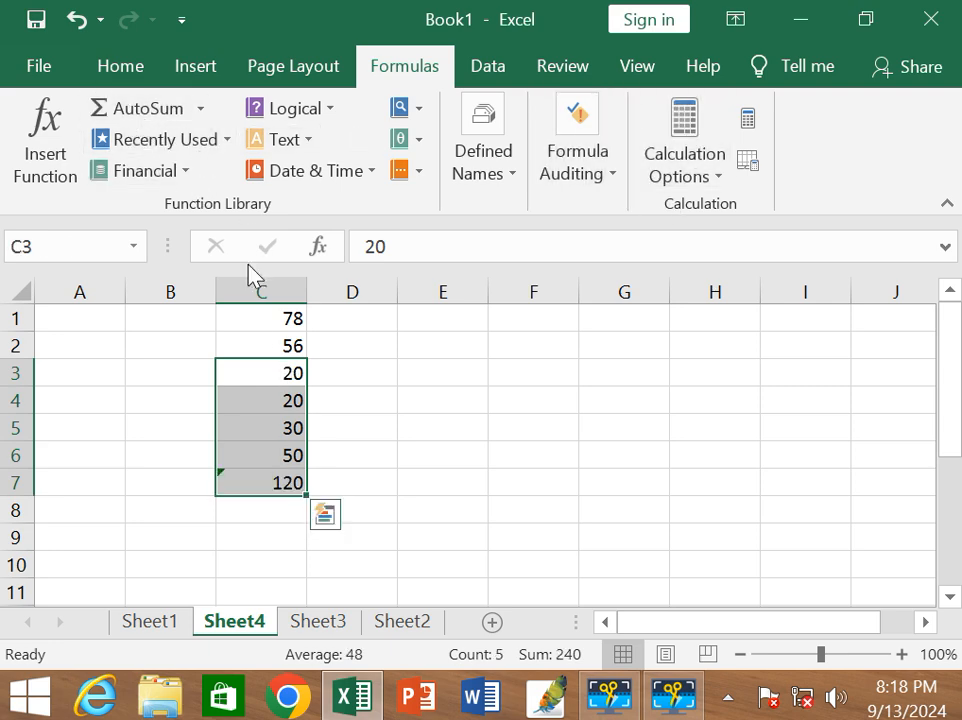
pyautogui.click(449, 570)
# Run Error Checking on the sum in cell C7, read the reported problem beside the data, and close the check.
pyautogui.click(240, 481)
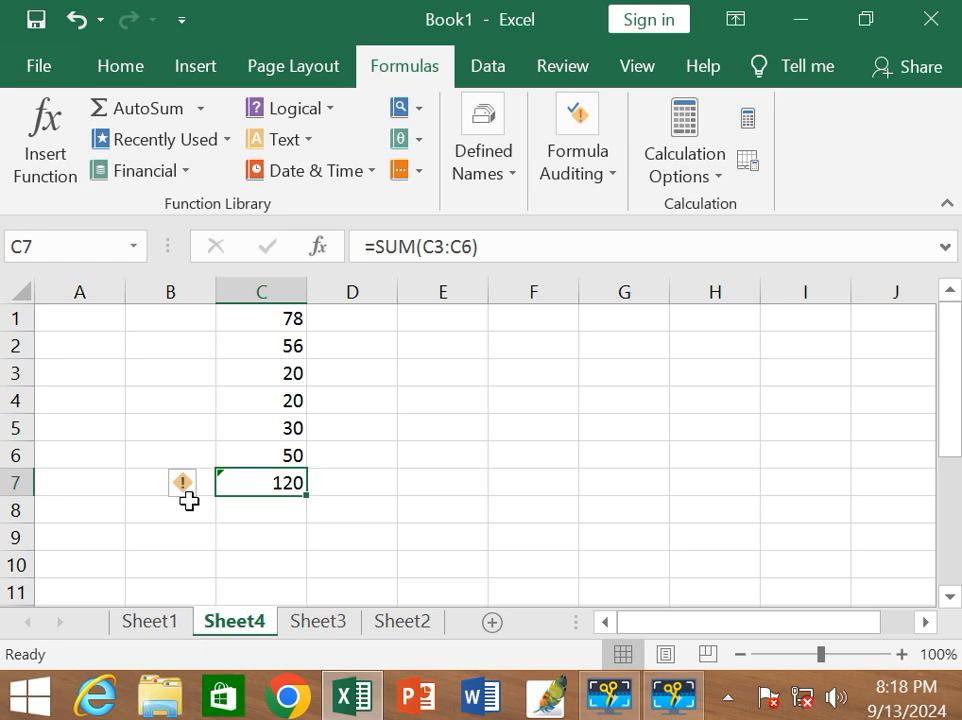
pyautogui.click(600, 175)
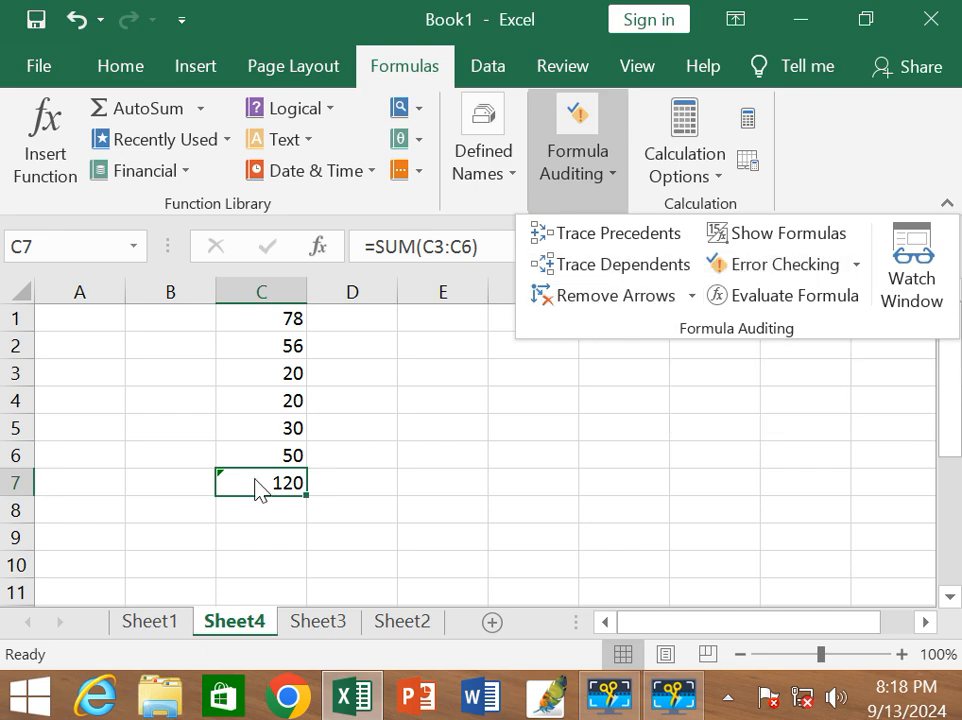
pyautogui.click(828, 273)
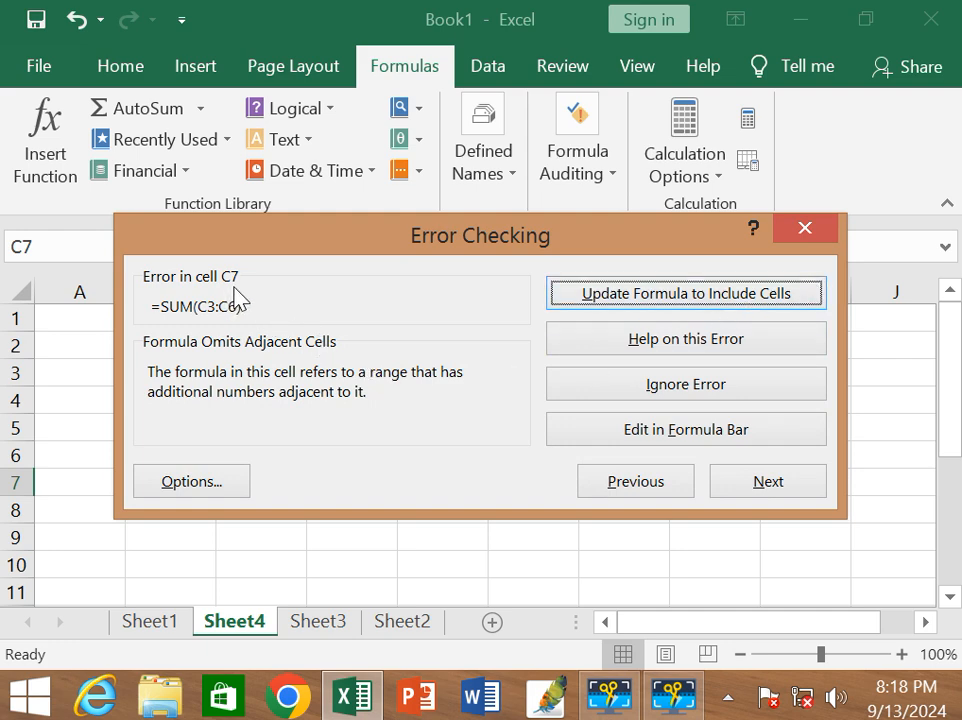
pyautogui.moveTo(423, 240); pyautogui.dragTo(776, 215)
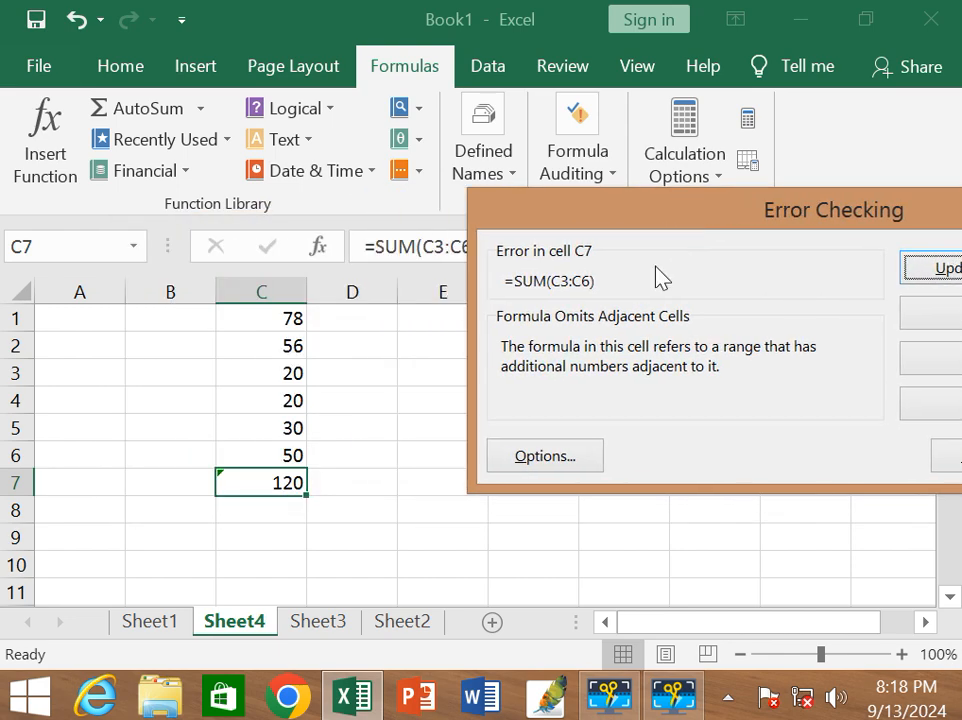
pyautogui.moveTo(891, 232); pyautogui.dragTo(754, 252)
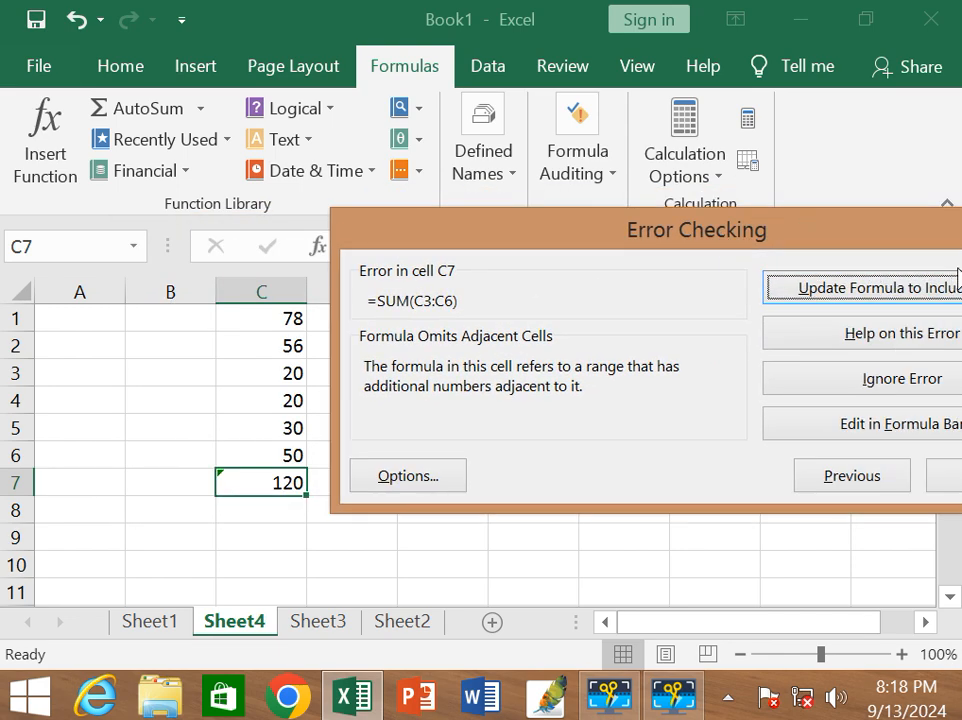
pyautogui.click(904, 243)
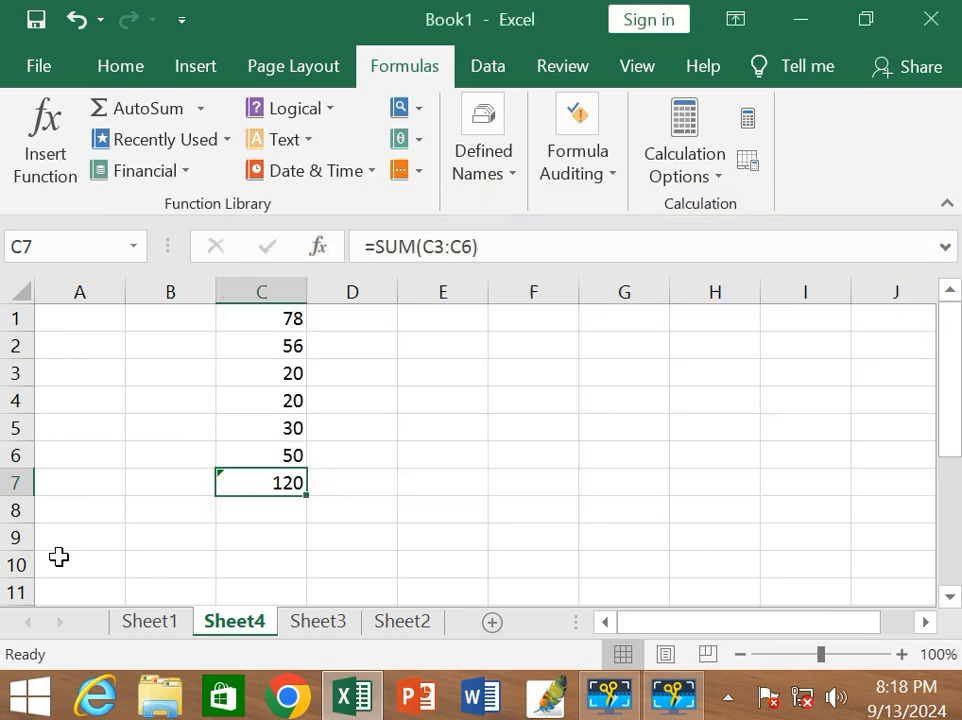
# Update the sum in cell C7 to include the omitted adjacent cells, reviewing its referenced range before and after the correction.
pyautogui.doubleClick(254, 488)
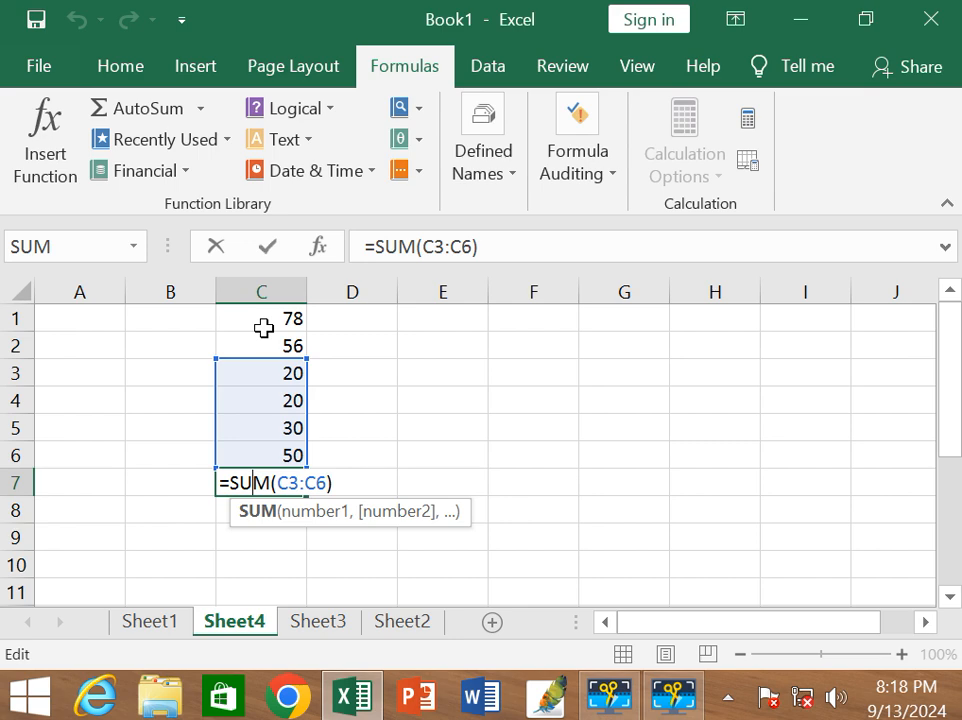
pyautogui.press('Return')
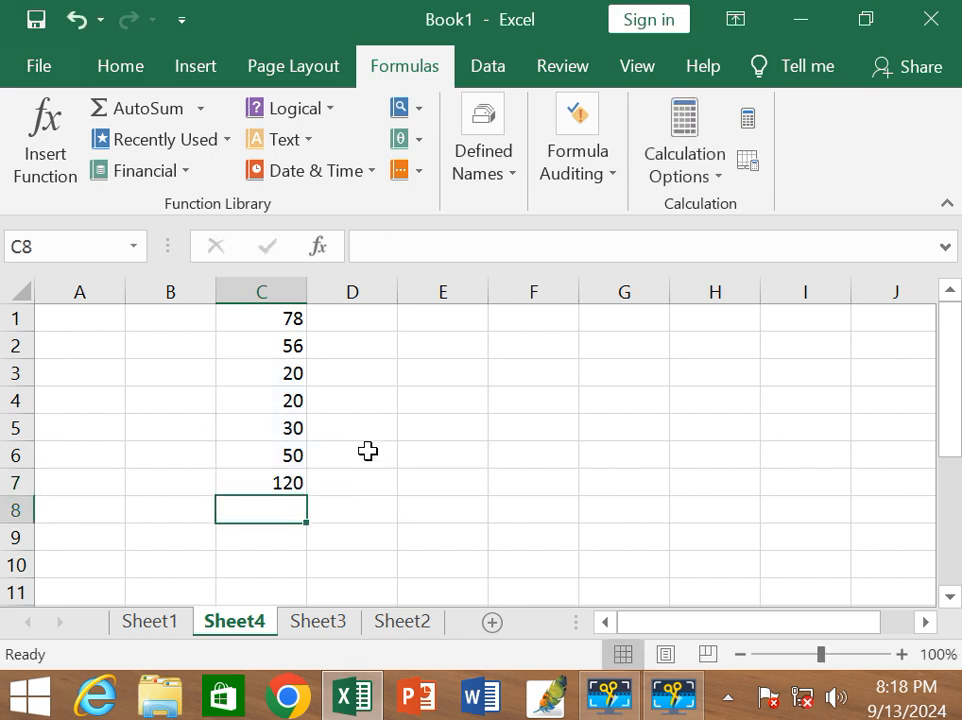
pyautogui.click(274, 484)
pyautogui.click(192, 484)
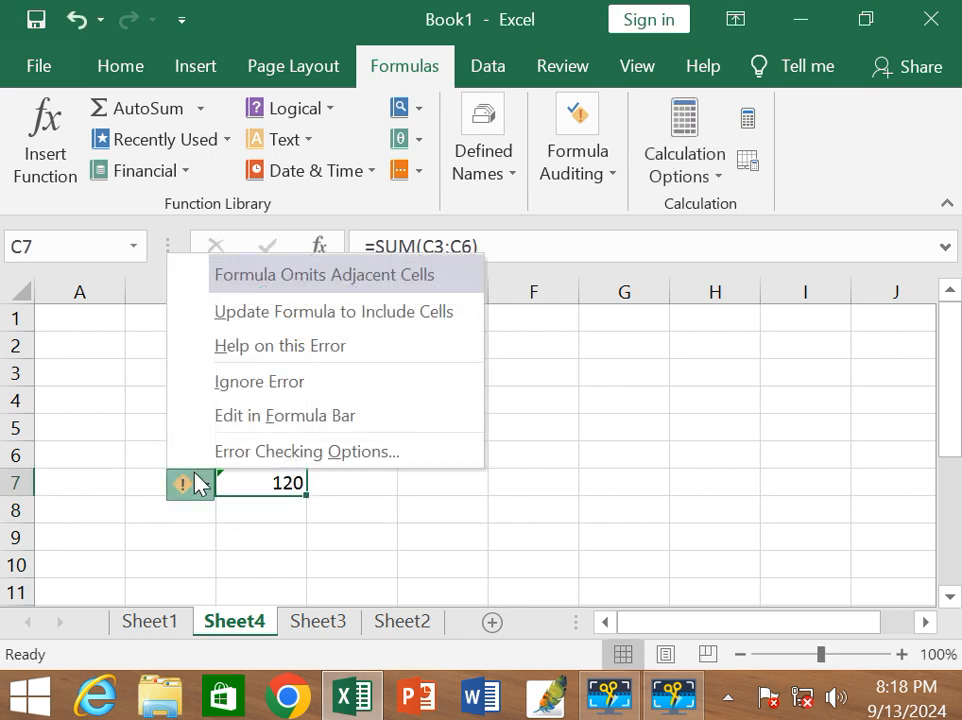
pyautogui.click(243, 330)
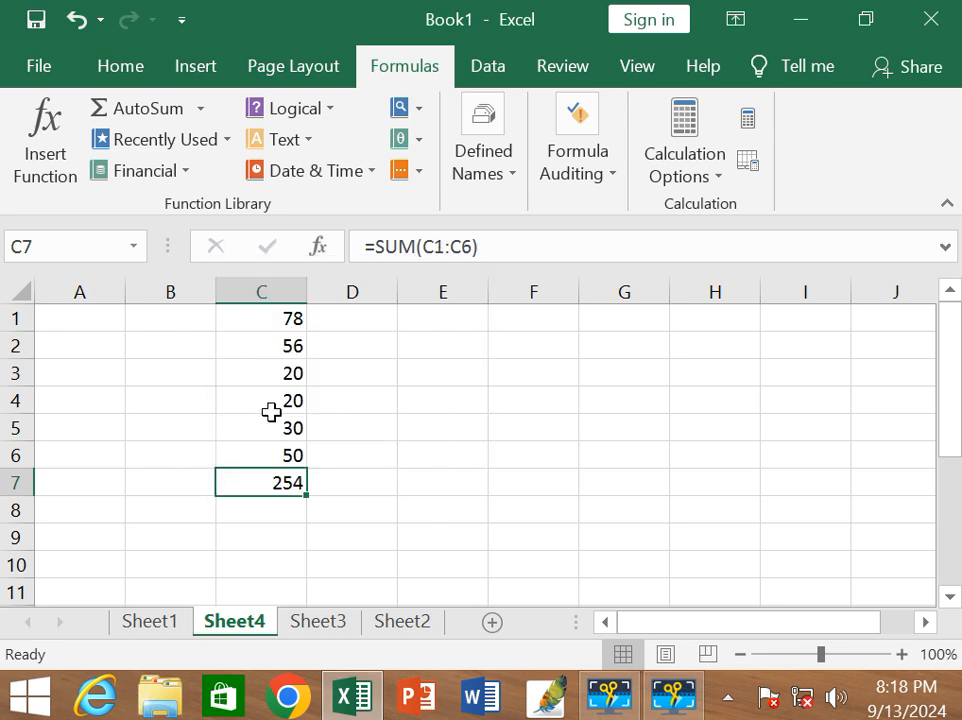
pyautogui.doubleClick(291, 484)
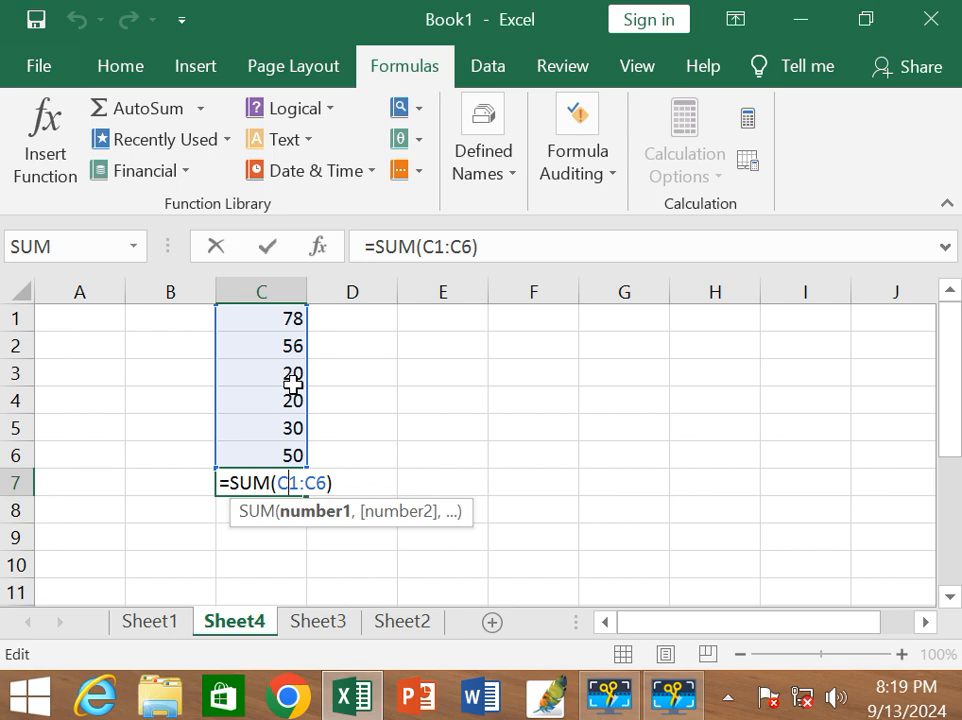
pyautogui.press('Return')
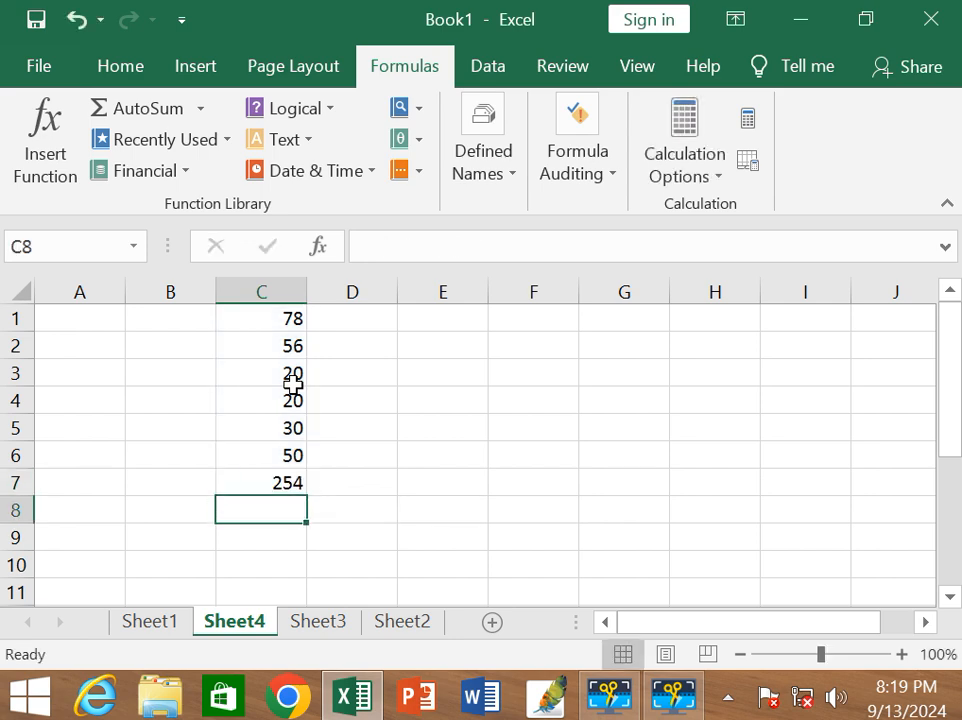
# Evaluate the sum in cell C7 with Evaluate Formula, and close the evaluation.
pyautogui.click(616, 181)
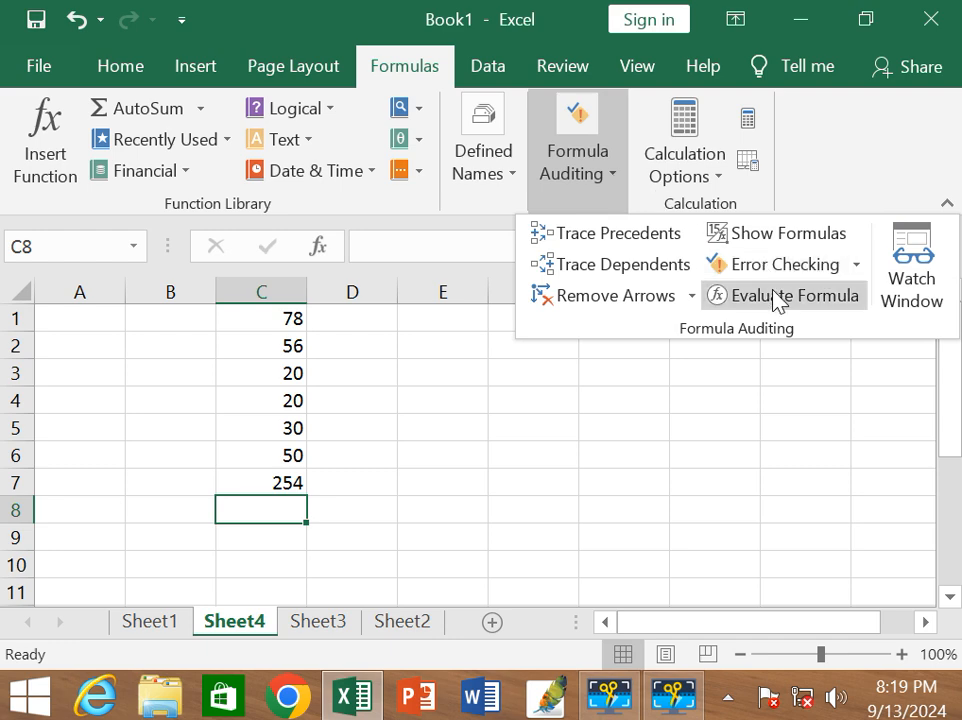
pyautogui.click(268, 475)
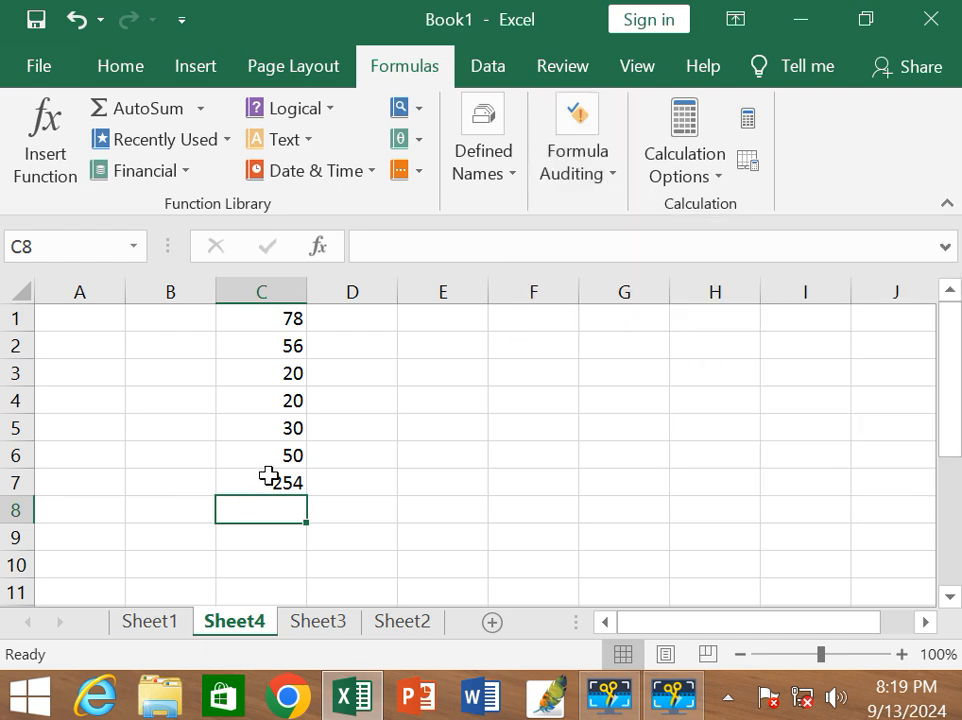
pyautogui.doubleClick(262, 476)
pyautogui.click(286, 535)
pyautogui.click(266, 481)
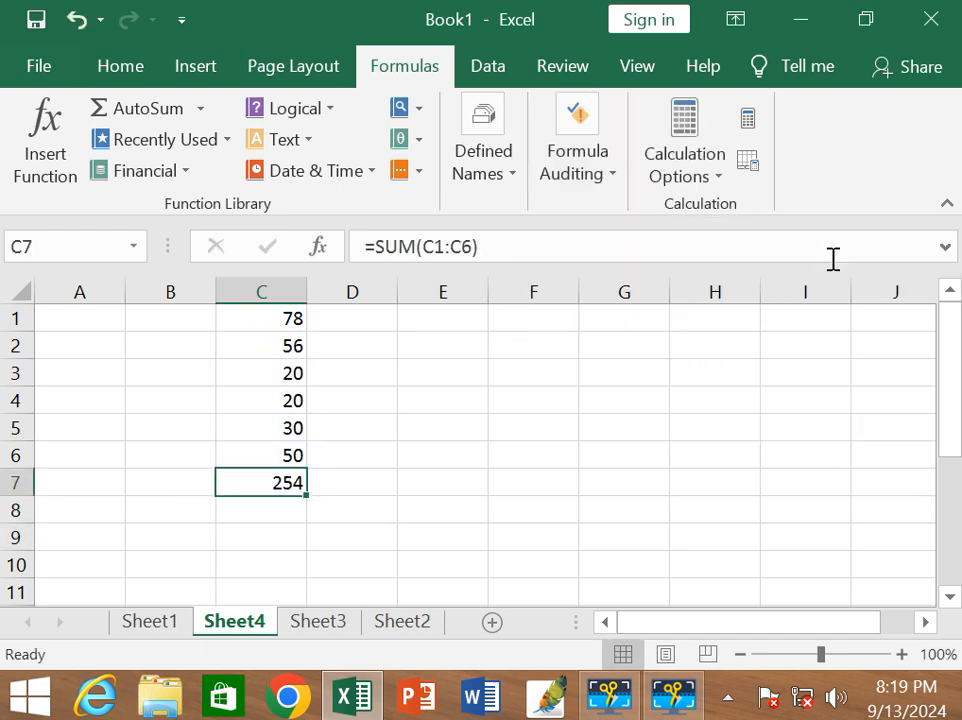
pyautogui.click(576, 180)
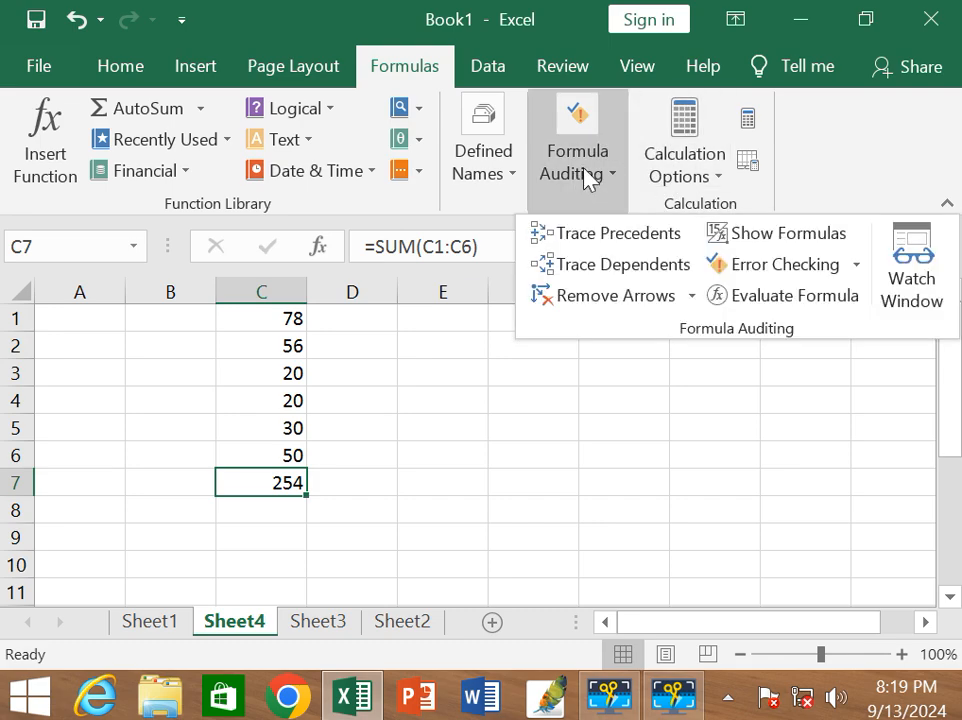
pyautogui.click(745, 295)
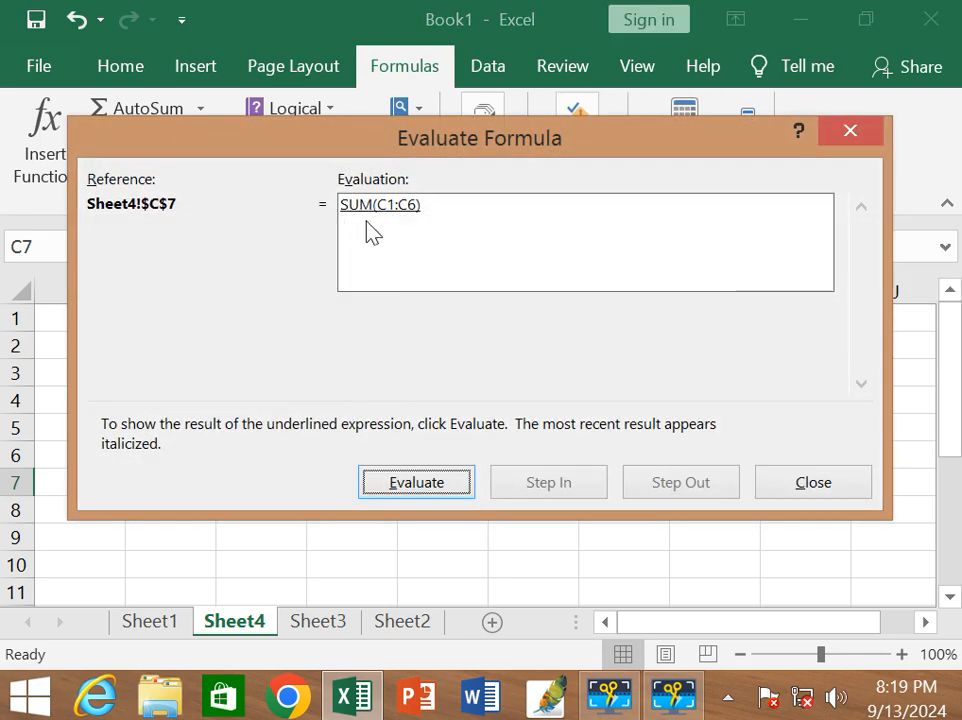
pyautogui.click(419, 484)
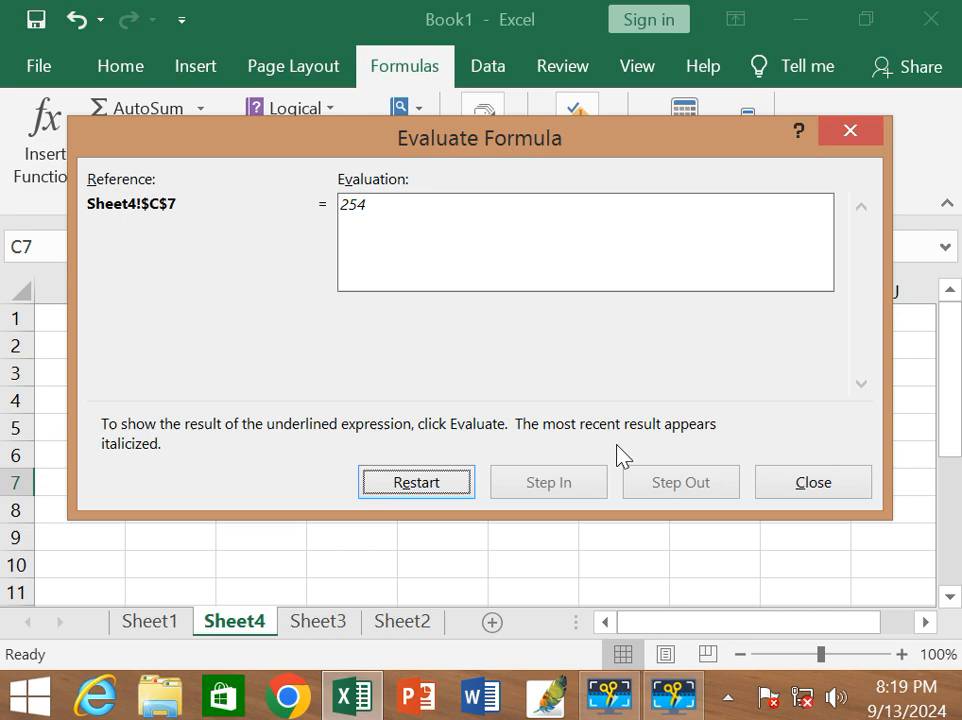
pyautogui.click(850, 131)
# Enter the formula =2+3+(3*5)-2 in cell C8 and select that cell again.
pyautogui.click(260, 507)
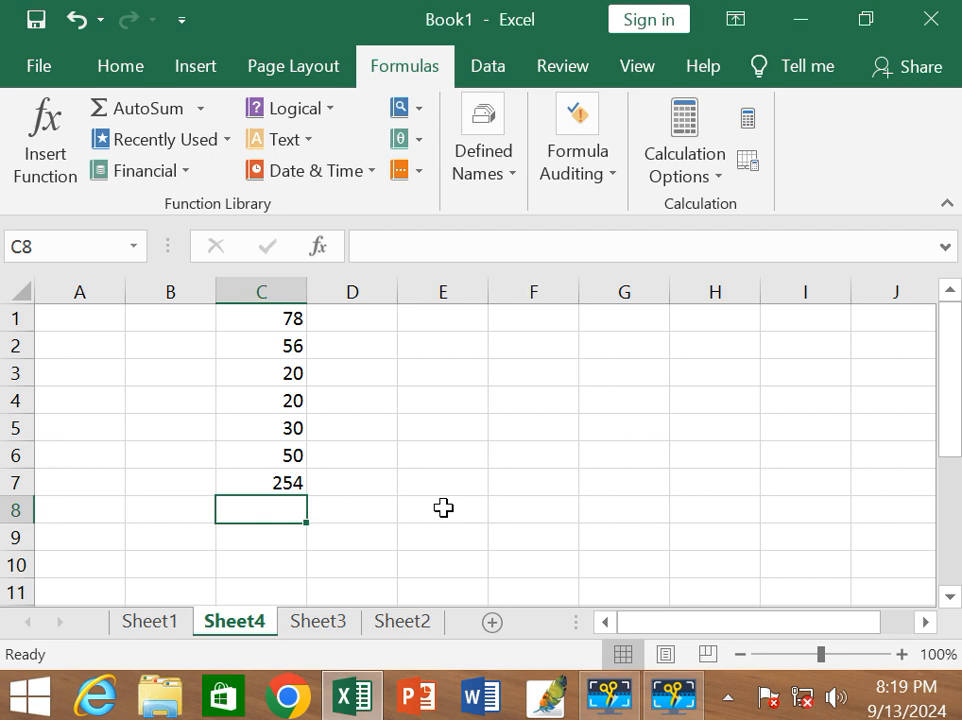
pyautogui.write('=')
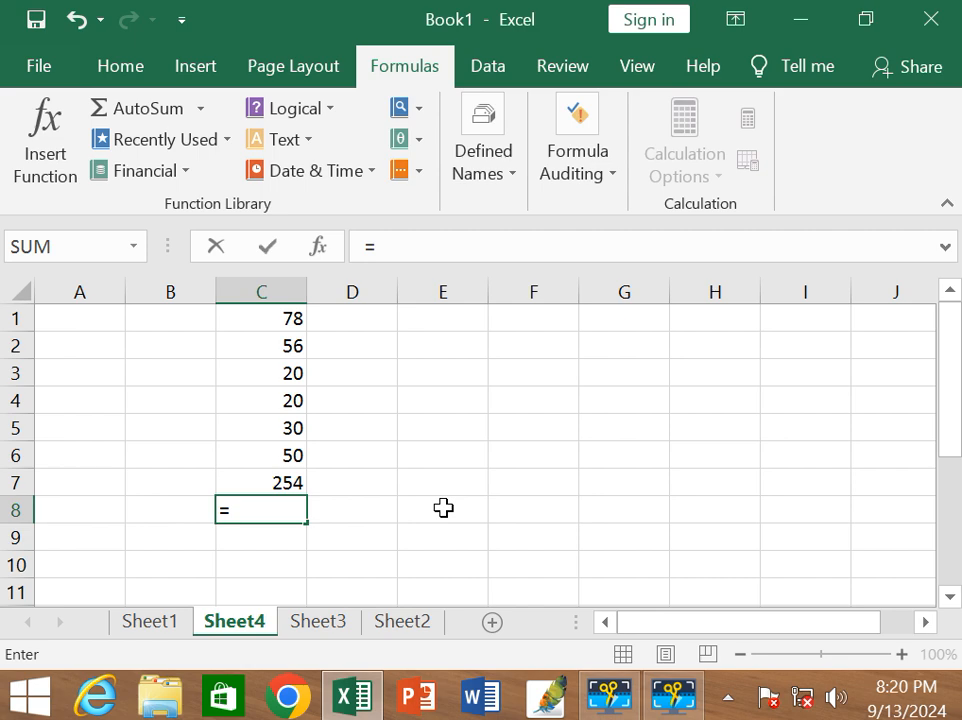
pyautogui.write('+')
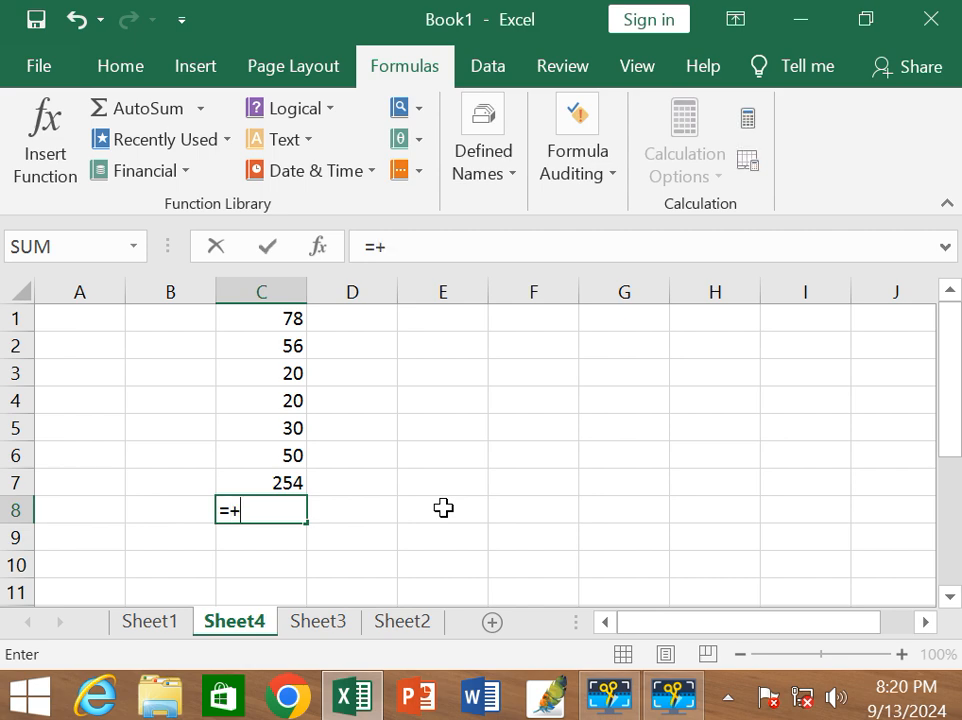
pyautogui.write('3')
pyautogui.press('BackSpace')
pyautogui.press('BackSpace')
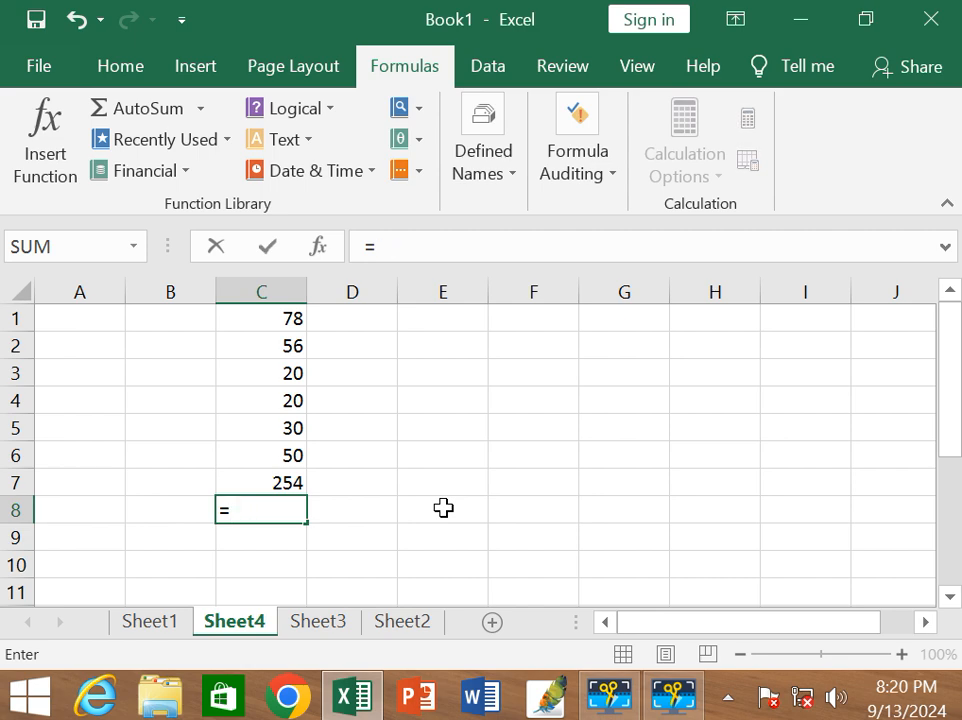
pyautogui.write('2+')
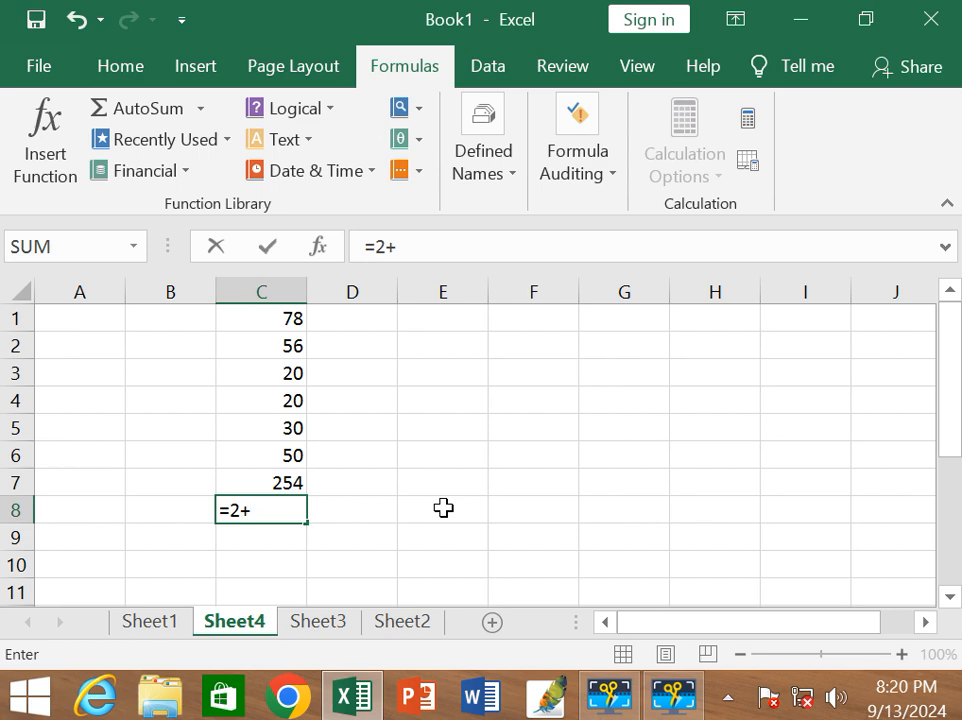
pyautogui.write('3+(3')
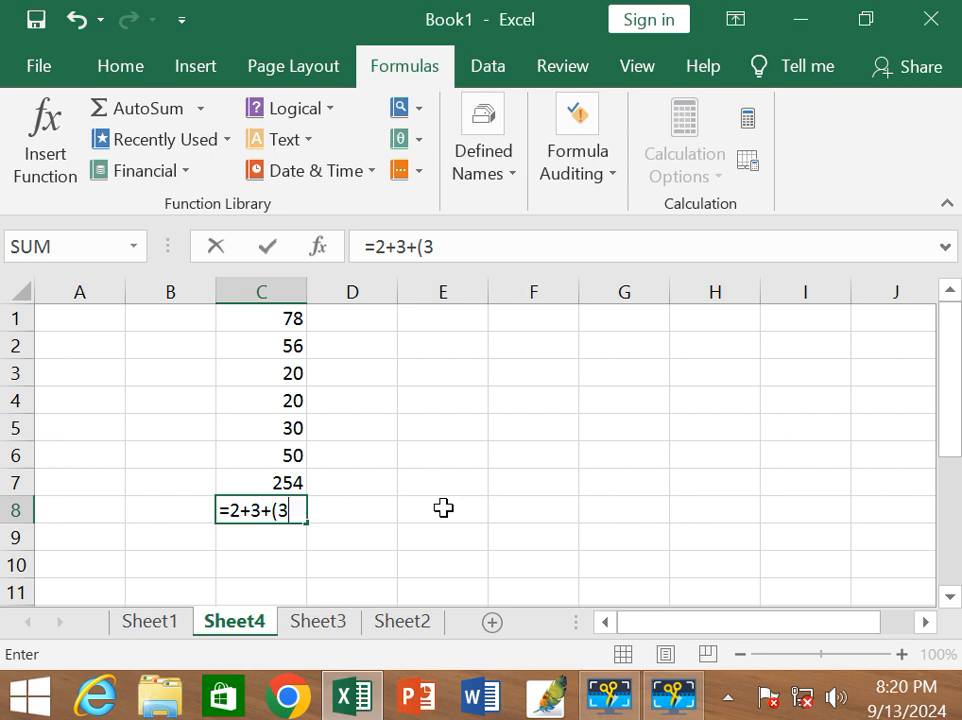
pyautogui.write('*5)-2')
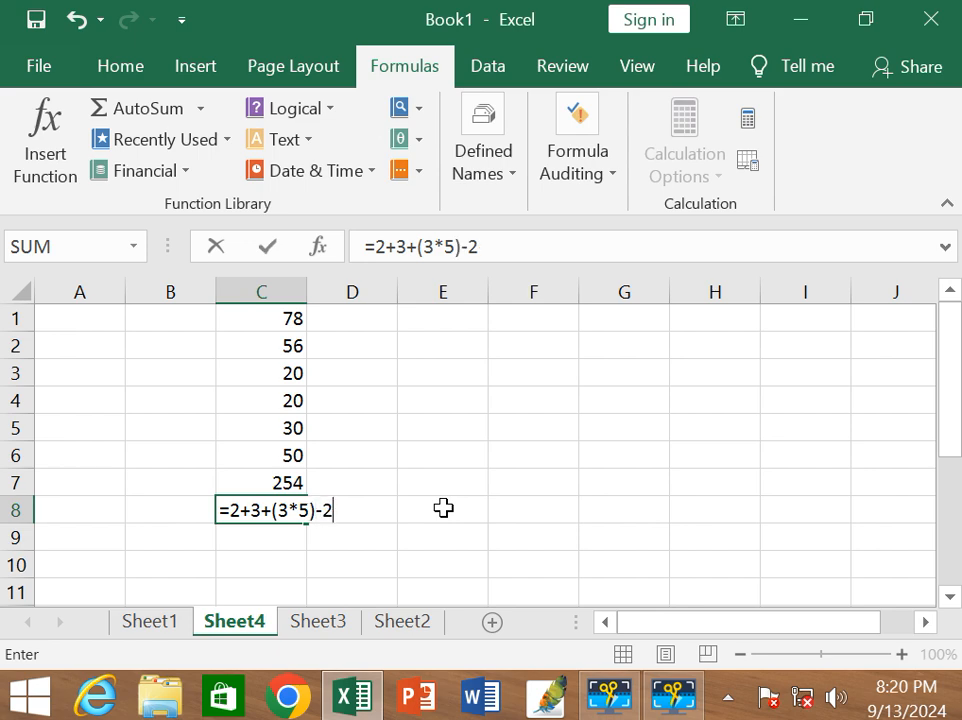
pyautogui.press('Return')
pyautogui.click(302, 506)
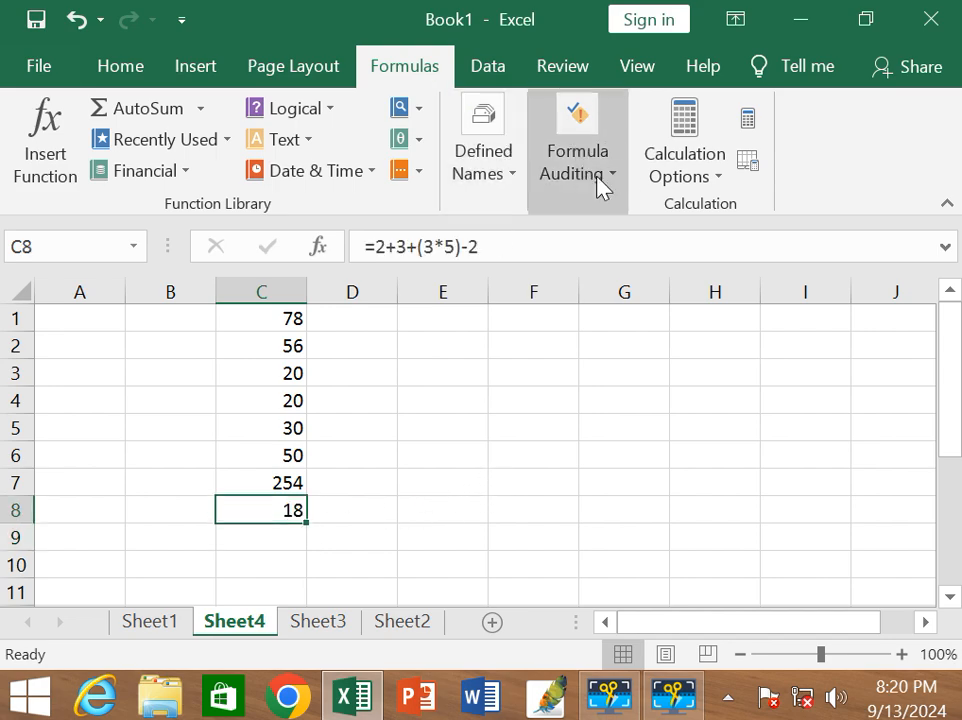
# Evaluate the formula in cell C8 step by step with Evaluate Formula through to its final result, and close the evaluation.
pyautogui.click(618, 189)
pyautogui.click(756, 314)
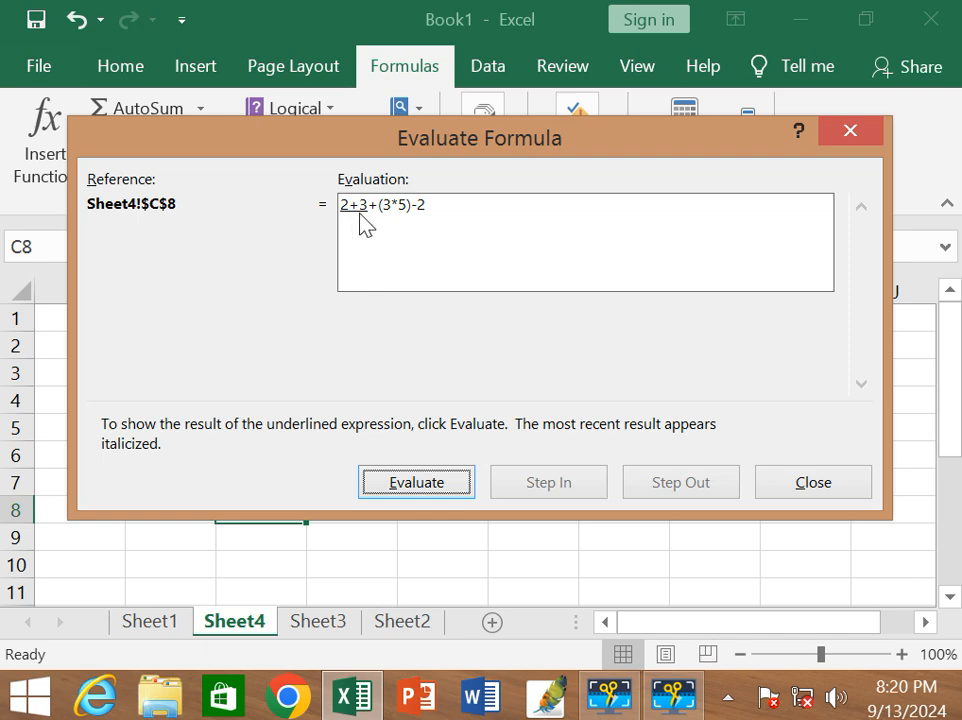
pyautogui.click(443, 484)
pyautogui.click(443, 484)
pyautogui.click(443, 484)
pyautogui.click(419, 483)
pyautogui.click(404, 485)
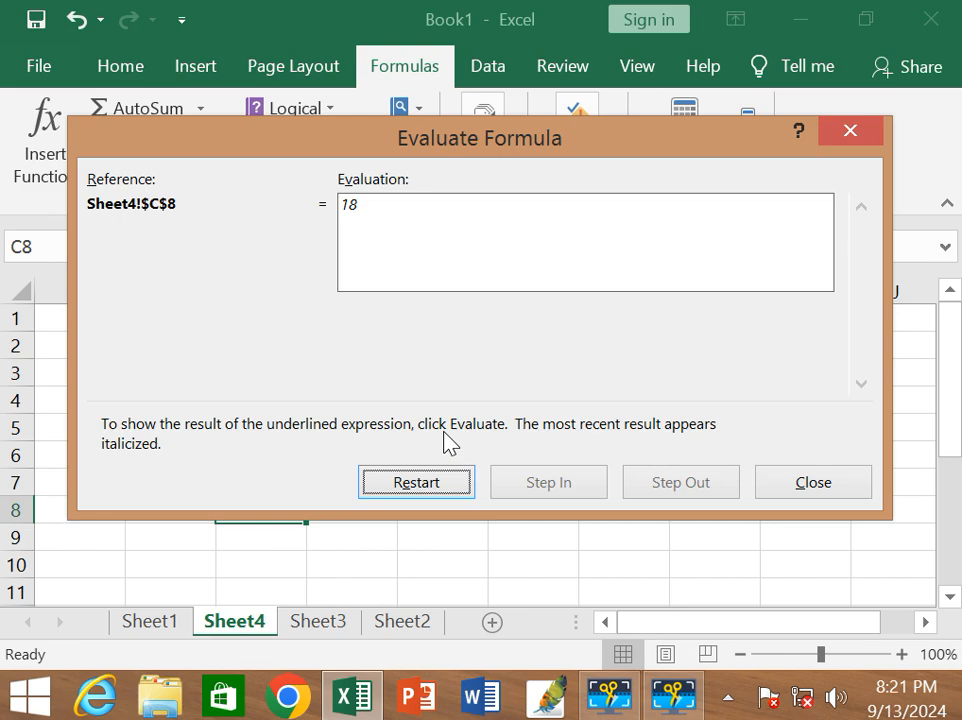
pyautogui.click(850, 479)
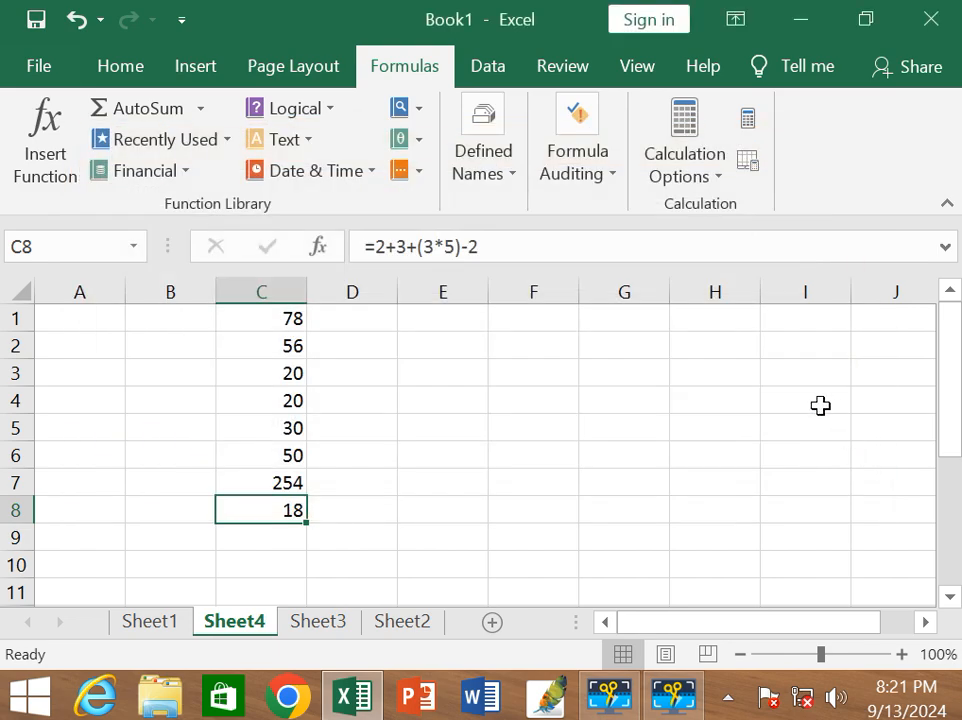
# Open the Watch Window and inspect the range referenced by the sum in cell C7.
pyautogui.click(607, 190)
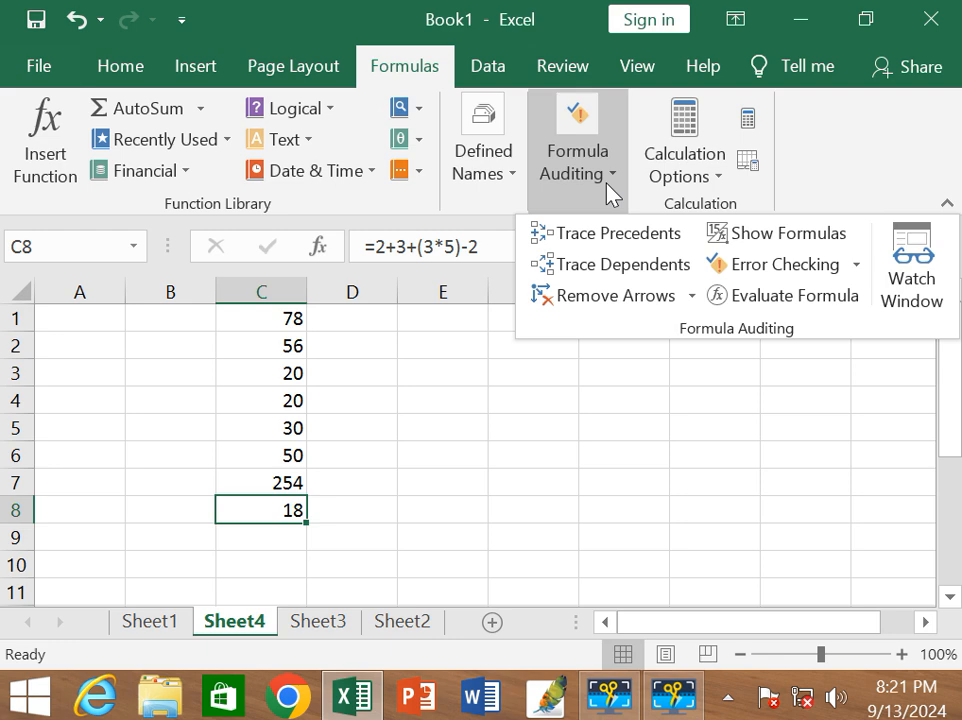
pyautogui.click(912, 275)
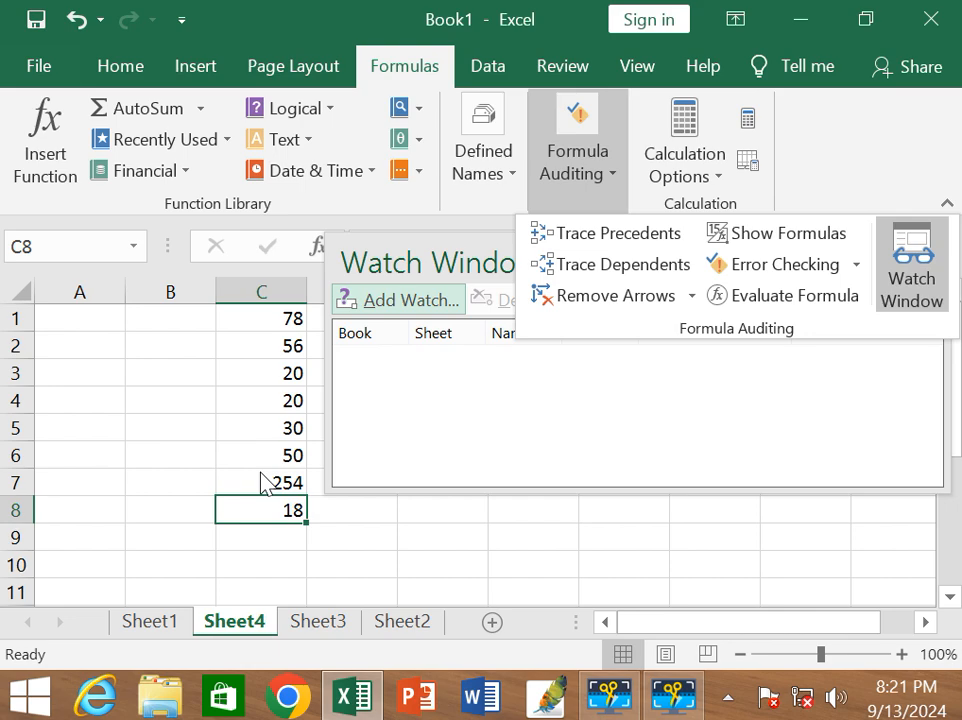
pyautogui.click(360, 544)
pyautogui.doubleClick(286, 484)
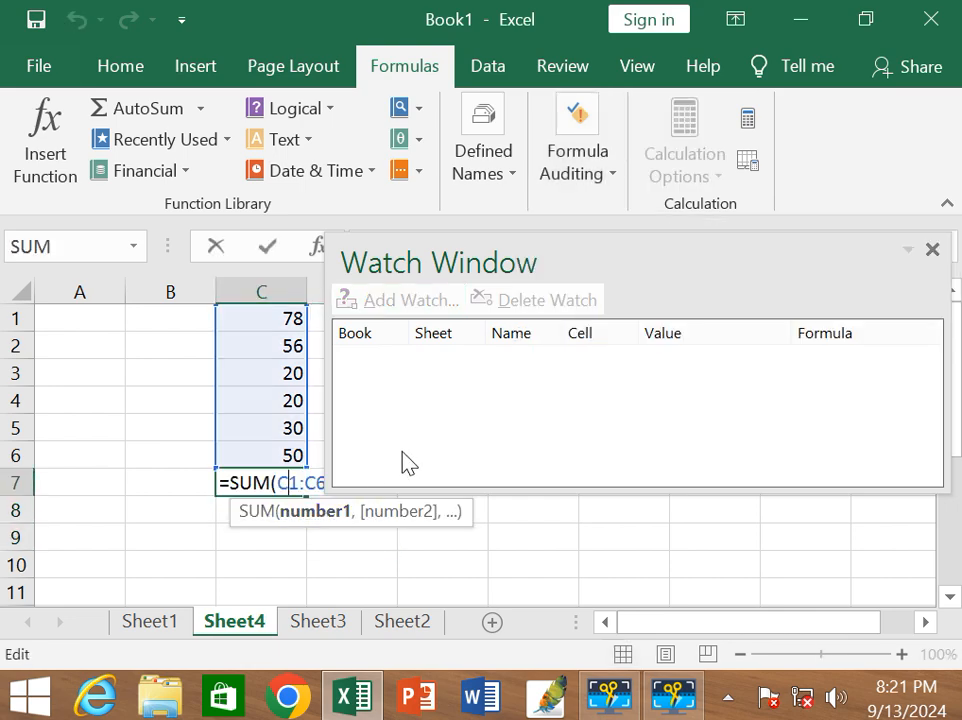
pyautogui.press('Return')
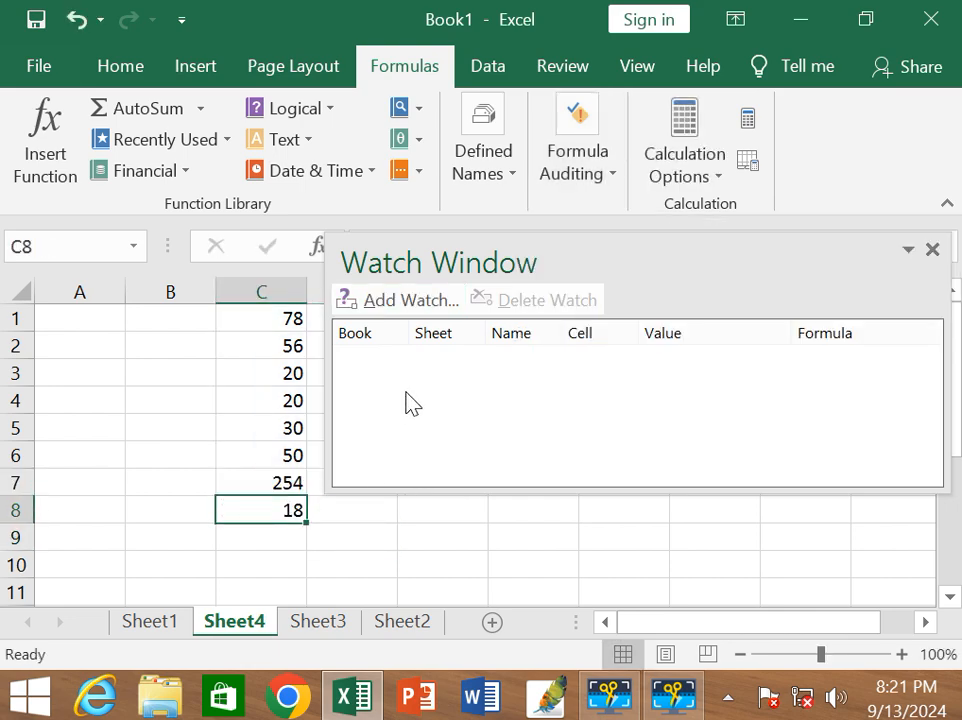
# Add a watch for the sum in cell C7 of Sheet4, discarding the watch started for cell C8.
pyautogui.click(410, 300)
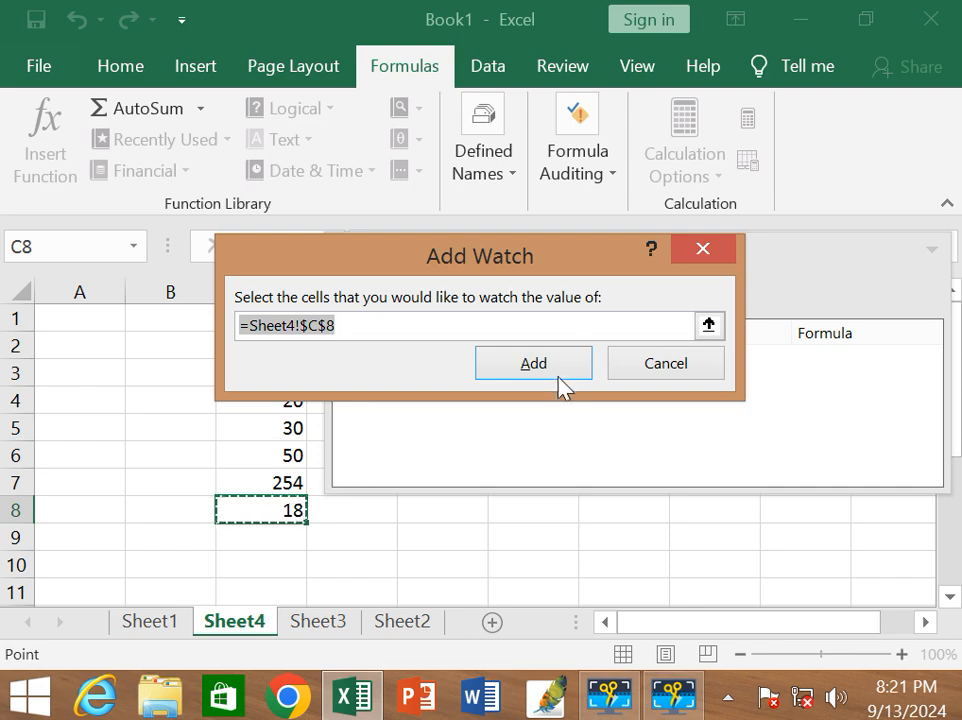
pyautogui.click(668, 364)
pyautogui.click(283, 462)
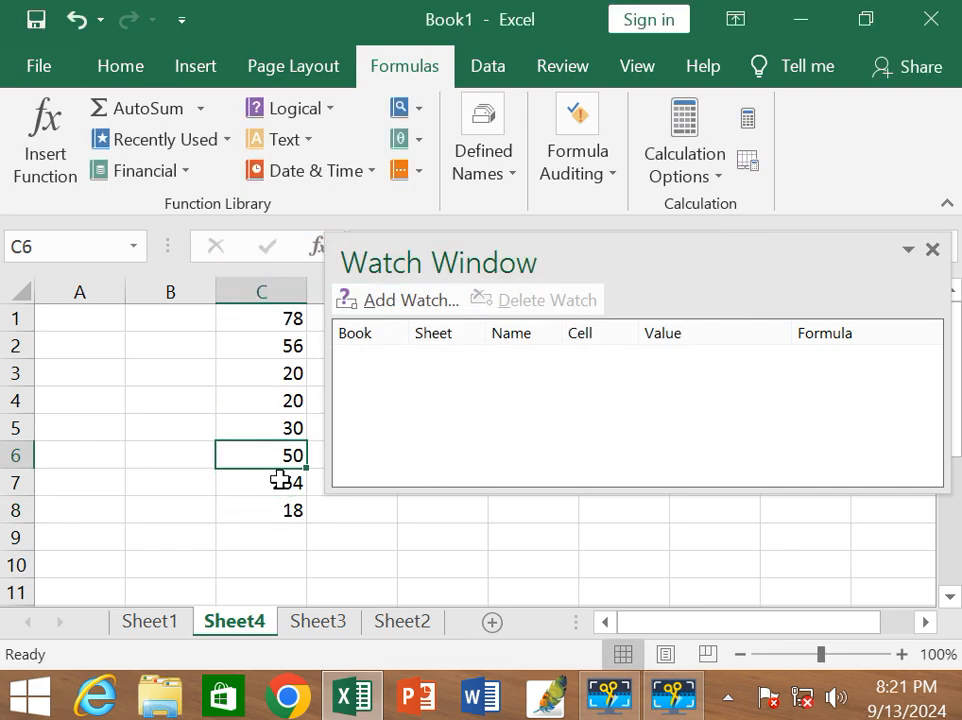
pyautogui.click(281, 481)
pyautogui.click(397, 304)
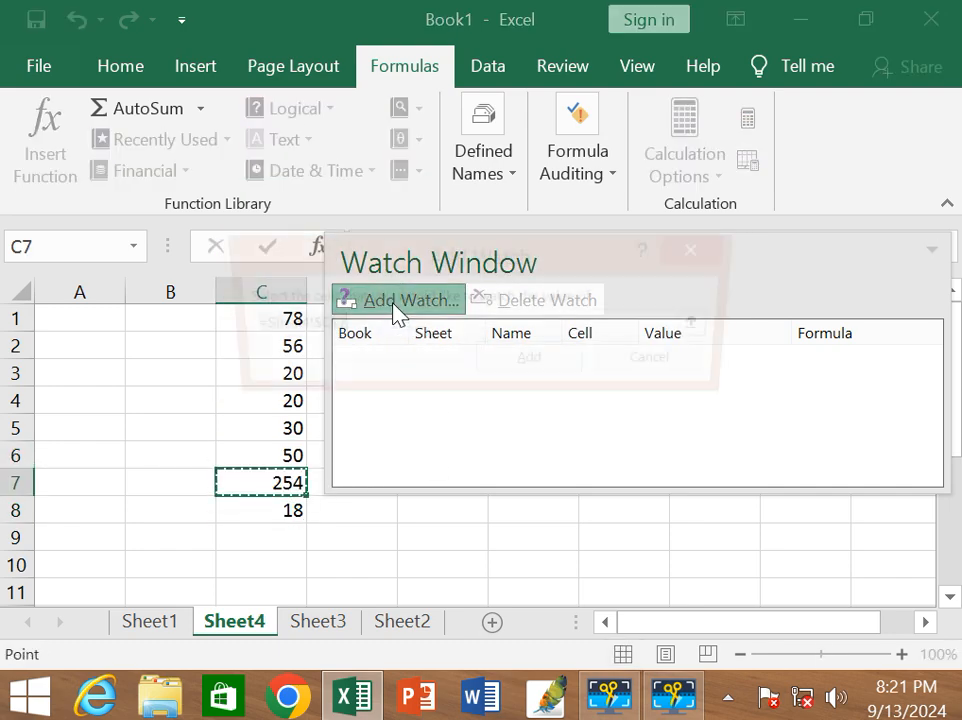
pyautogui.click(553, 368)
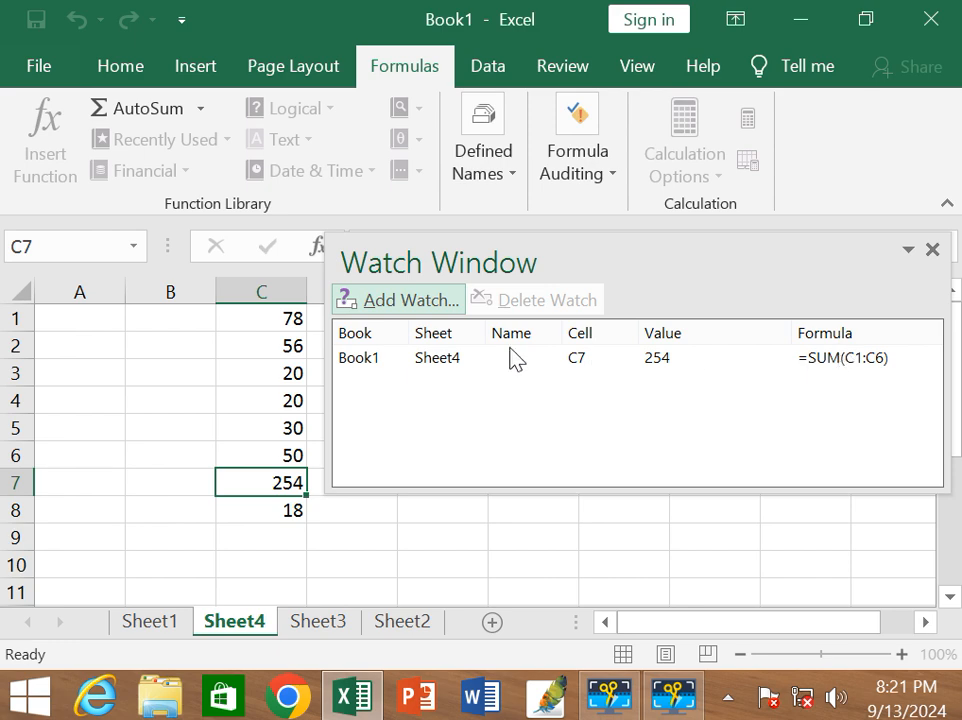
# Delete the watch on cell C7 and close the Watch Window, keeping the cell's sum formula as it is.
pyautogui.click(421, 362)
pyautogui.click(538, 300)
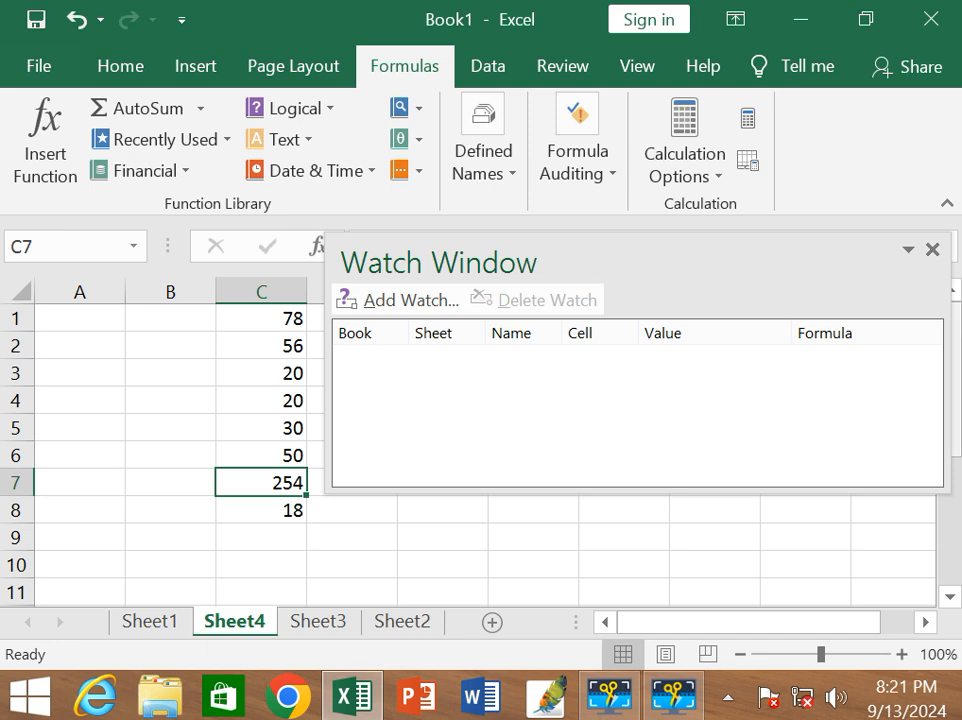
pyautogui.click(932, 249)
pyautogui.click(934, 250)
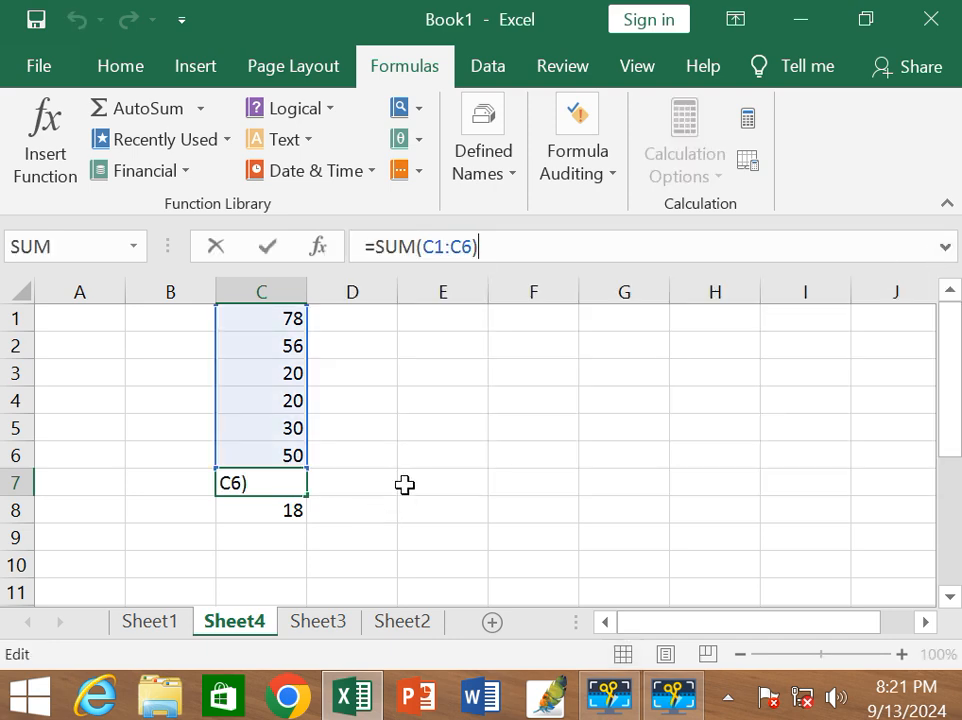
pyautogui.press('Return')
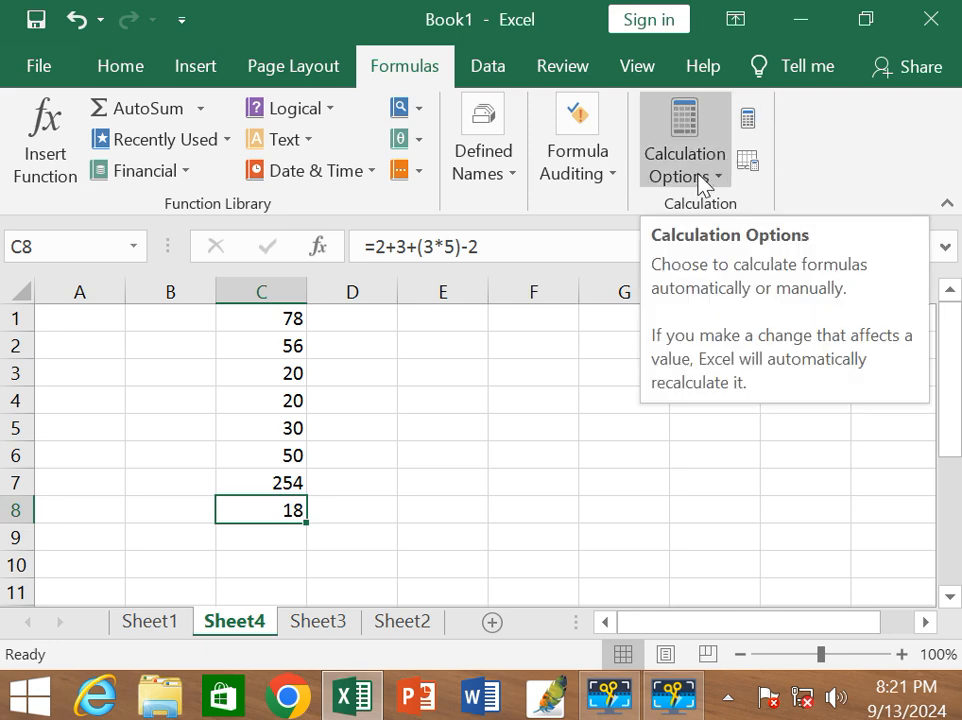
# Replace the value in cell C3 with 78.
pyautogui.doubleClick(280, 376)
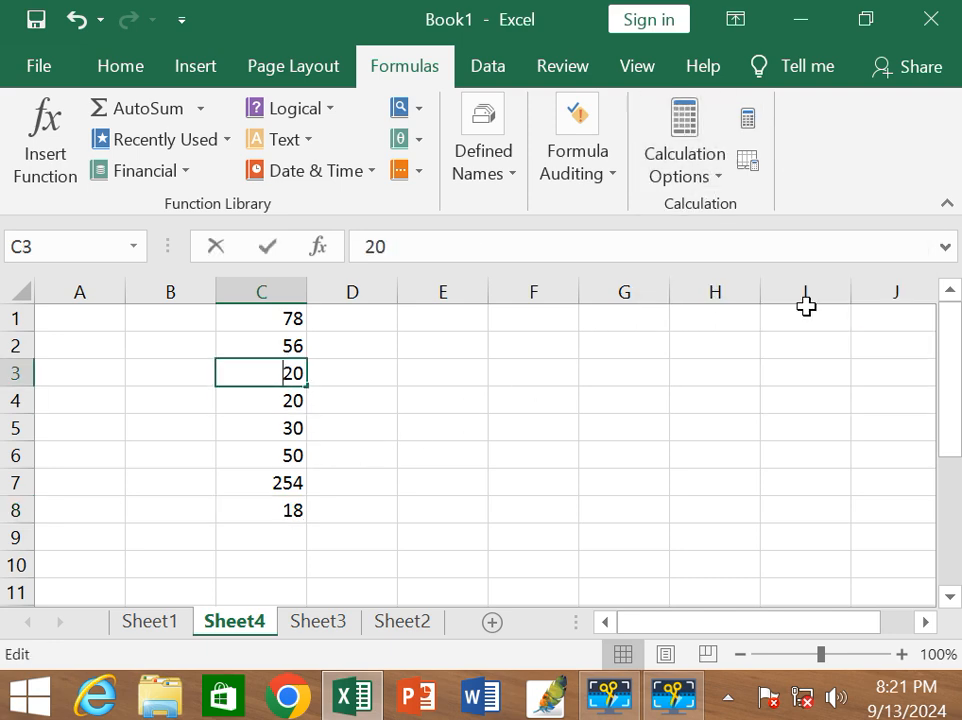
pyautogui.write('56')
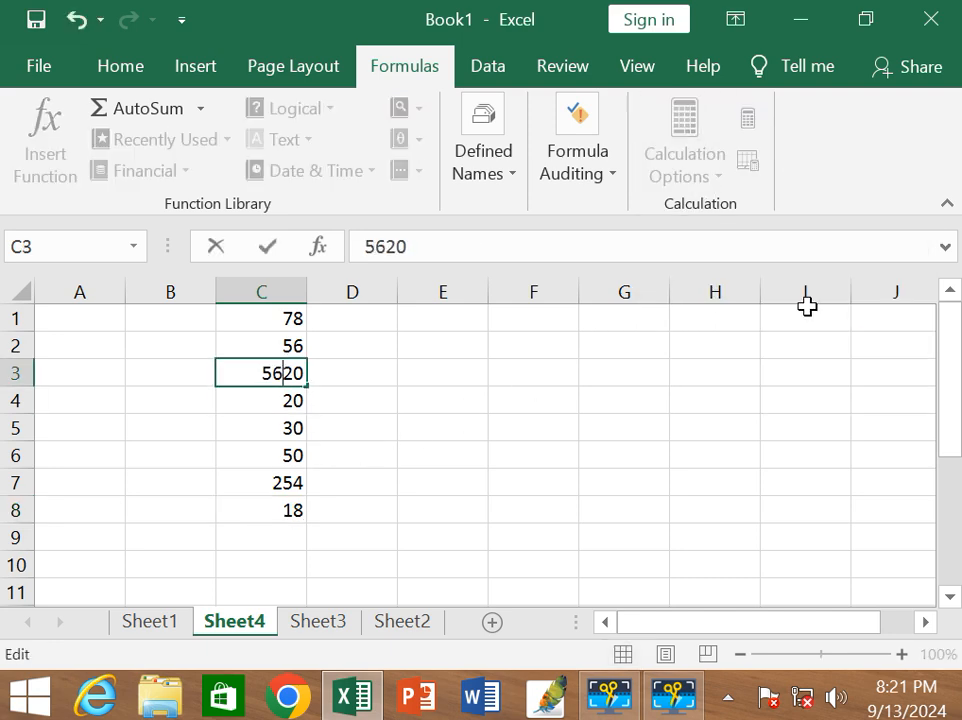
pyautogui.press('BackSpace')
pyautogui.press('BackSpace')
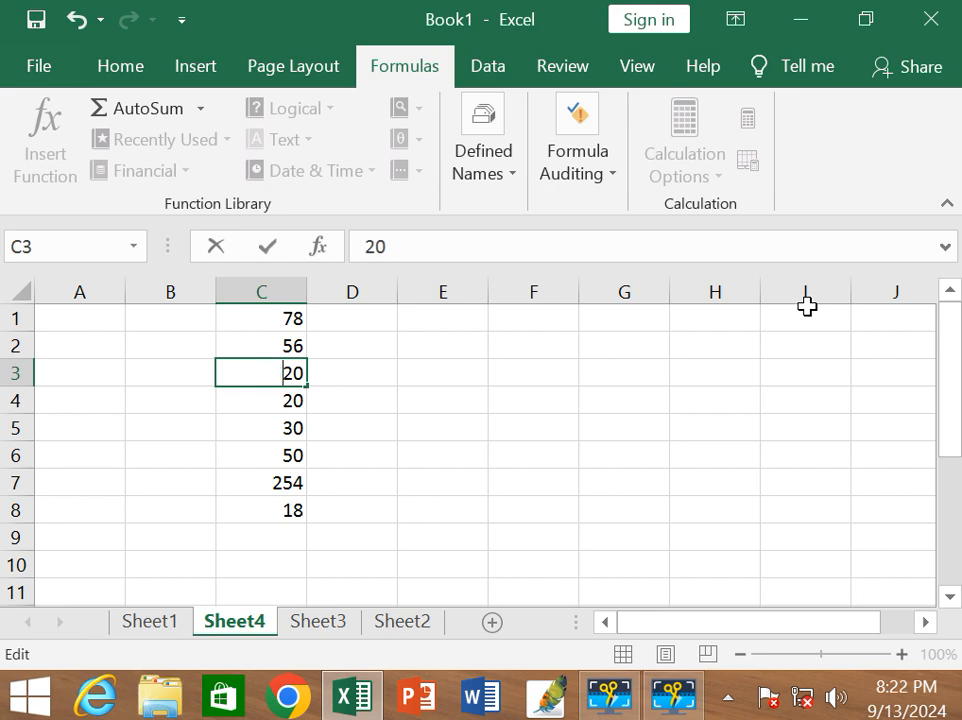
pyautogui.press('Delete')
pyautogui.press('Delete')
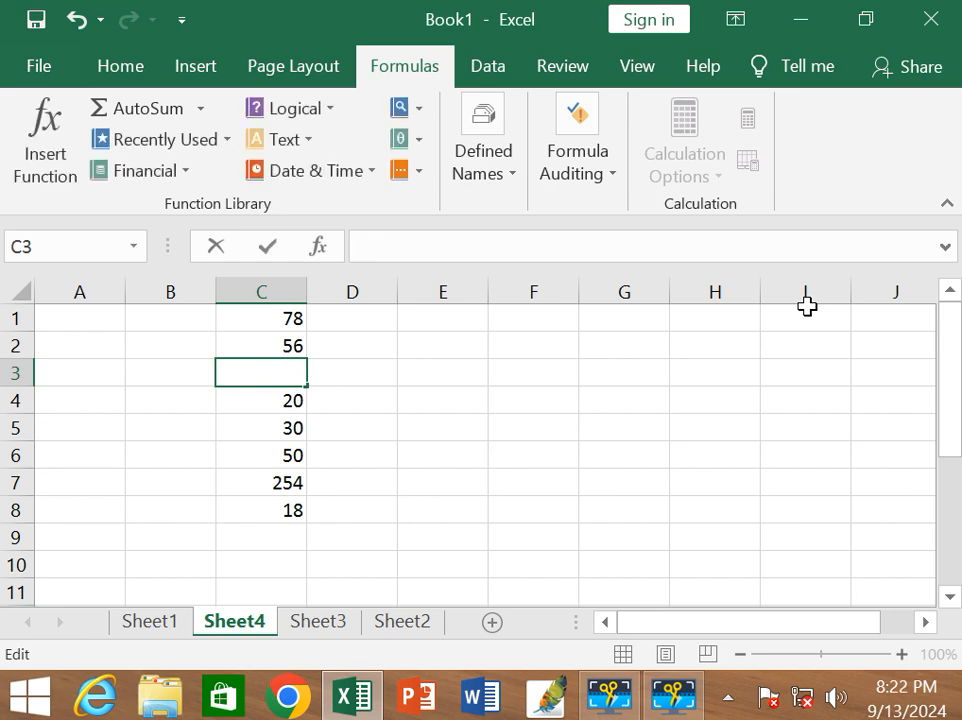
pyautogui.write('78')
pyautogui.press('Return')
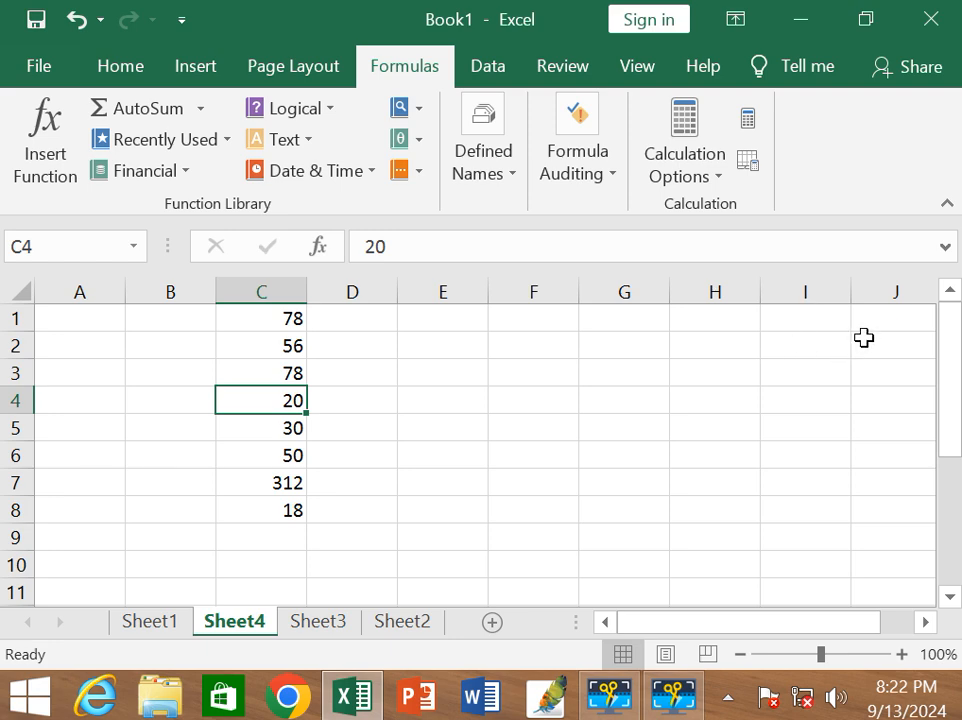
# Switch the workbook's calculation mode to Manual and enter 100 in cell C2.
pyautogui.click(716, 185)
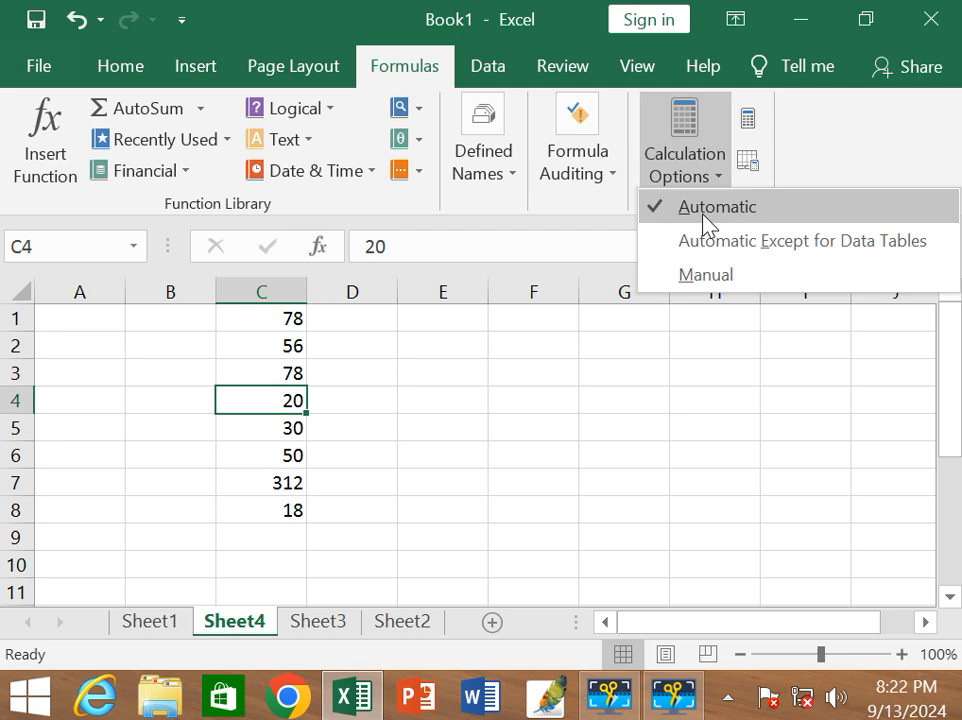
pyautogui.click(691, 275)
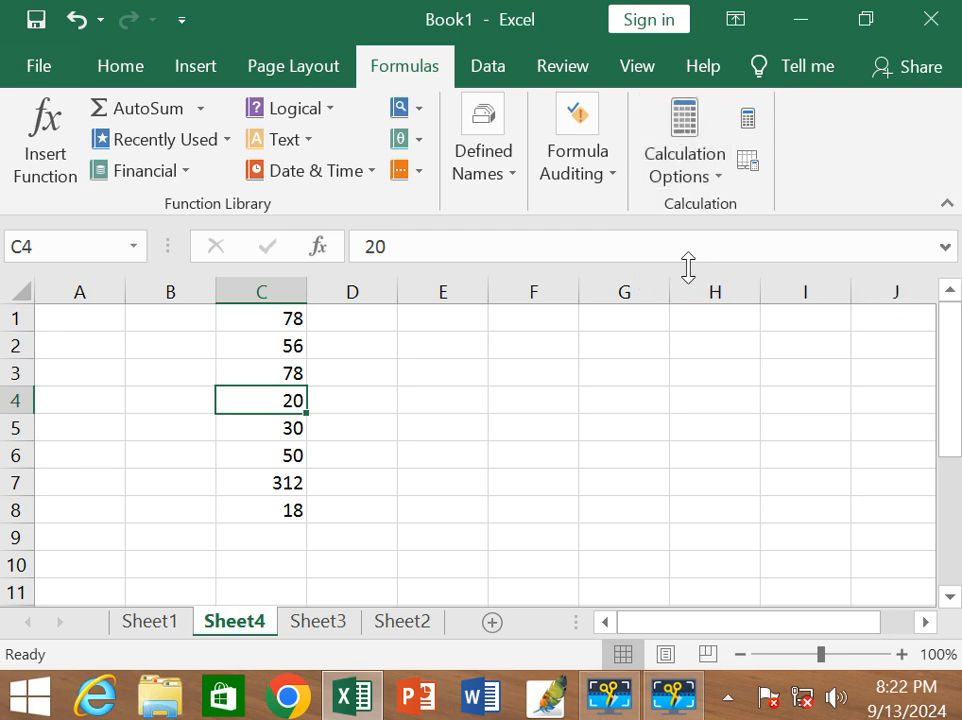
pyautogui.click(292, 346)
pyautogui.write('100')
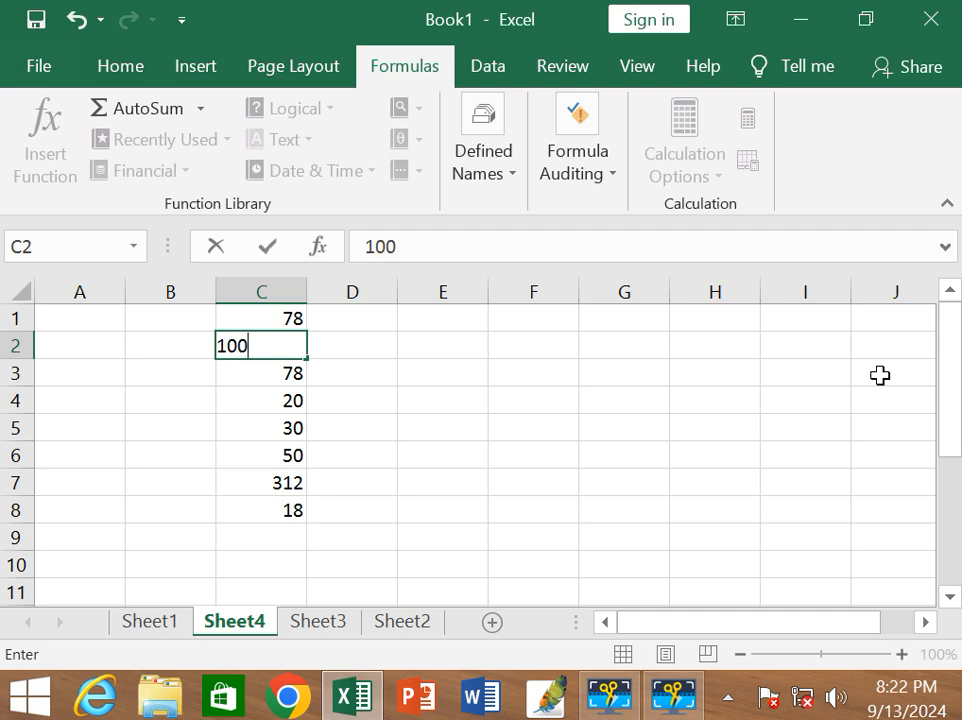
pyautogui.press('Return')
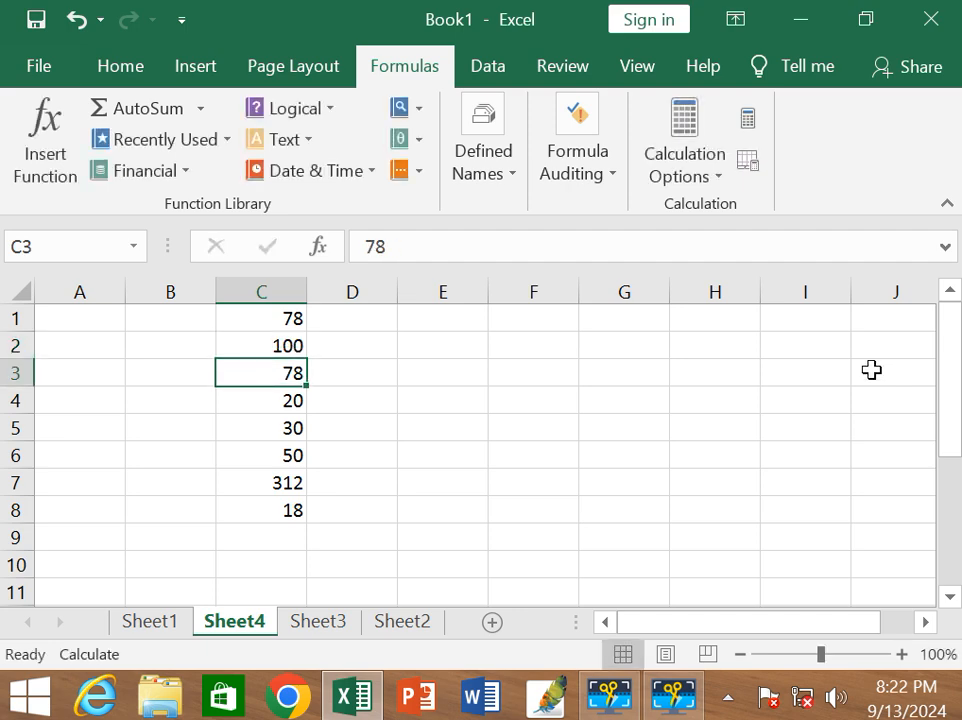
# Recalculate the entire workbook with Calculate Now and set the calculation mode back to Automatic.
pyautogui.click(748, 122)
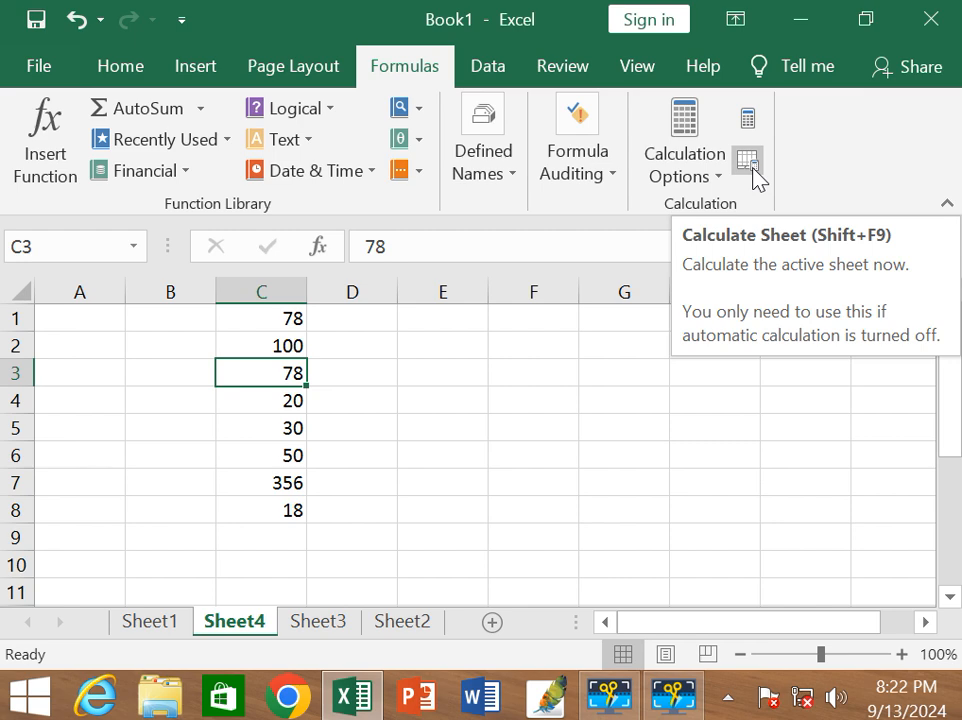
pyautogui.click(702, 178)
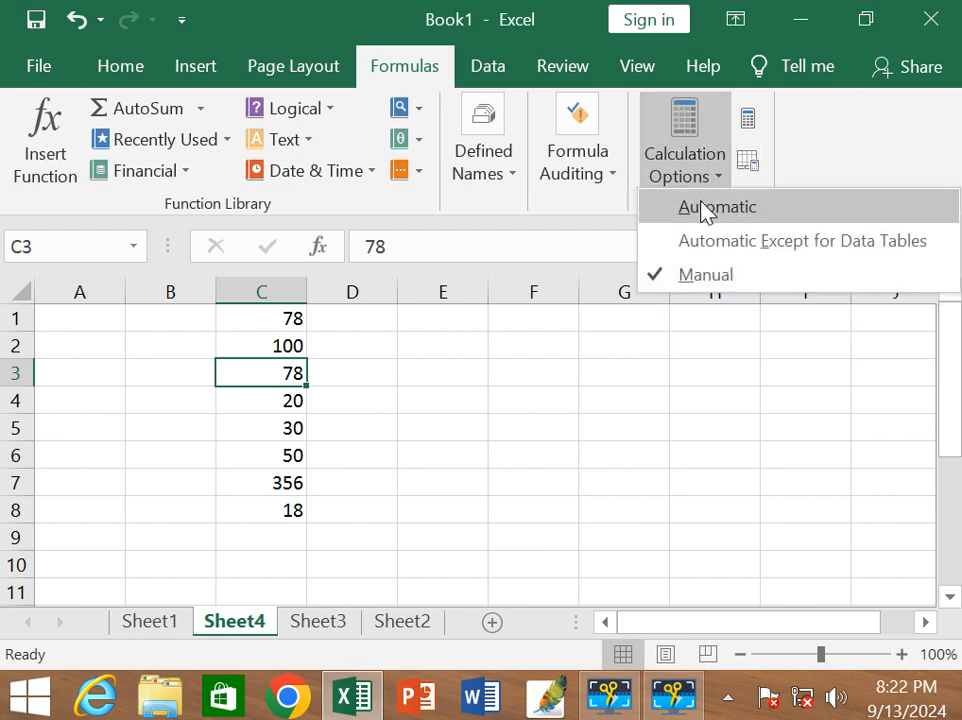
pyautogui.click(706, 208)
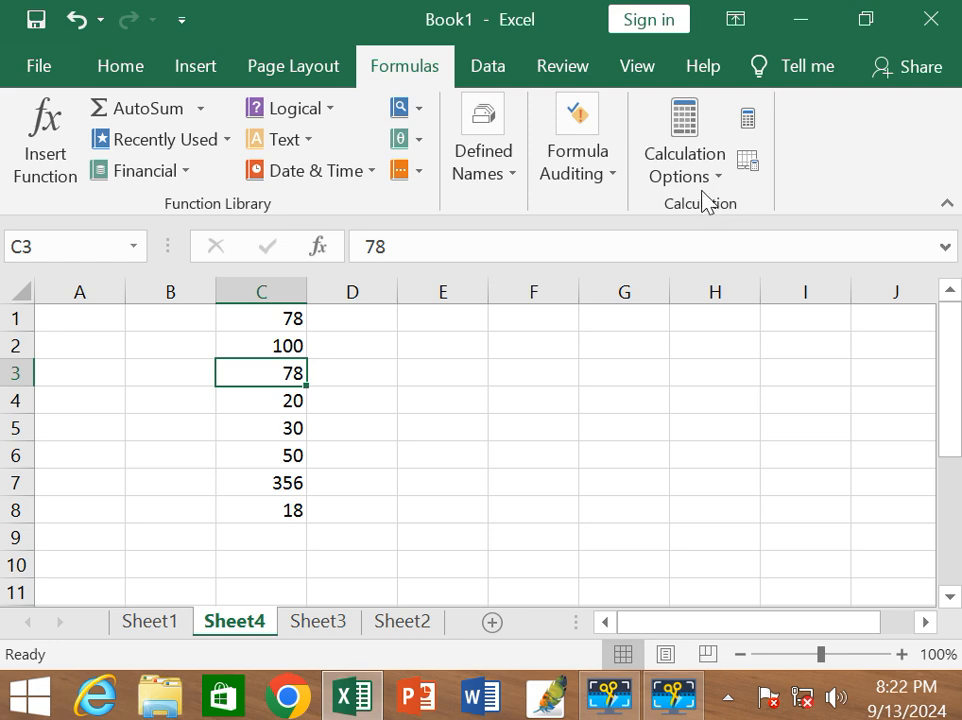
pyautogui.click(703, 177)
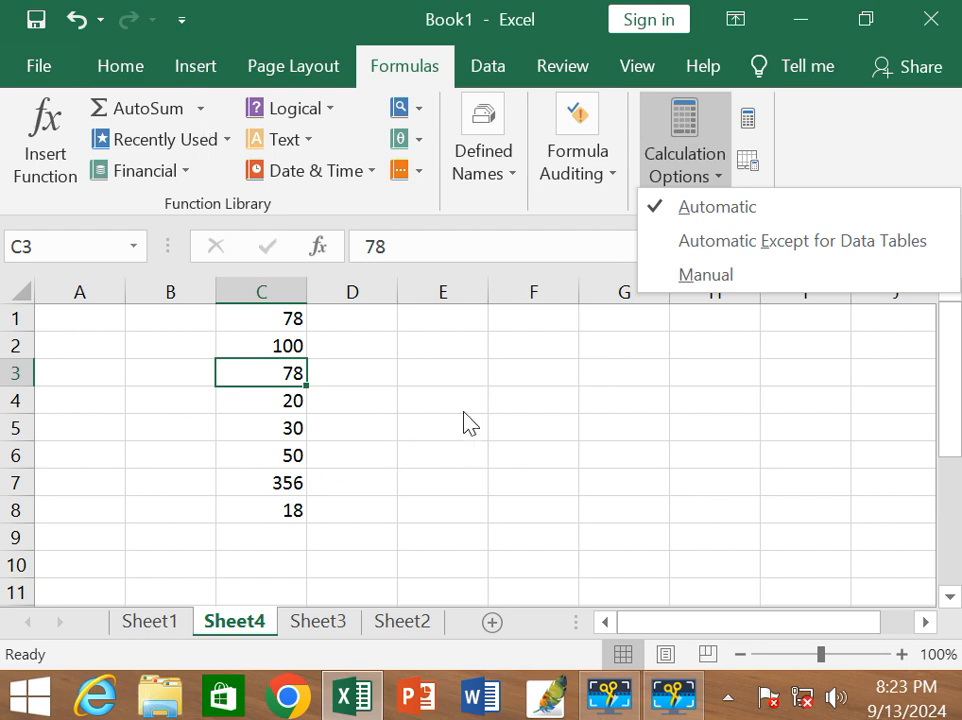
pyautogui.click(337, 404)
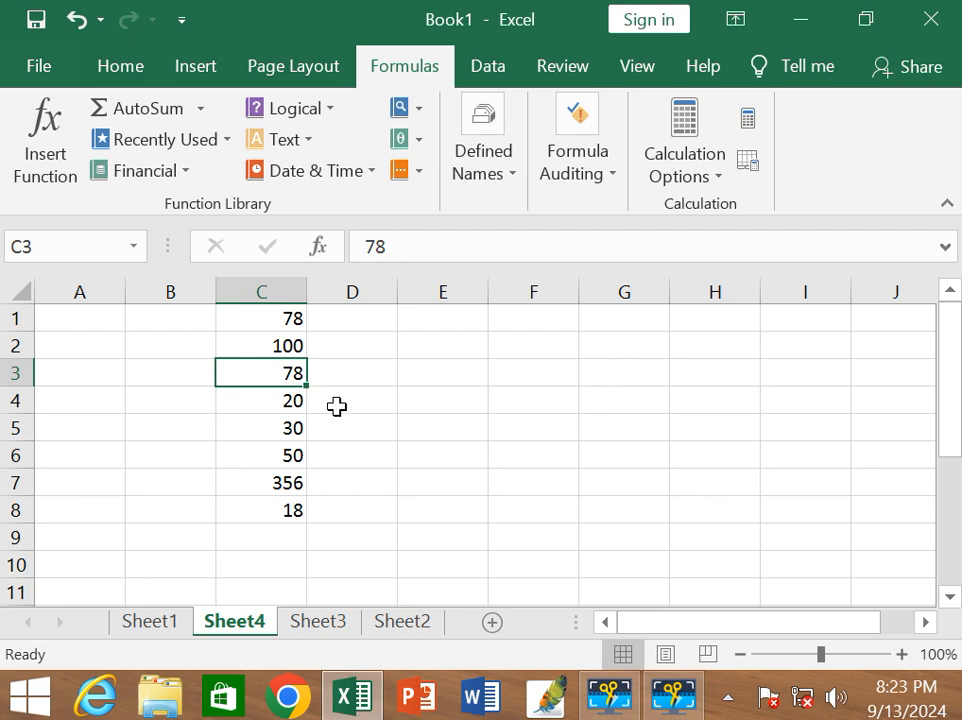
pyautogui.moveTo(290, 320); pyautogui.dragTo(262, 436)
pyautogui.click(403, 436)
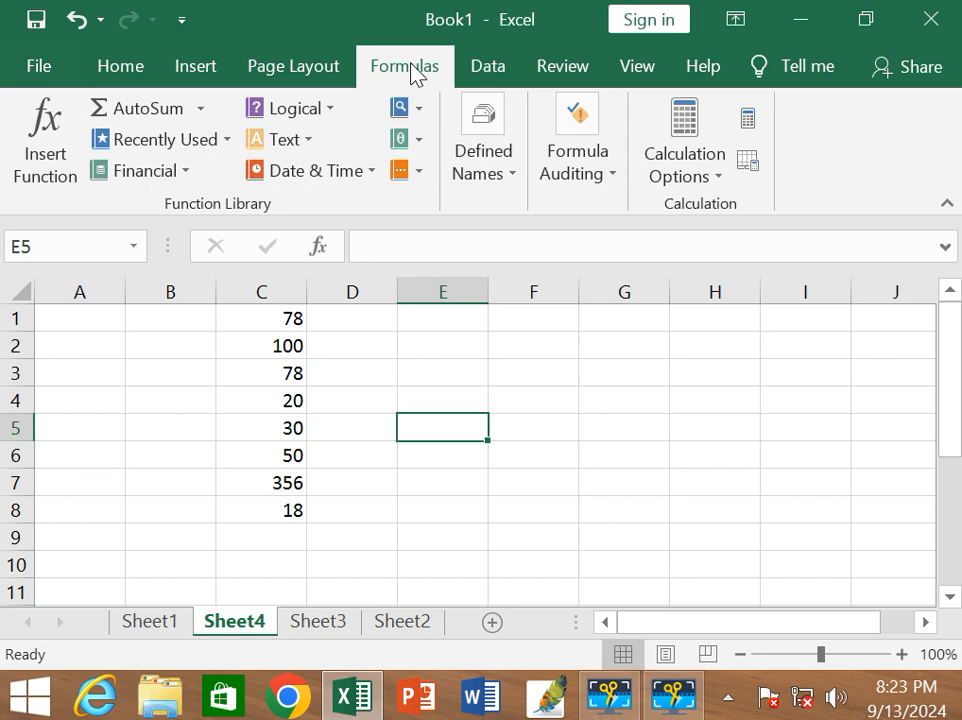
pyautogui.click(490, 66)
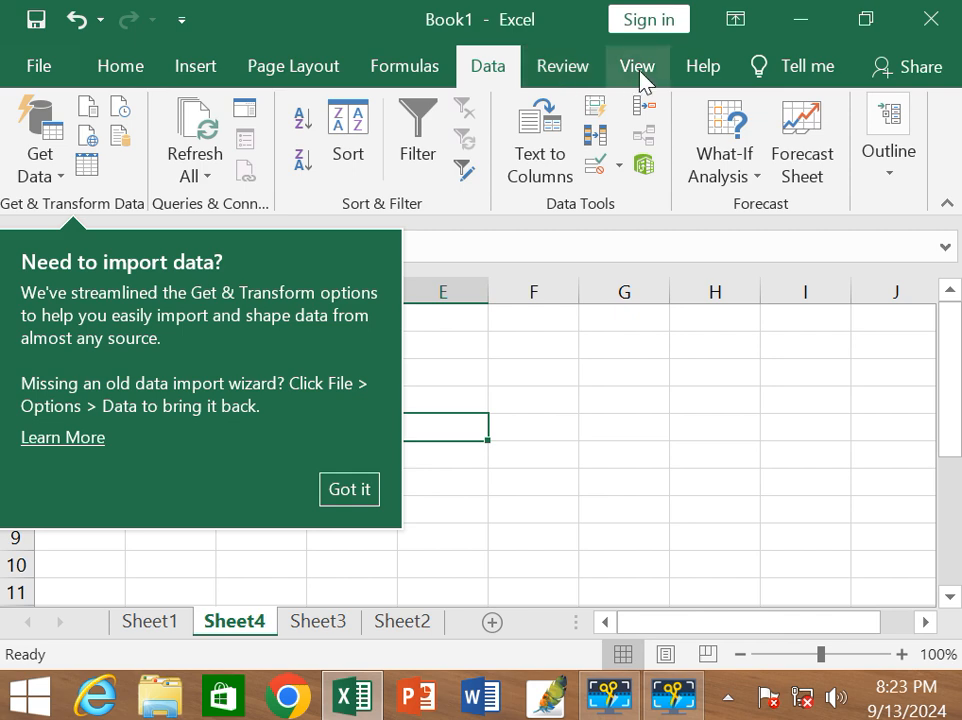
pyautogui.click(644, 379)
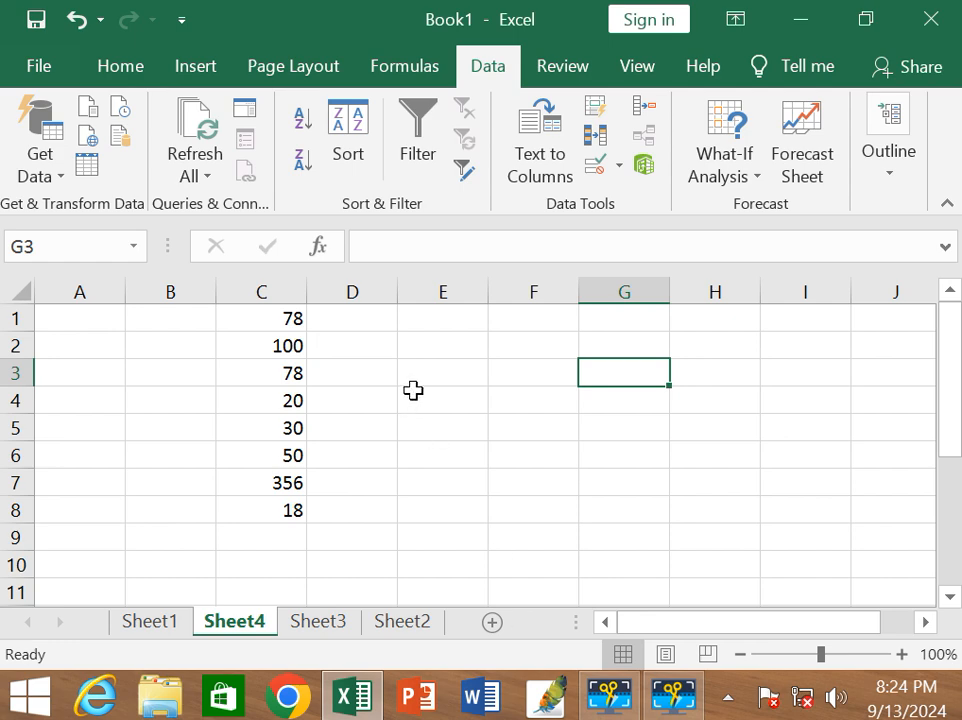
pyautogui.click(467, 372)
pyautogui.click(470, 344)
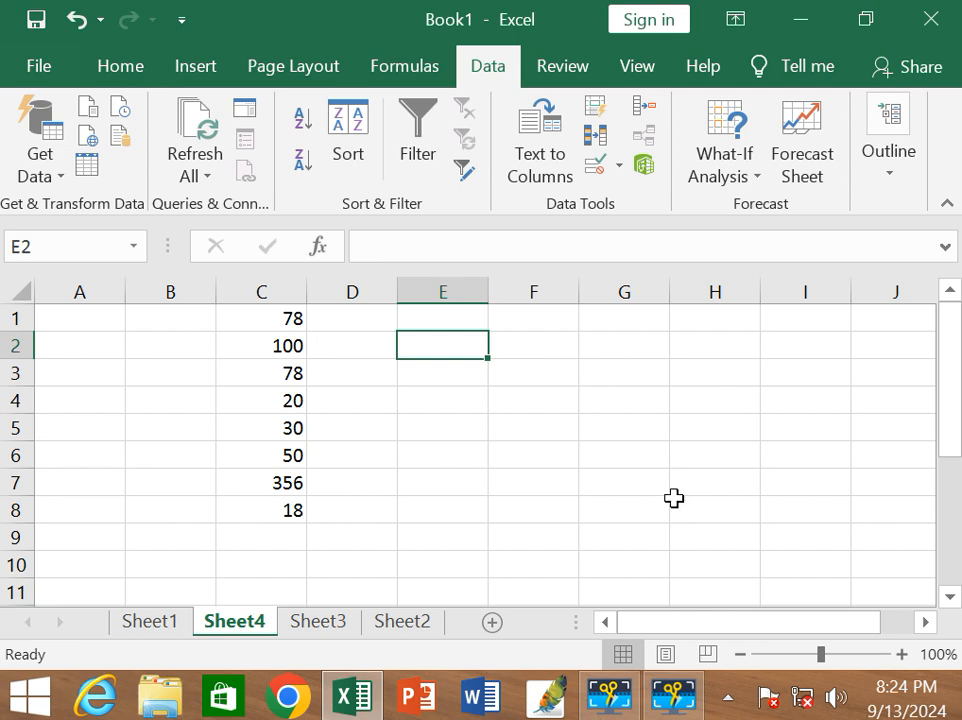
pyautogui.click(676, 690)
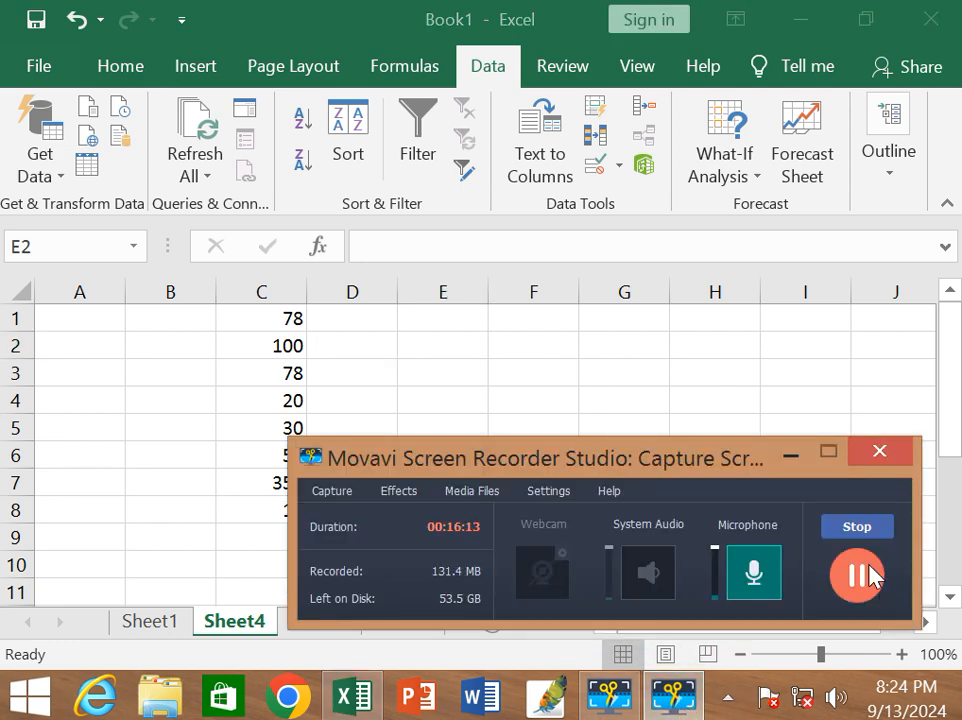